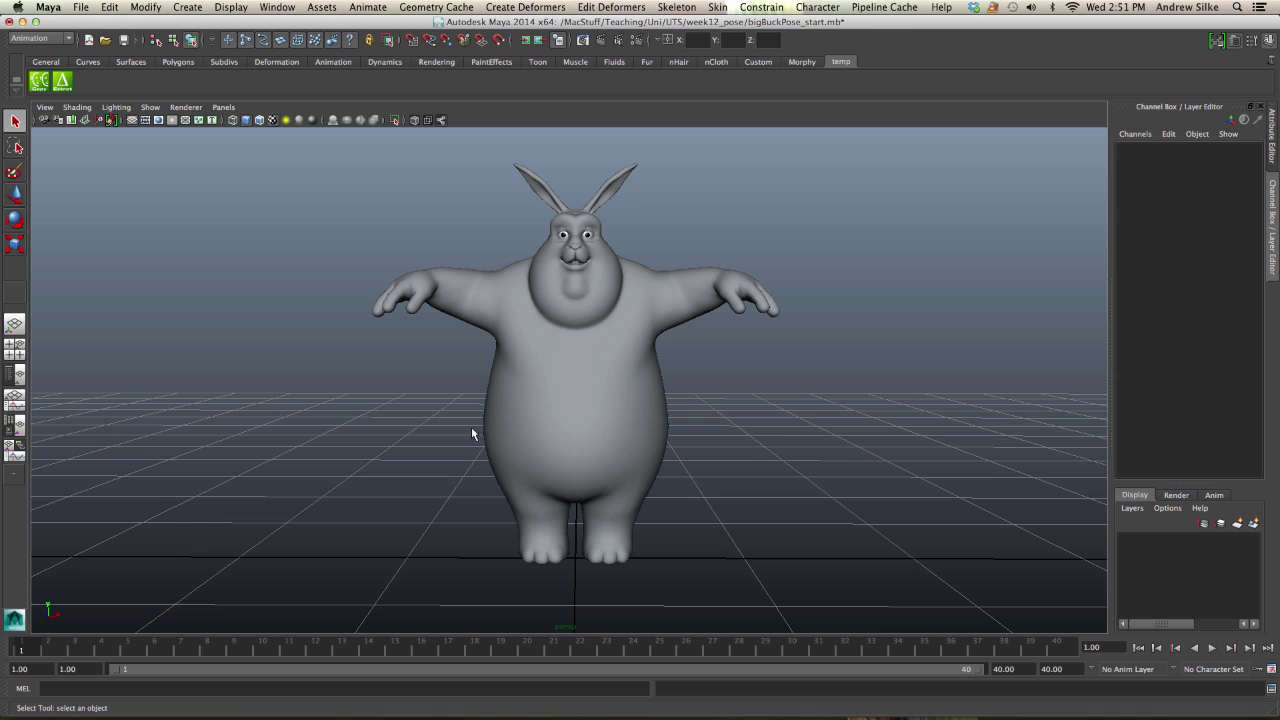
# Examine the rabbit character in its default standing pose
pyautogui.keyDown('alt'); pyautogui.moveTo(473, 432); pyautogui.dragTo(508, 415, button='right'); pyautogui.keyUp('alt')
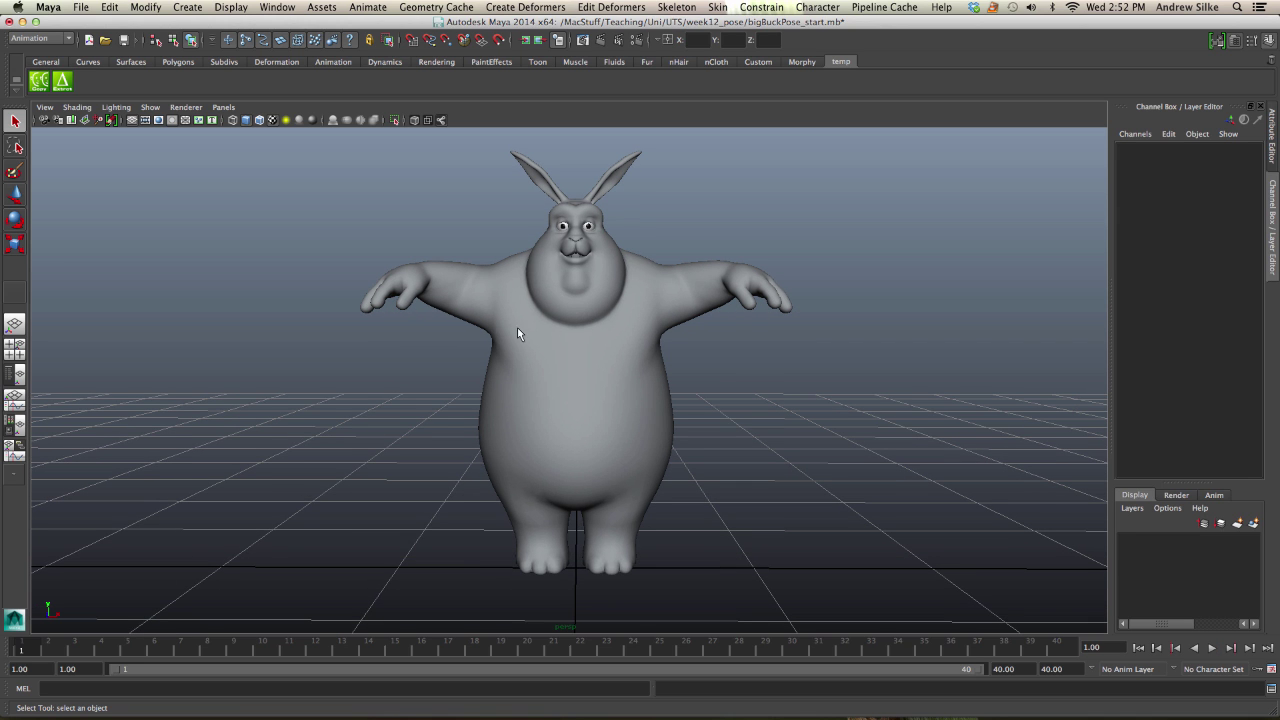
pyautogui.click(647, 353)
pyautogui.keyDown('alt'); pyautogui.moveTo(647, 353); pyautogui.dragTo(713, 366); pyautogui.keyUp('alt')
pyautogui.click(713, 366)
pyautogui.keyDown('alt'); pyautogui.moveTo(400, 491); pyautogui.dragTo(334, 506); pyautogui.keyUp('alt')
pyautogui.keyDown('alt'); pyautogui.moveTo(354, 437); pyautogui.dragTo(325, 477, button='middle'); pyautogui.keyUp('alt')
pyautogui.scroll(3, 299, 503)
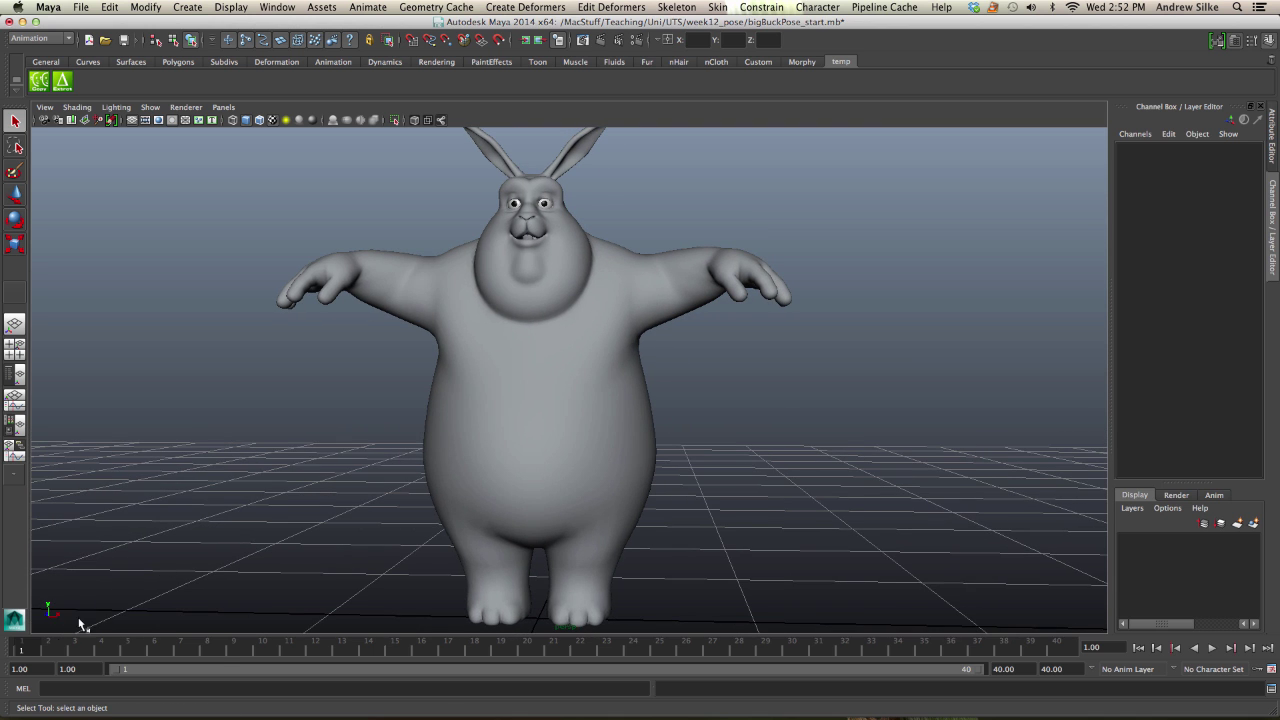
pyautogui.keyDown('alt'); pyautogui.moveTo(81, 625); pyautogui.dragTo(322, 535); pyautogui.keyUp('alt')
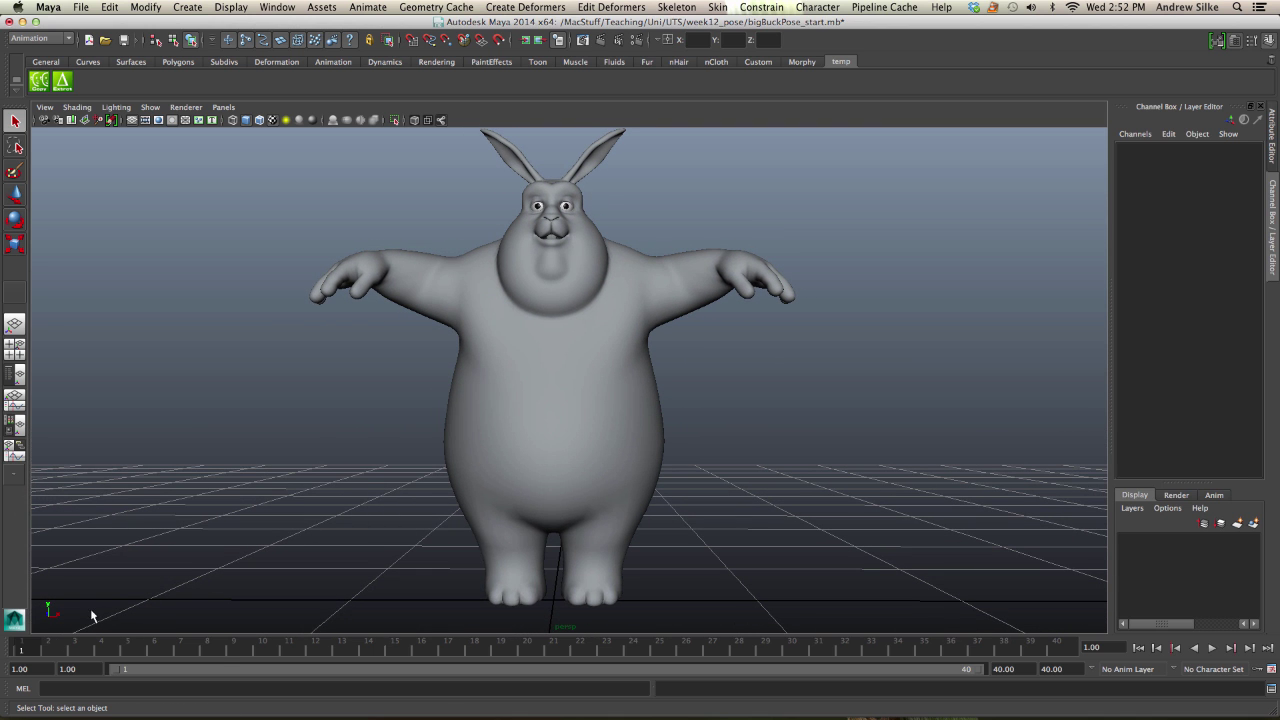
pyautogui.keyDown('alt'); pyautogui.moveTo(443, 438); pyautogui.dragTo(467, 442, button='middle'); pyautogui.keyUp('alt')
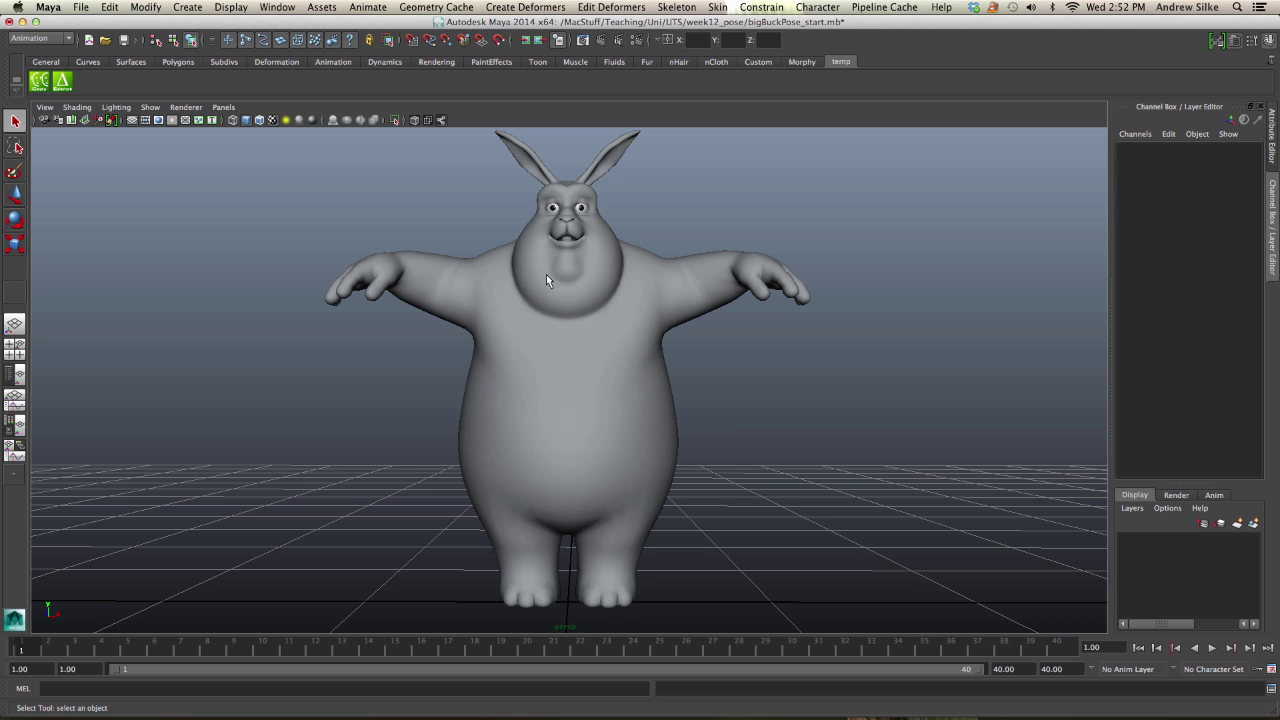
# Display the skeleton joints, select the left thigh joint, and advance the leg animation to frame 40
pyautogui.moveTo(674, 286)
pyautogui.keyDown('alt'); pyautogui.mouseDown()
pyautogui.moveTo(651, 289)
pyautogui.moveTo(729, 353)
pyautogui.moveTo(822, 349)
pyautogui.moveTo(737, 353)
pyautogui.moveTo(745, 372)
pyautogui.mouseUp(); pyautogui.keyUp('alt')
pyautogui.press('4')
pyautogui.press('5')
pyautogui.moveTo(24, 652); pyautogui.dragTo(367, 650)
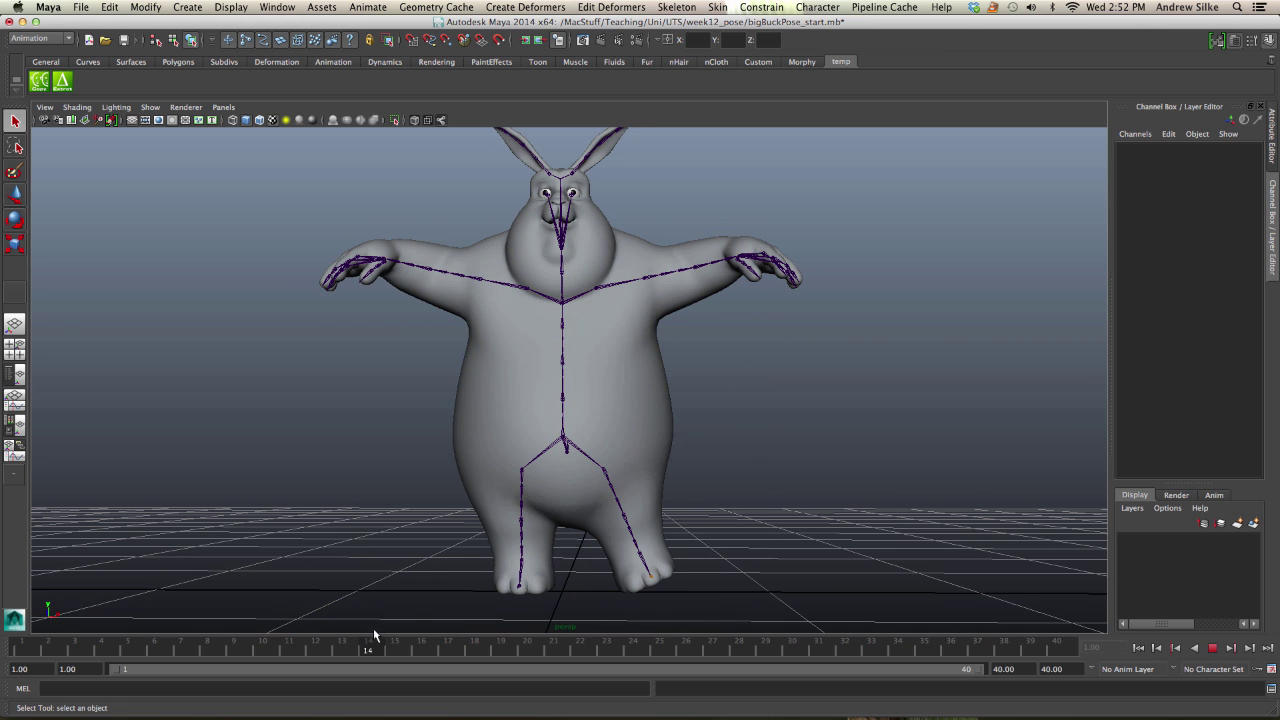
pyautogui.click(610, 477)
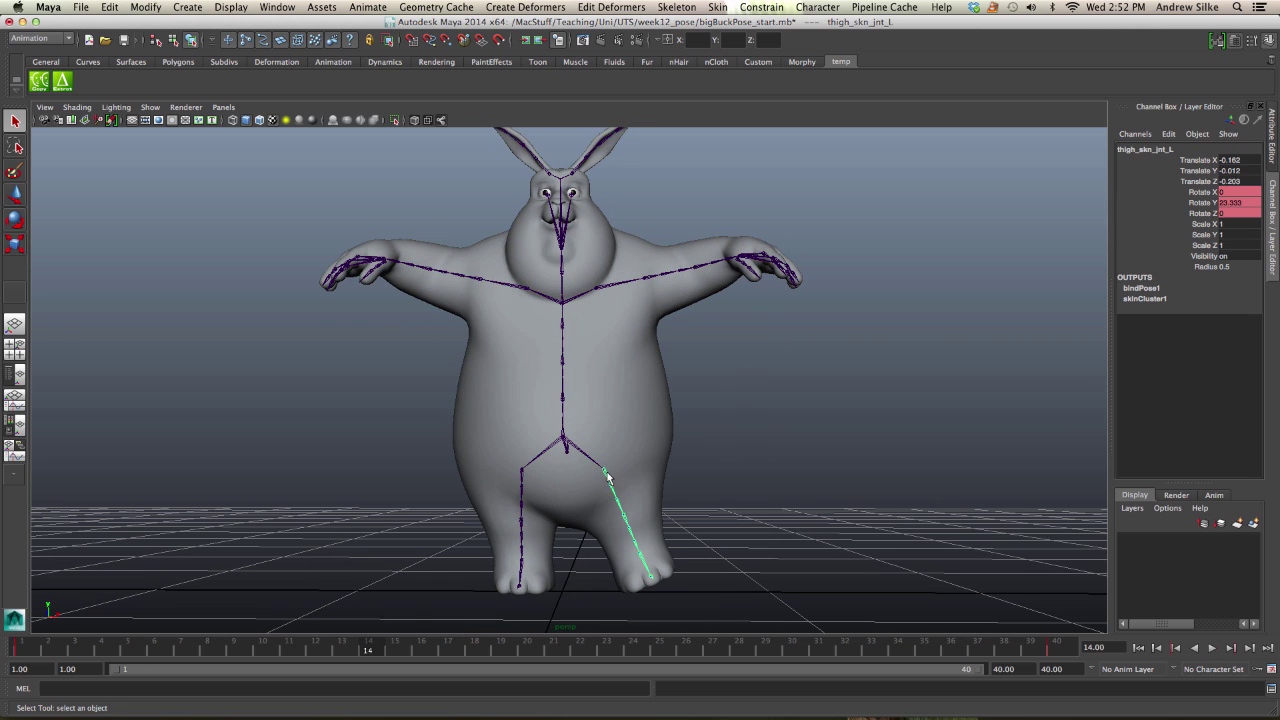
pyautogui.hotkey('alt', 'v')
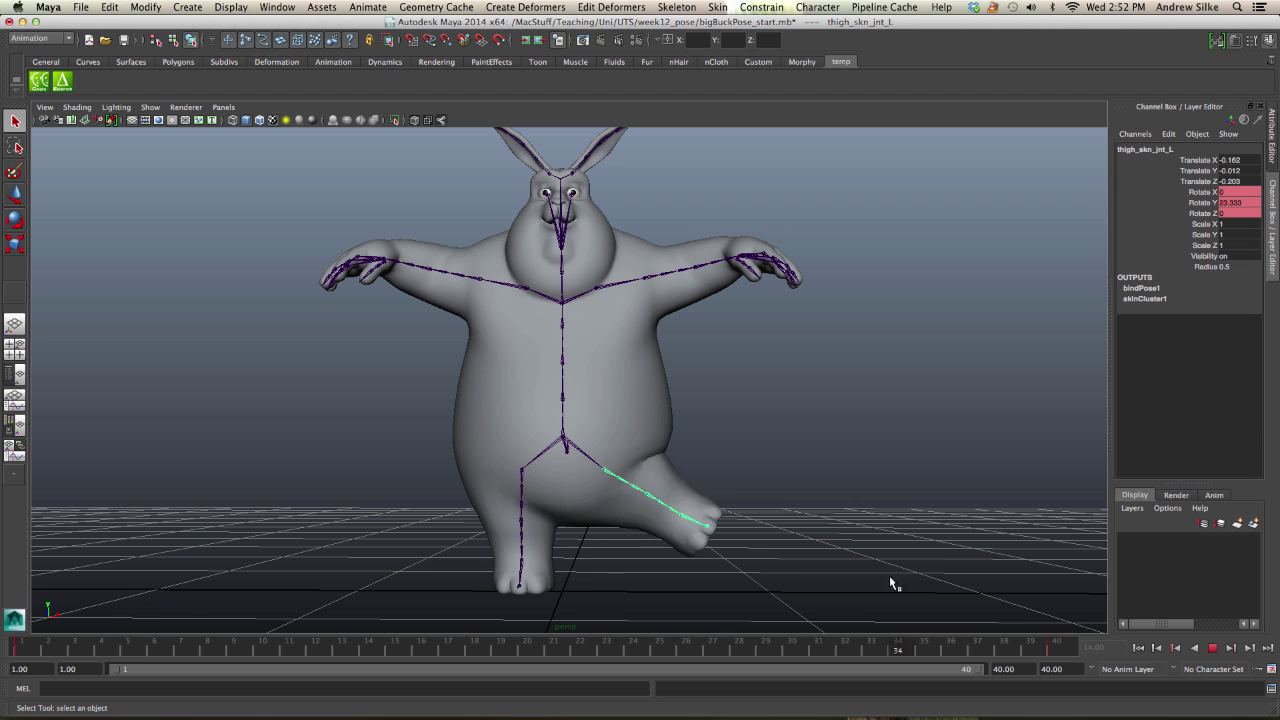
pyautogui.press('Escape')
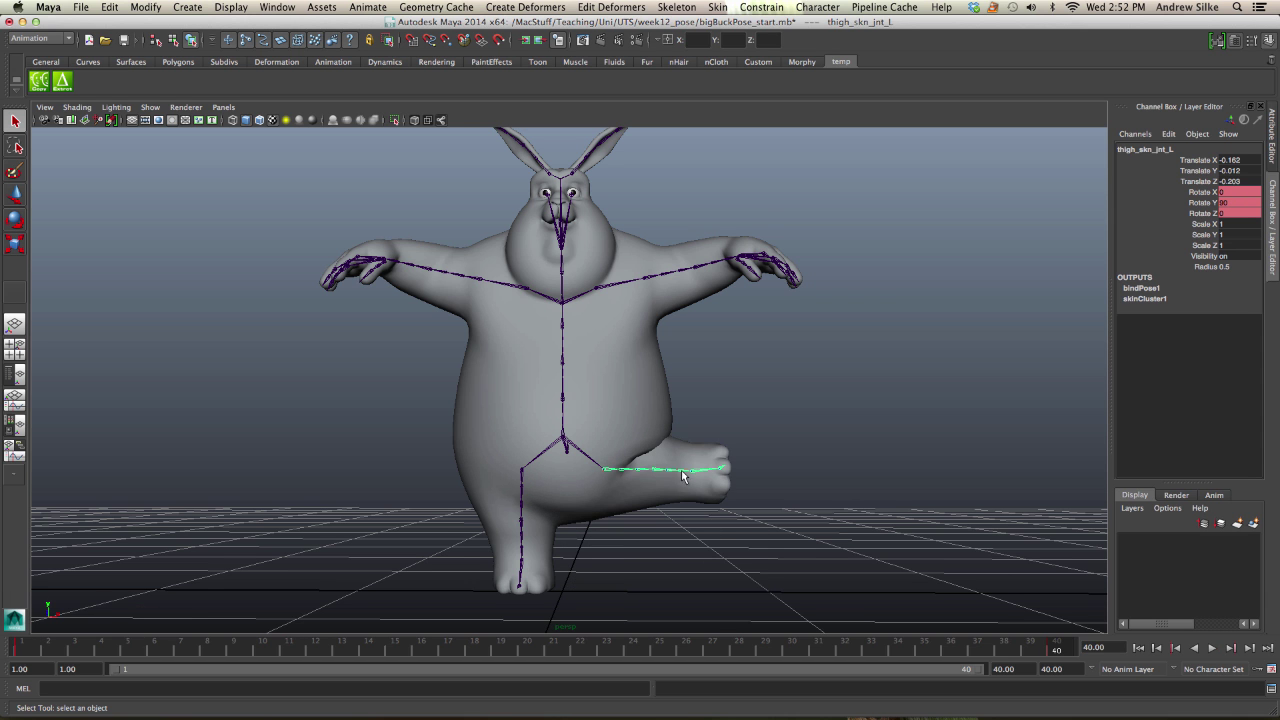
# Hide the joints and scrub through the leg raise animation, ending on frame 40
pyautogui.keyDown('alt'); pyautogui.moveTo(622, 463); pyautogui.dragTo(764, 422); pyautogui.keyUp('alt')
pyautogui.moveTo(830, 368); pyautogui.dragTo(859, 346, button='right')
pyautogui.keyDown('alt'); pyautogui.moveTo(758, 374); pyautogui.dragTo(762, 365, button='middle'); pyautogui.keyUp('alt')
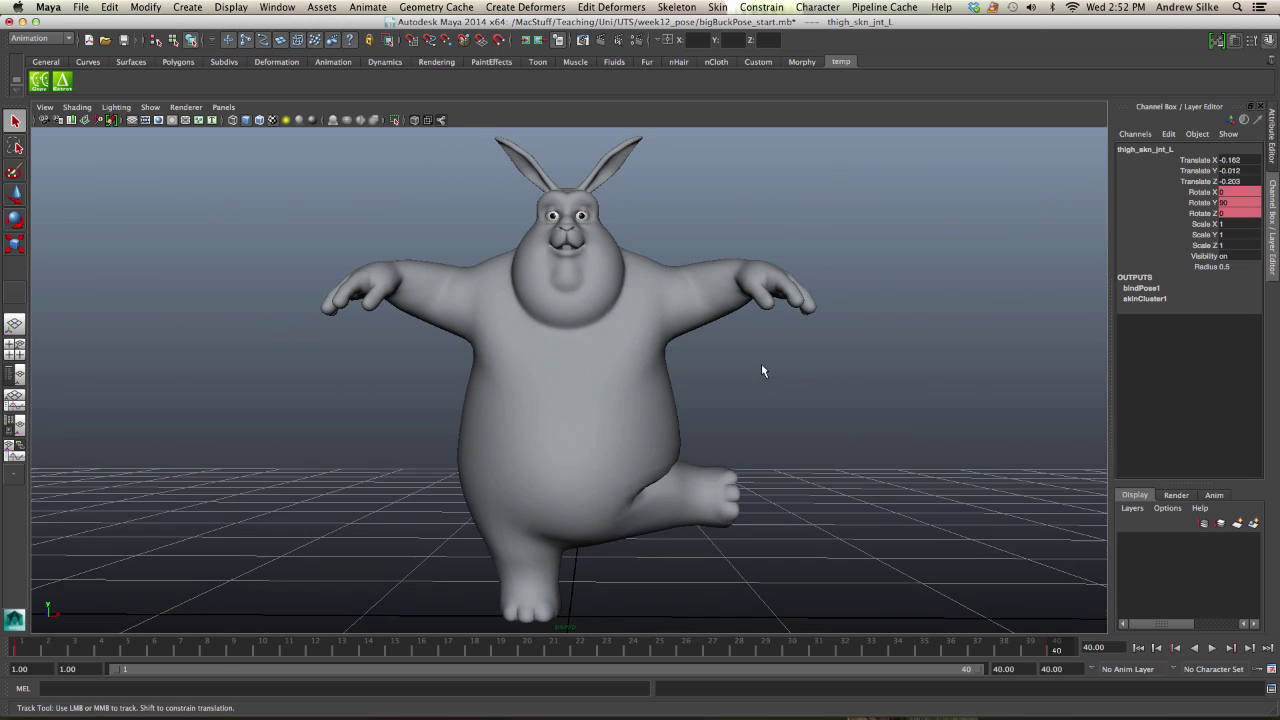
pyautogui.moveTo(112, 652); pyautogui.dragTo(2, 651)
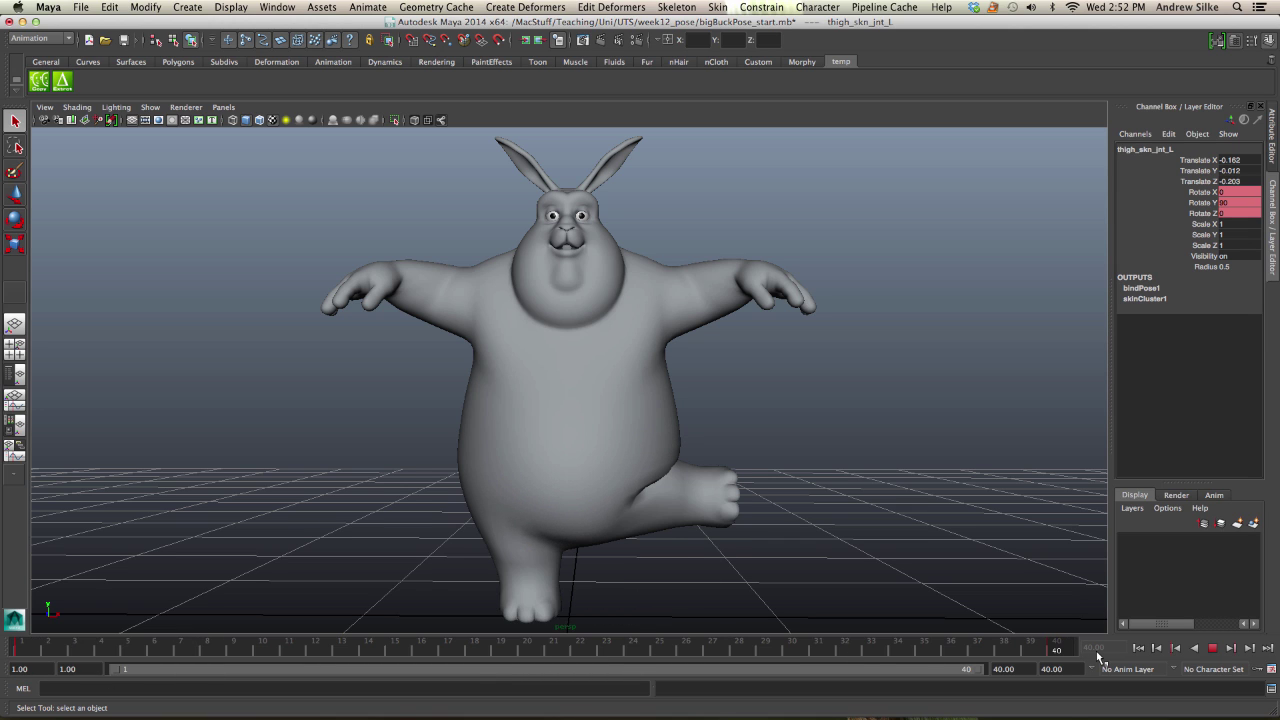
pyautogui.press('Escape')
# Duplicate the BigBuckBody mesh in its raised-leg pose at frame 40
pyautogui.keyDown('alt'); pyautogui.moveTo(1001, 600); pyautogui.dragTo(879, 463, button='right'); pyautogui.keyUp('alt')
pyautogui.click(648, 411)
pyautogui.keyDown('alt'); pyautogui.moveTo(740, 406); pyautogui.dragTo(752, 404, button='right'); pyautogui.keyUp('alt')
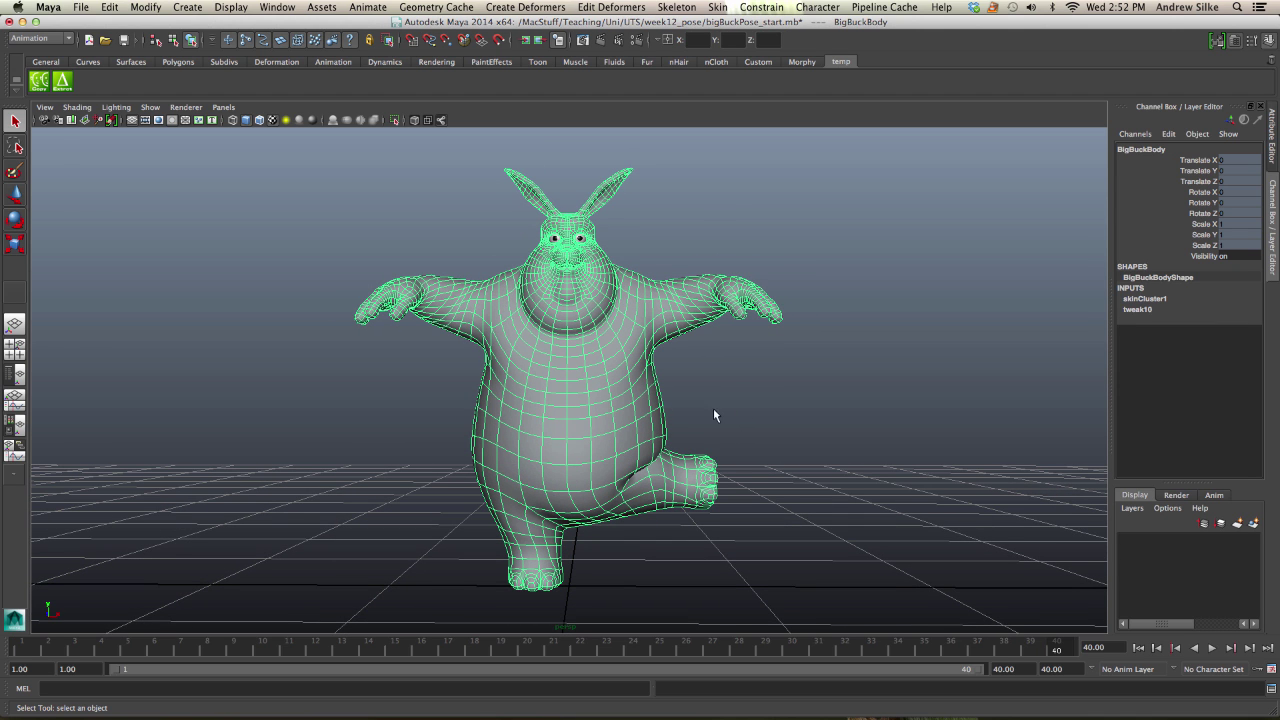
pyautogui.hotkey('ctrl', 'd')
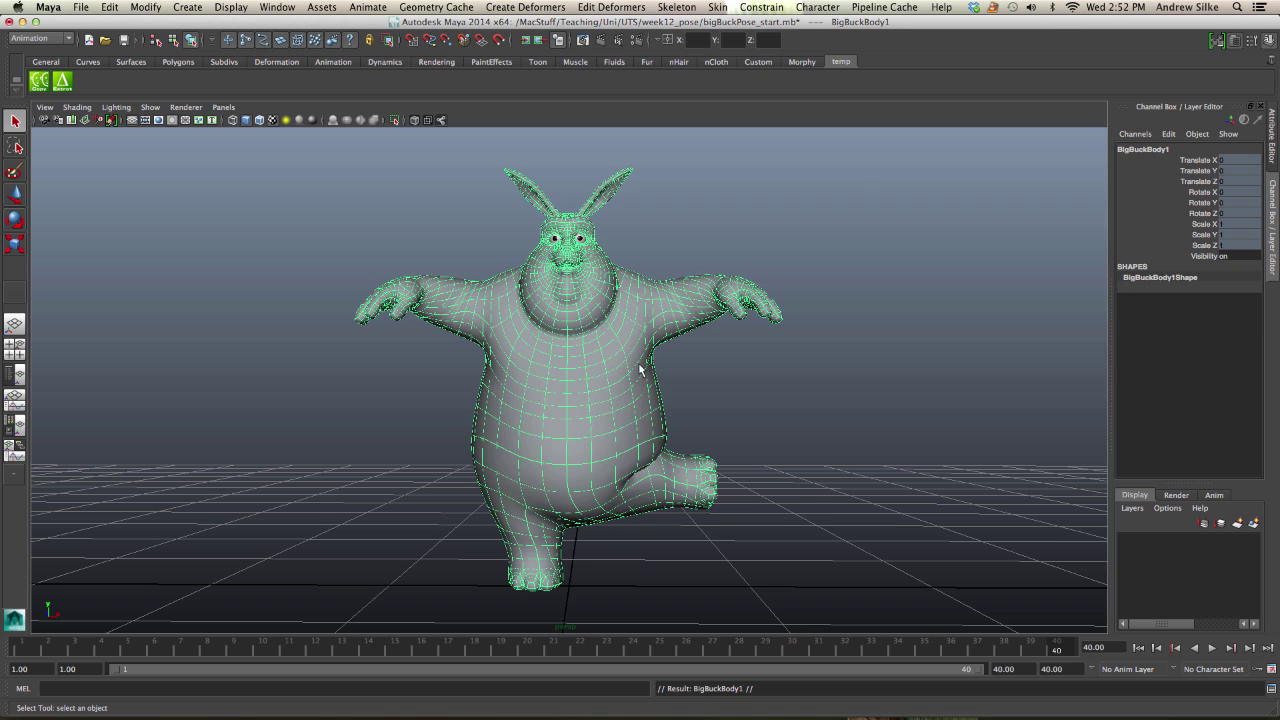
# Take the duplicate BigBuckBody1 out of the BigBuck geo group and place it at the top level of the scene hierarchy
pyautogui.press('super+shift+s')
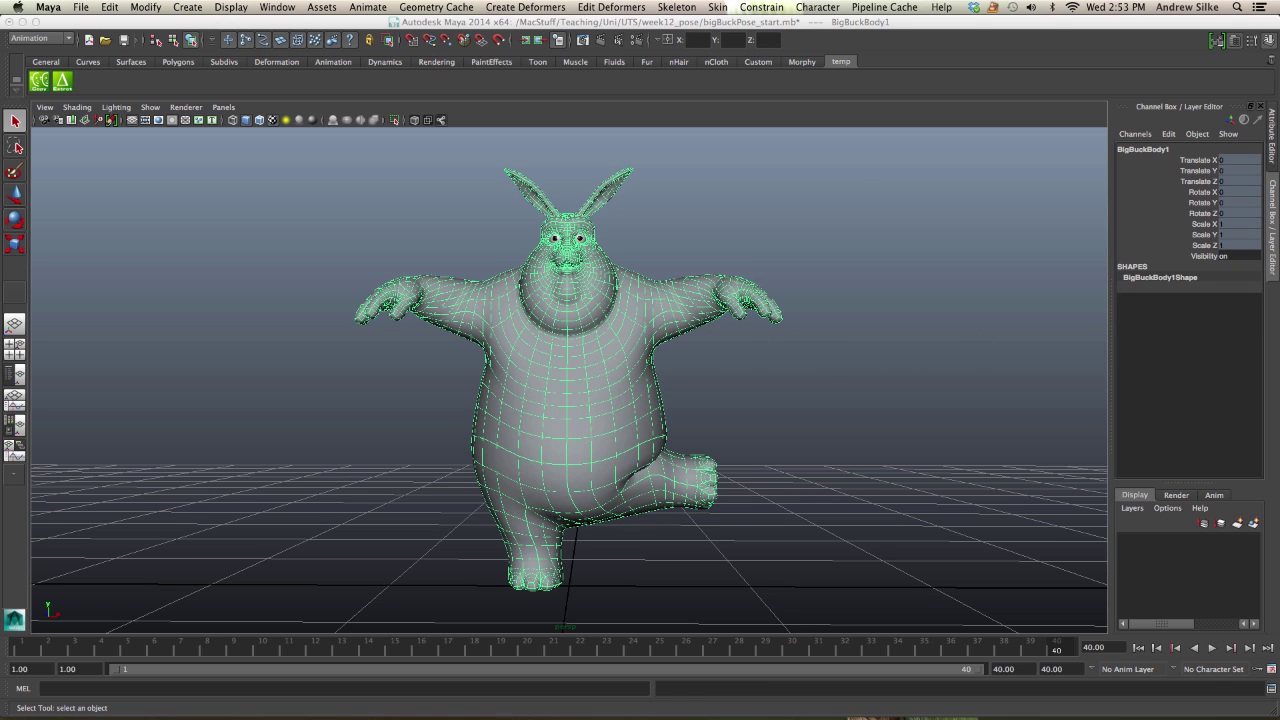
pyautogui.moveTo(1279, 124); pyautogui.dragTo(1127, 117)
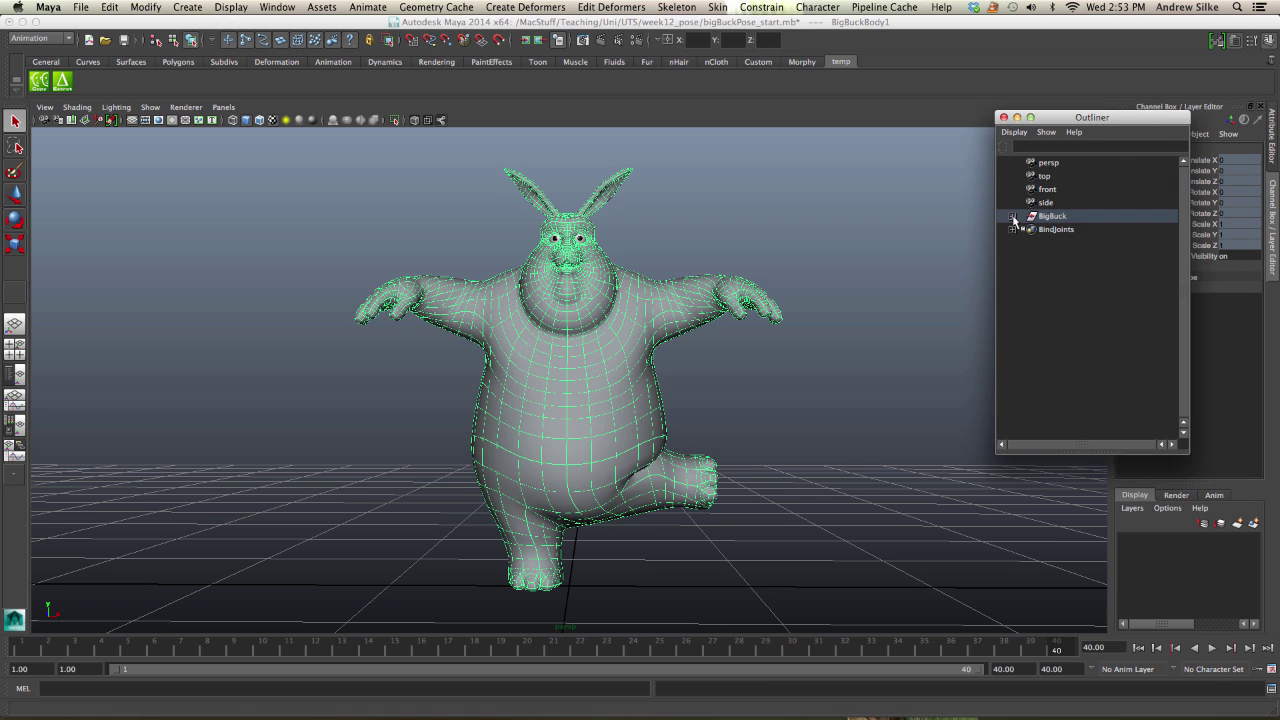
pyautogui.click(1012, 216)
pyautogui.click(1025, 243)
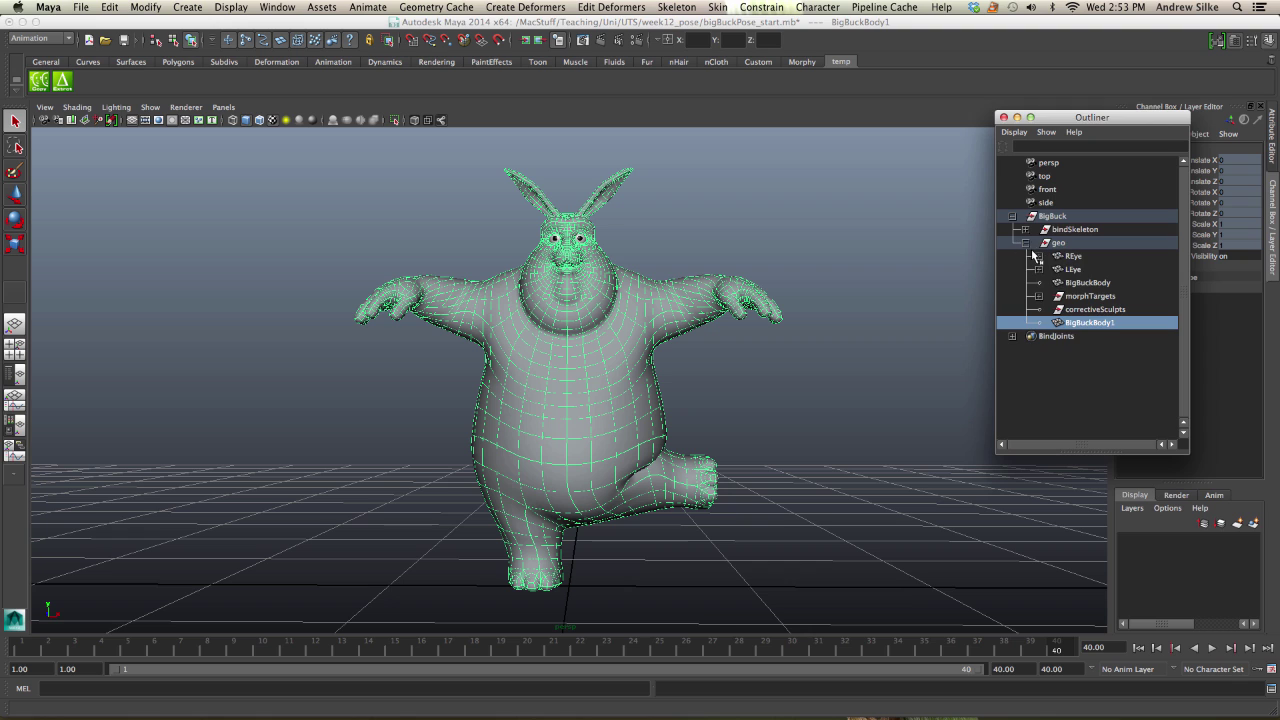
pyautogui.click(1083, 284)
pyautogui.click(1072, 323)
pyautogui.moveTo(1072, 323); pyautogui.dragTo(1092, 328, button='middle')
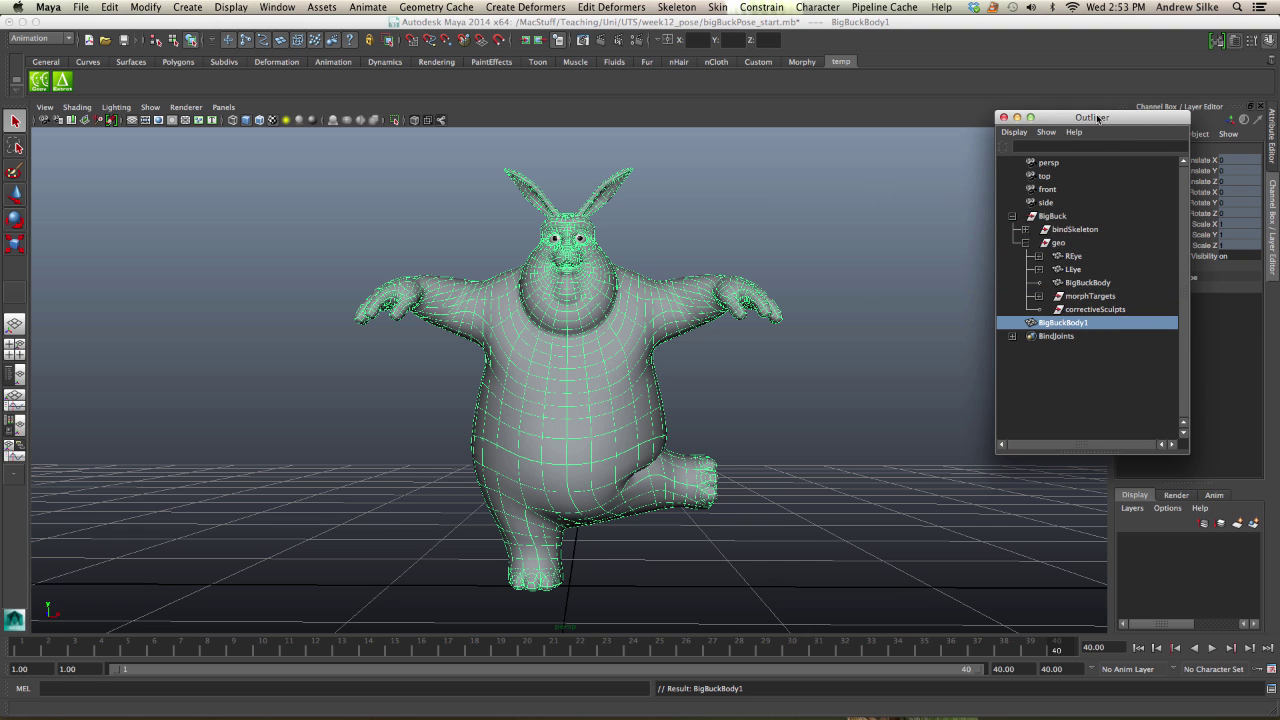
pyautogui.moveTo(1097, 119); pyautogui.dragTo(1279, 106)
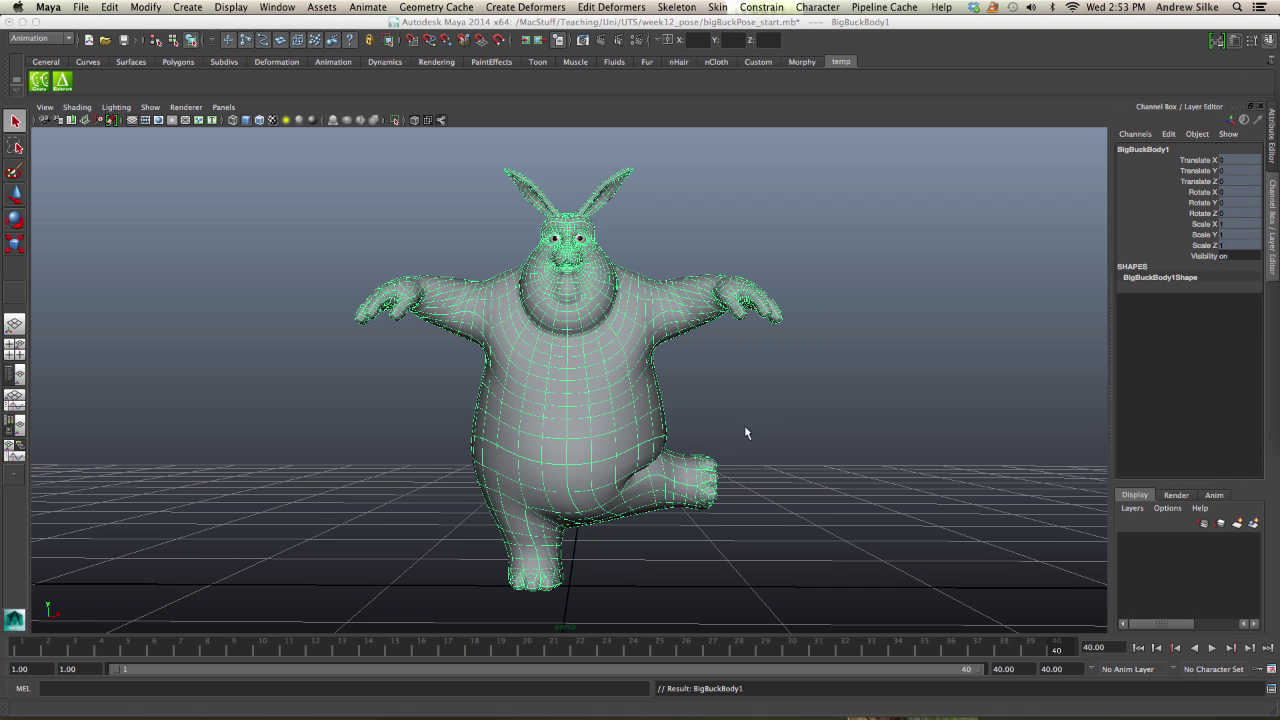
# Unlock all translate, rotate and scale channels of BigBuckBody1 and activate the Move tool
pyautogui.moveTo(1206, 163); pyautogui.dragTo(1205, 246)
pyautogui.rightClick(1207, 177)
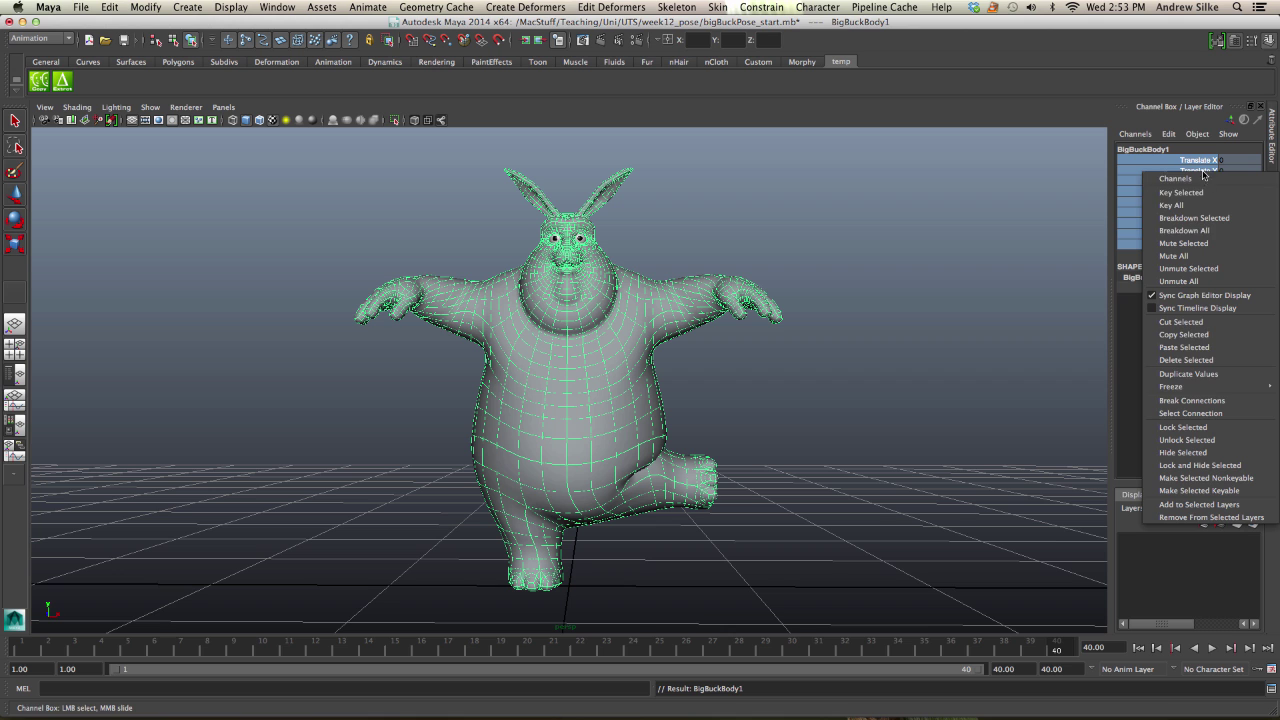
pyautogui.click(1218, 440)
pyautogui.press('w')
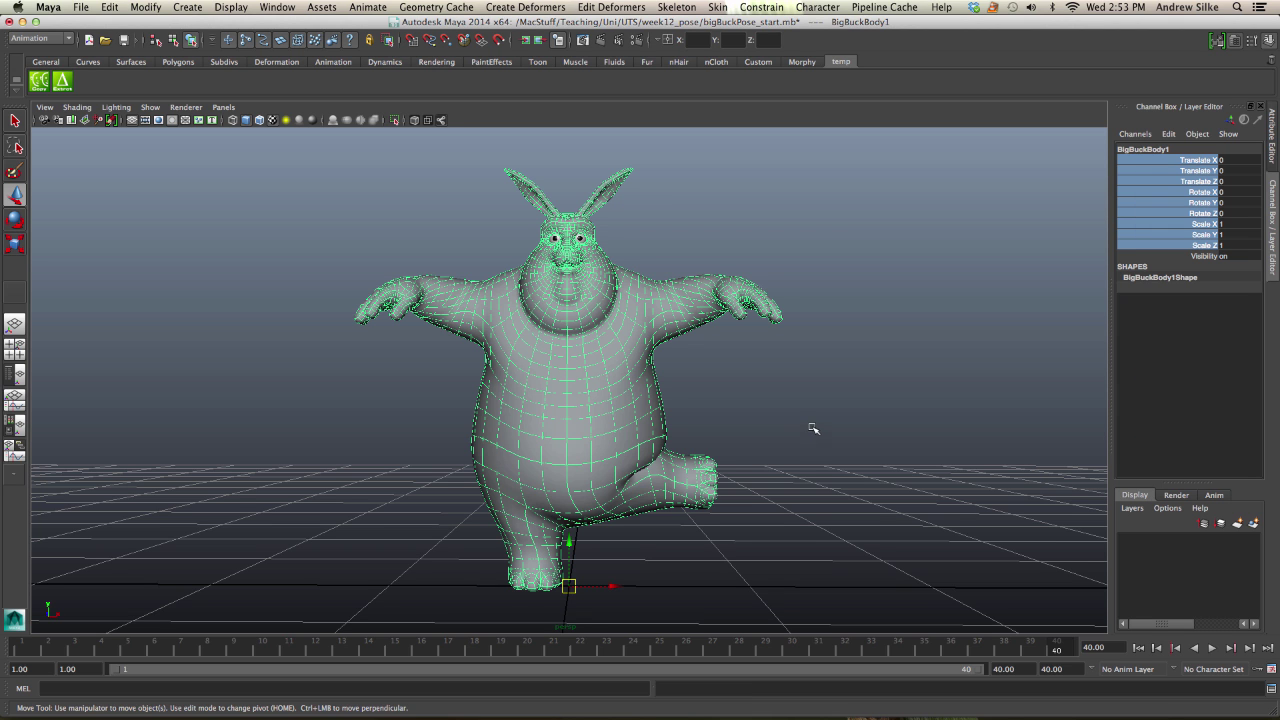
pyautogui.press('z')
pyautogui.keyDown('alt'); pyautogui.moveTo(740, 430); pyautogui.dragTo(850, 425, button='right'); pyautogui.keyUp('alt')
pyautogui.moveTo(850, 425); pyautogui.dragTo(1009, 414, button='middle')
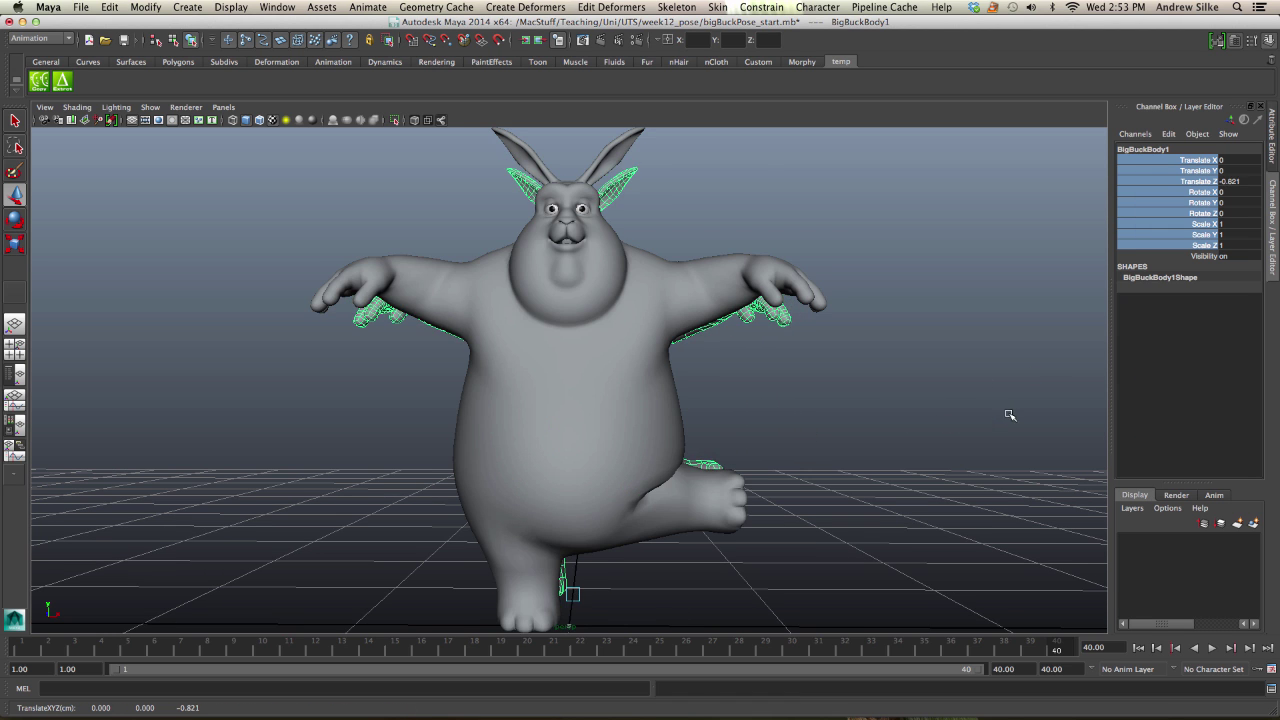
pyautogui.press('z')
# Move BigBuckBody1 about 2.309 units along X so it stands beside the original body, and deselect it
pyautogui.keyDown('alt'); pyautogui.moveTo(950, 418); pyautogui.dragTo(659, 564, button='right'); pyautogui.keyUp('alt')
pyautogui.moveTo(612, 570); pyautogui.dragTo(1003, 519)
pyautogui.keyDown('alt'); pyautogui.moveTo(893, 460); pyautogui.dragTo(820, 468); pyautogui.keyUp('alt')
pyautogui.click(820, 467)
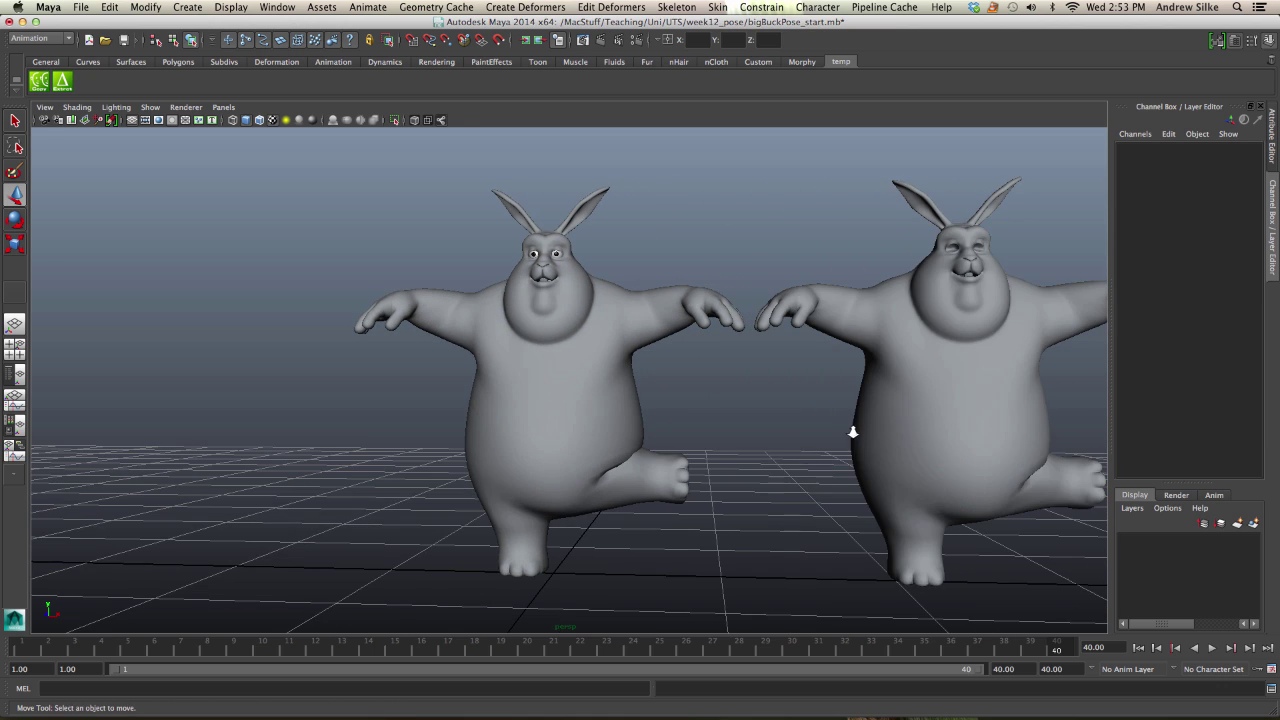
# Compare the original body and its duplicate side by side from different angles
pyautogui.keyDown('alt'); pyautogui.moveTo(851, 431); pyautogui.dragTo(814, 423, button='right'); pyautogui.keyUp('alt')
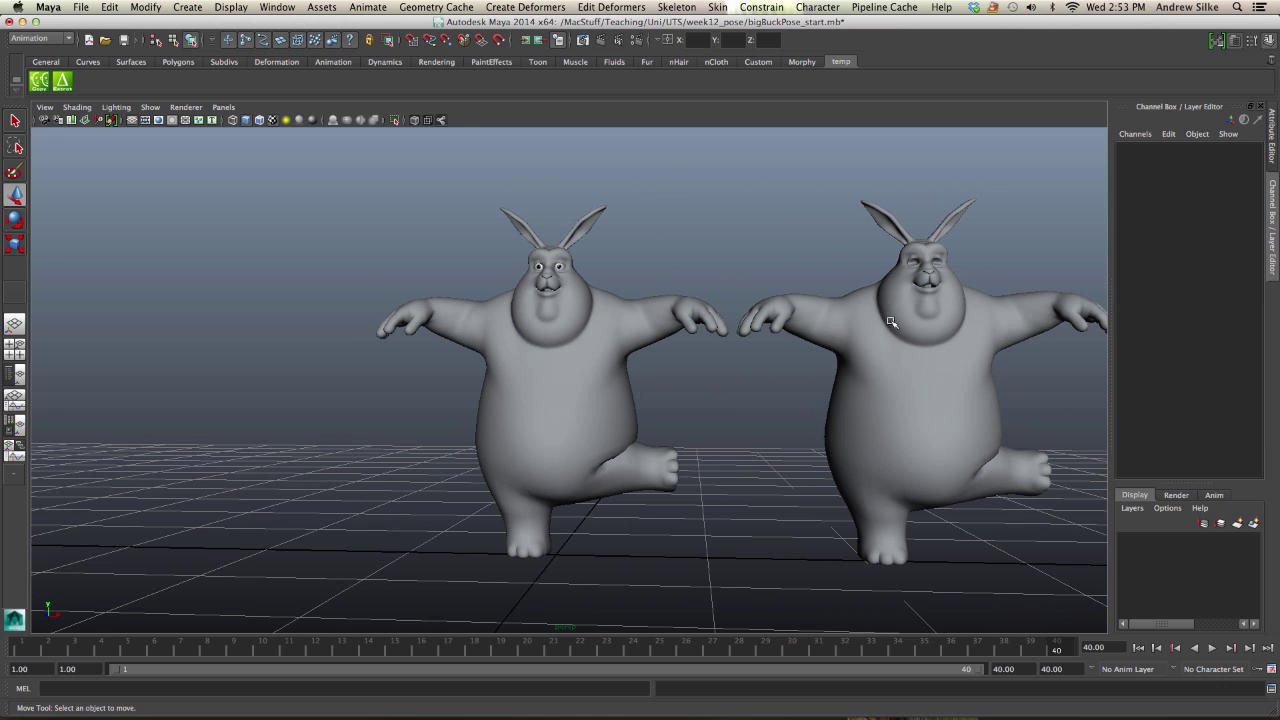
pyautogui.keyDown('alt'); pyautogui.moveTo(942, 349); pyautogui.dragTo(843, 329, button='middle'); pyautogui.keyUp('alt')
pyautogui.keyDown('alt'); pyautogui.moveTo(843, 329); pyautogui.dragTo(891, 326, button='right'); pyautogui.keyUp('alt')
pyautogui.keyDown('alt'); pyautogui.moveTo(891, 326); pyautogui.dragTo(878, 337, button='middle'); pyautogui.keyUp('alt')
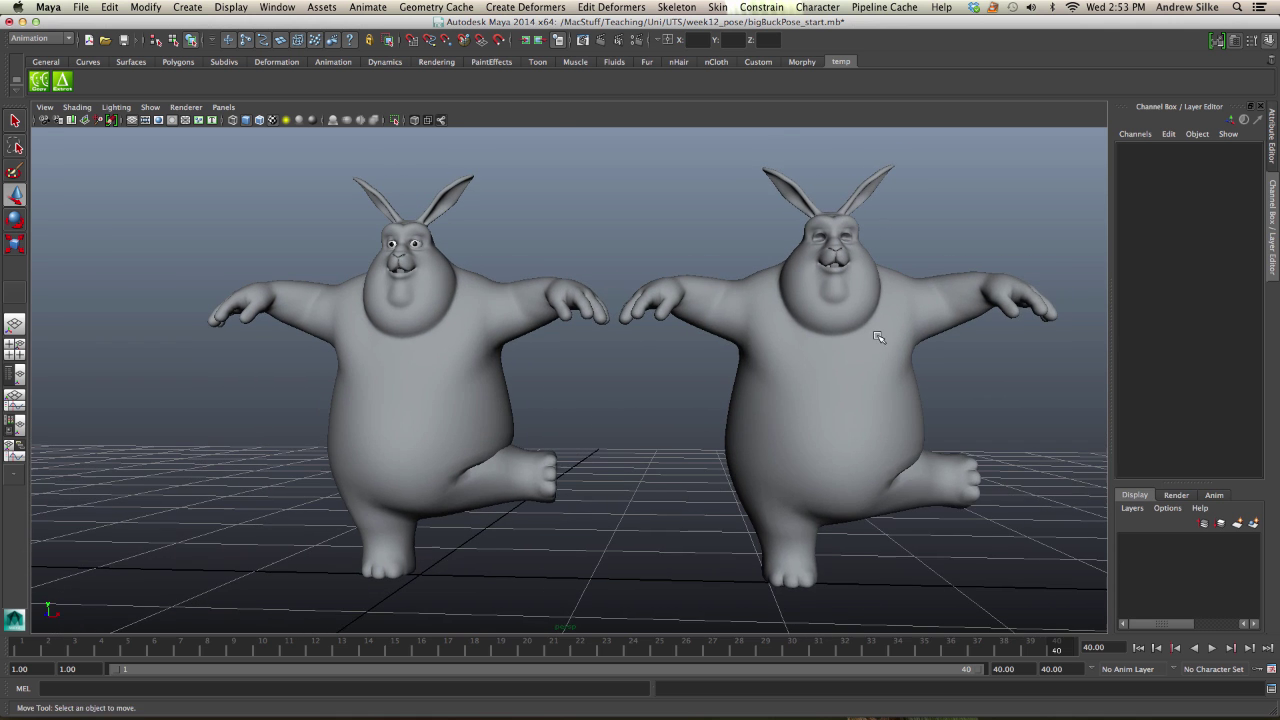
pyautogui.press('q')
pyautogui.keyDown('alt'); pyautogui.moveTo(800, 362); pyautogui.dragTo(692, 396); pyautogui.keyUp('alt')
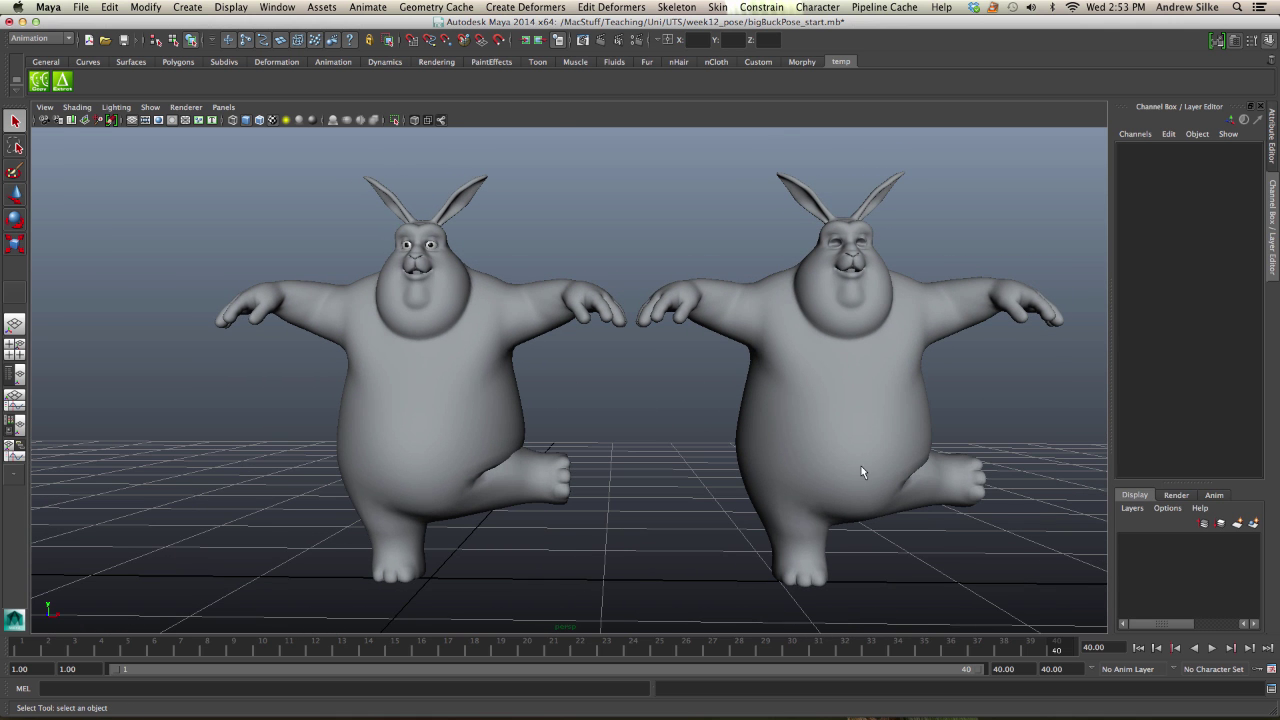
pyautogui.keyDown('alt'); pyautogui.moveTo(860, 467); pyautogui.dragTo(789, 460); pyautogui.keyUp('alt')
pyautogui.keyDown('alt'); pyautogui.moveTo(905, 476); pyautogui.dragTo(884, 476); pyautogui.keyUp('alt')
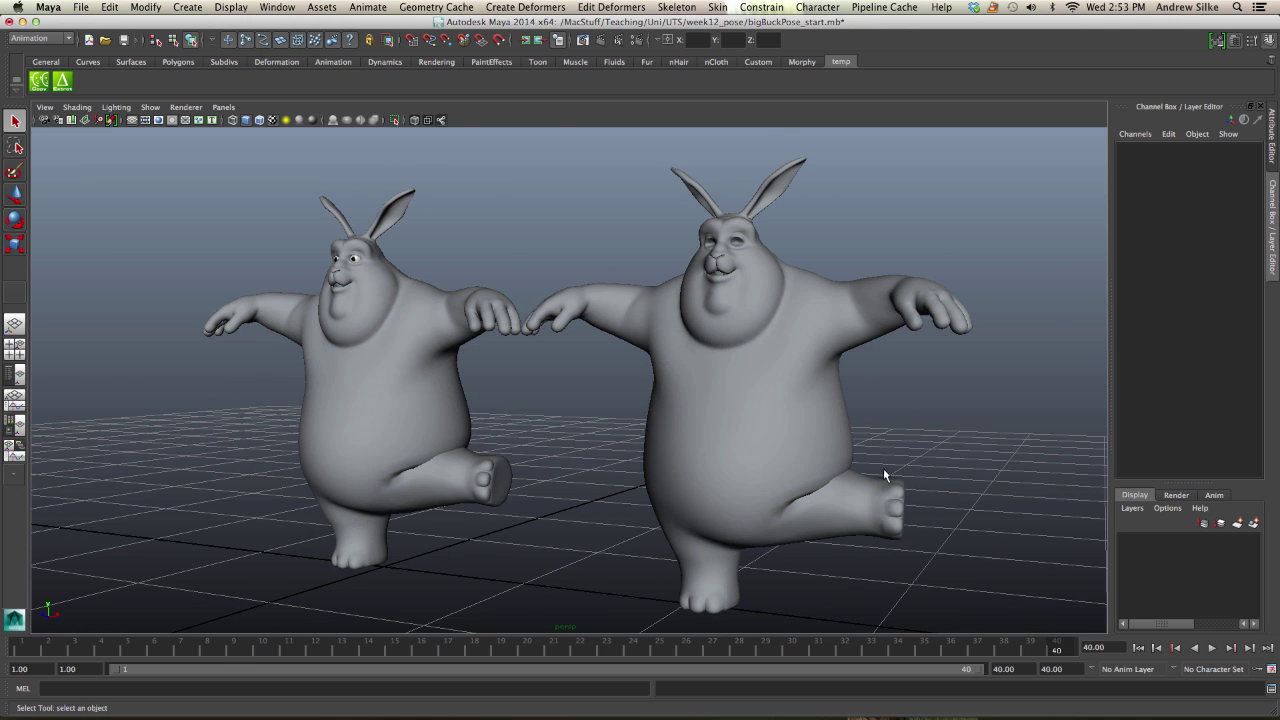
pyautogui.keyDown('alt'); pyautogui.moveTo(754, 481); pyautogui.dragTo(847, 449); pyautogui.keyUp('alt')
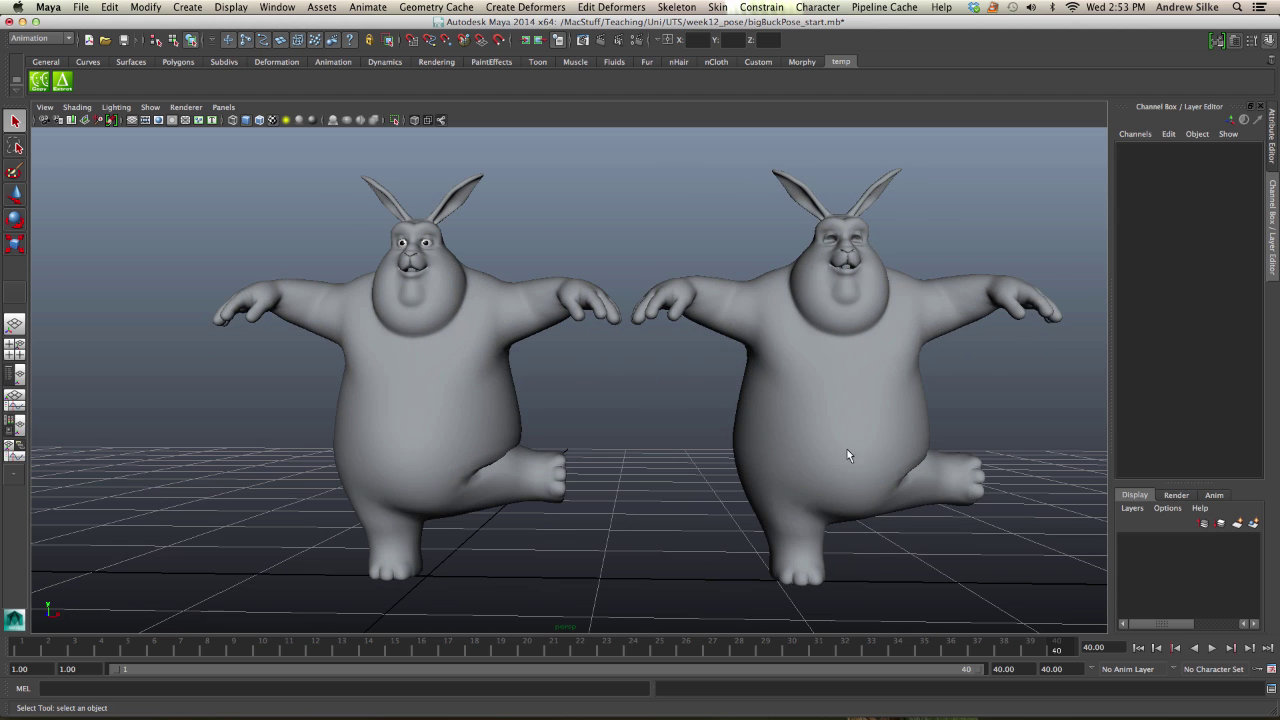
# Select the duplicate body, add the original body to the selection, and open the Blend Shape creation options
pyautogui.click(875, 392)
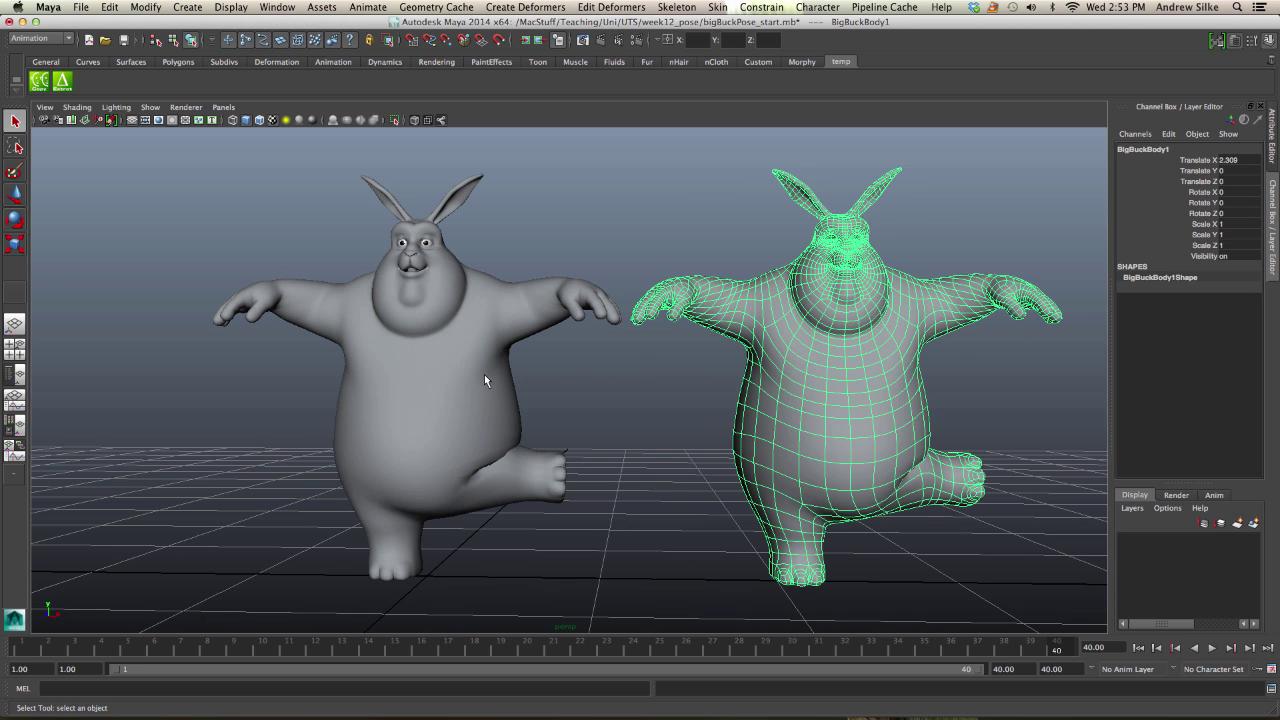
pyautogui.keyDown('alt'); pyautogui.moveTo(801, 326); pyautogui.dragTo(842, 316, button='middle'); pyautogui.keyUp('alt')
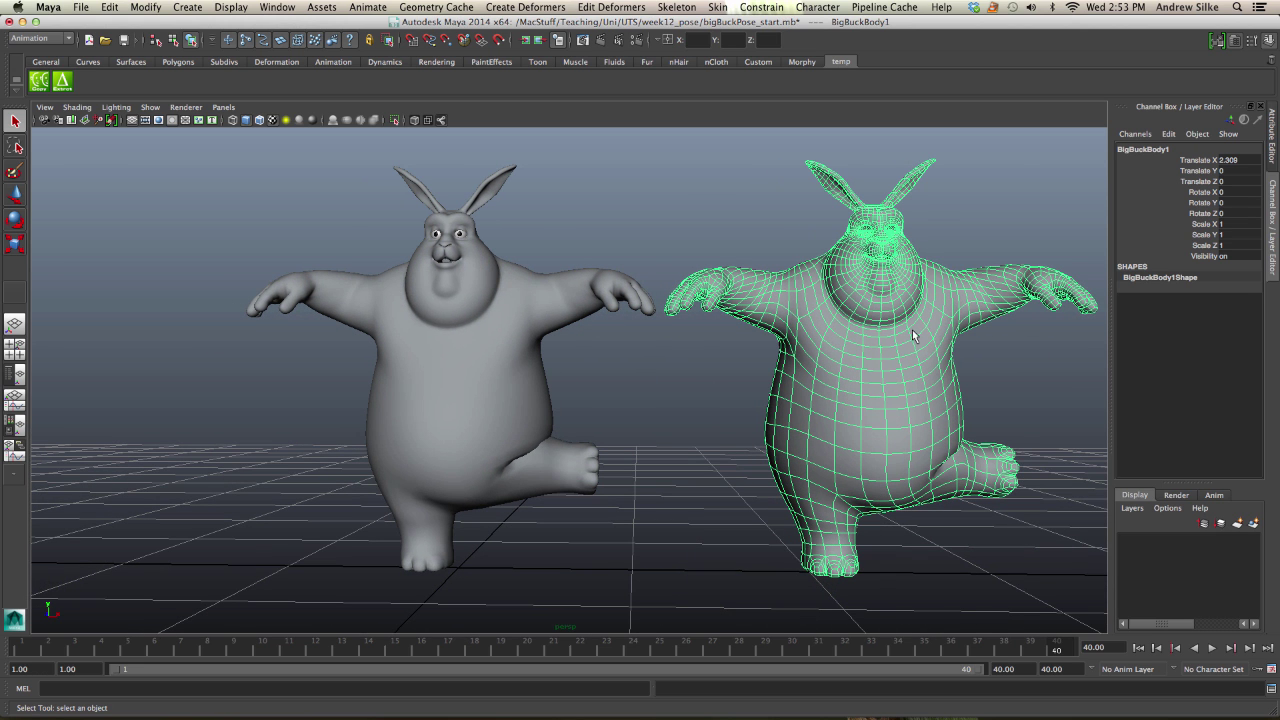
pyautogui.click(522, 308)
pyautogui.press('f')
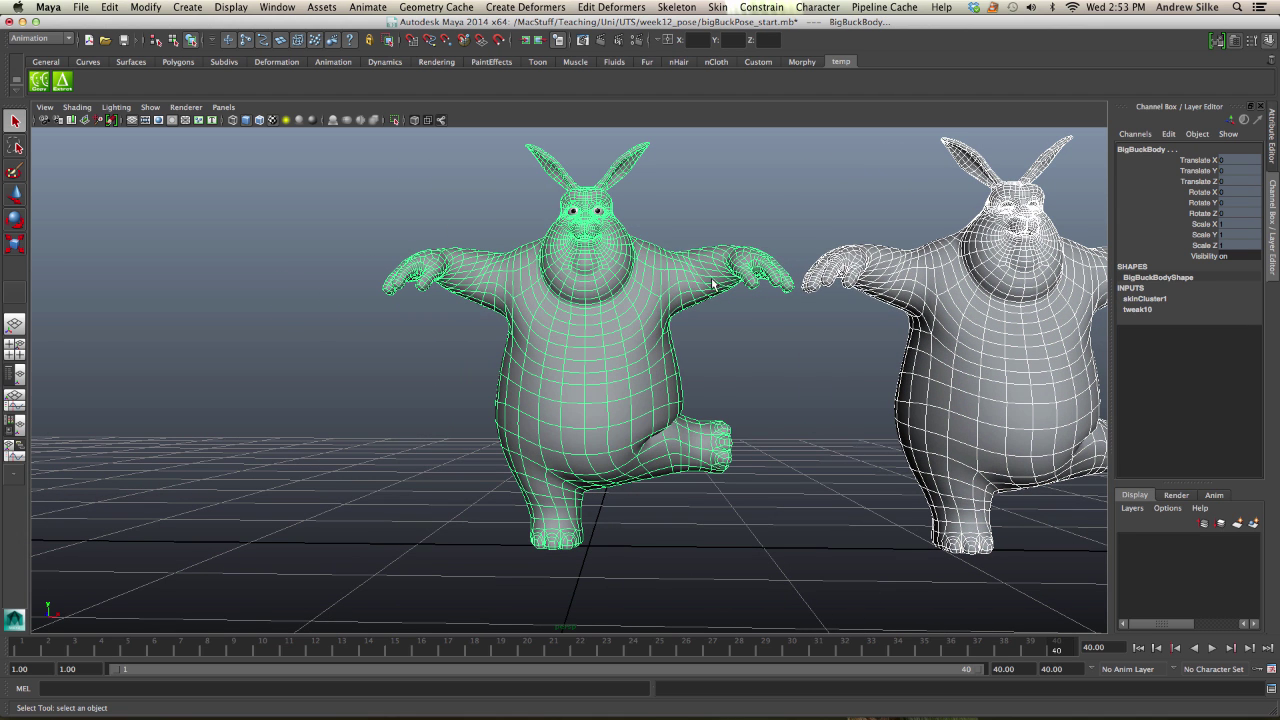
pyautogui.press('space')
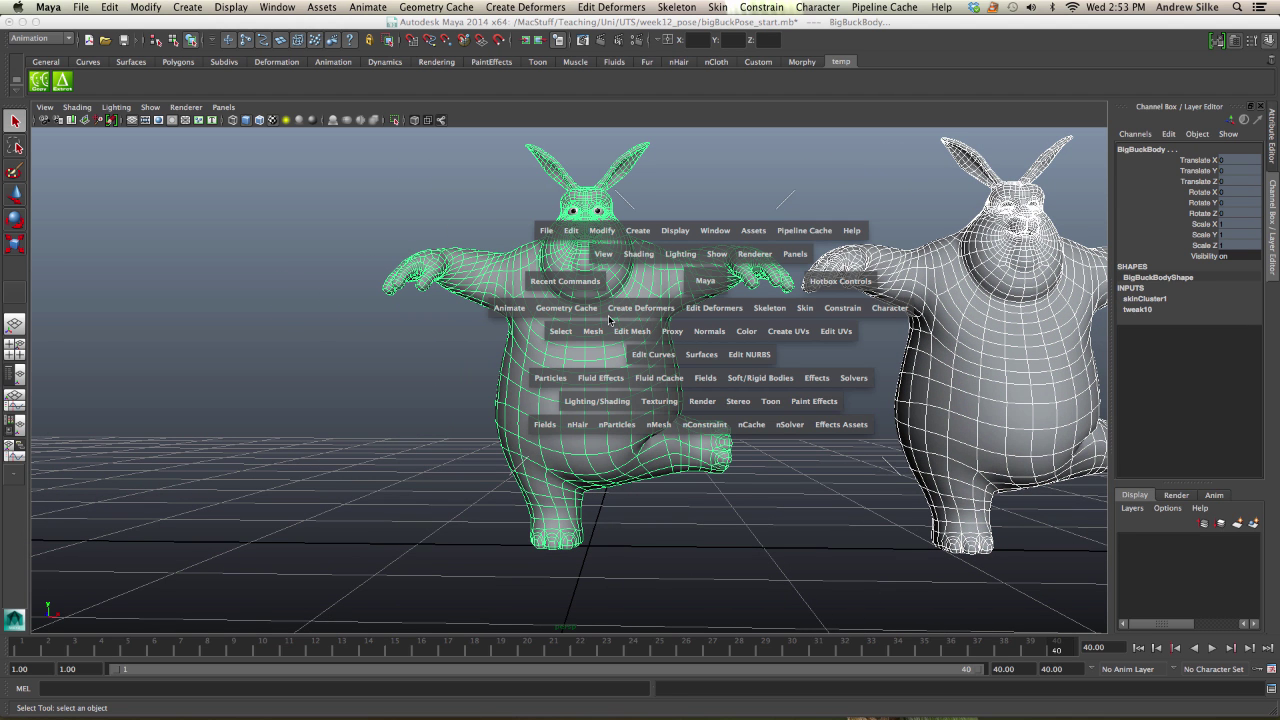
pyautogui.click(647, 311)
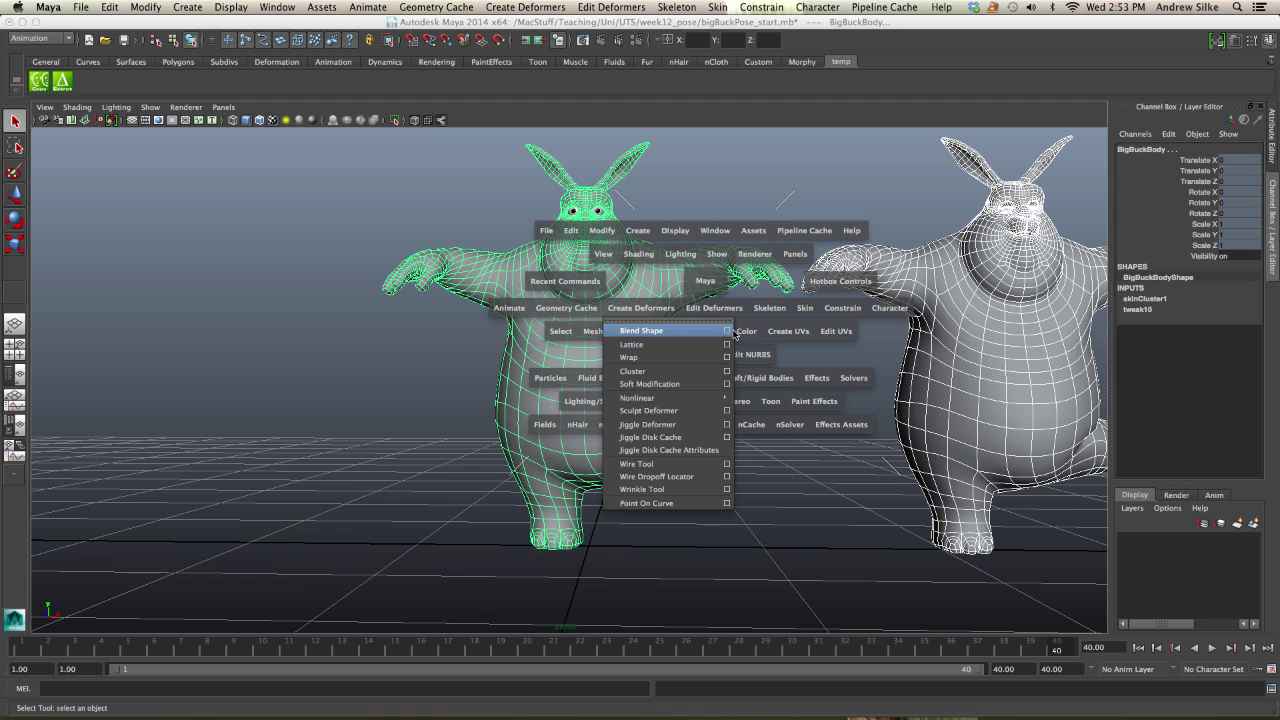
pyautogui.click(731, 333)
# Create a blend shape from the duplicate onto the original body with the deformation order Front of chain
pyautogui.click(113, 162)
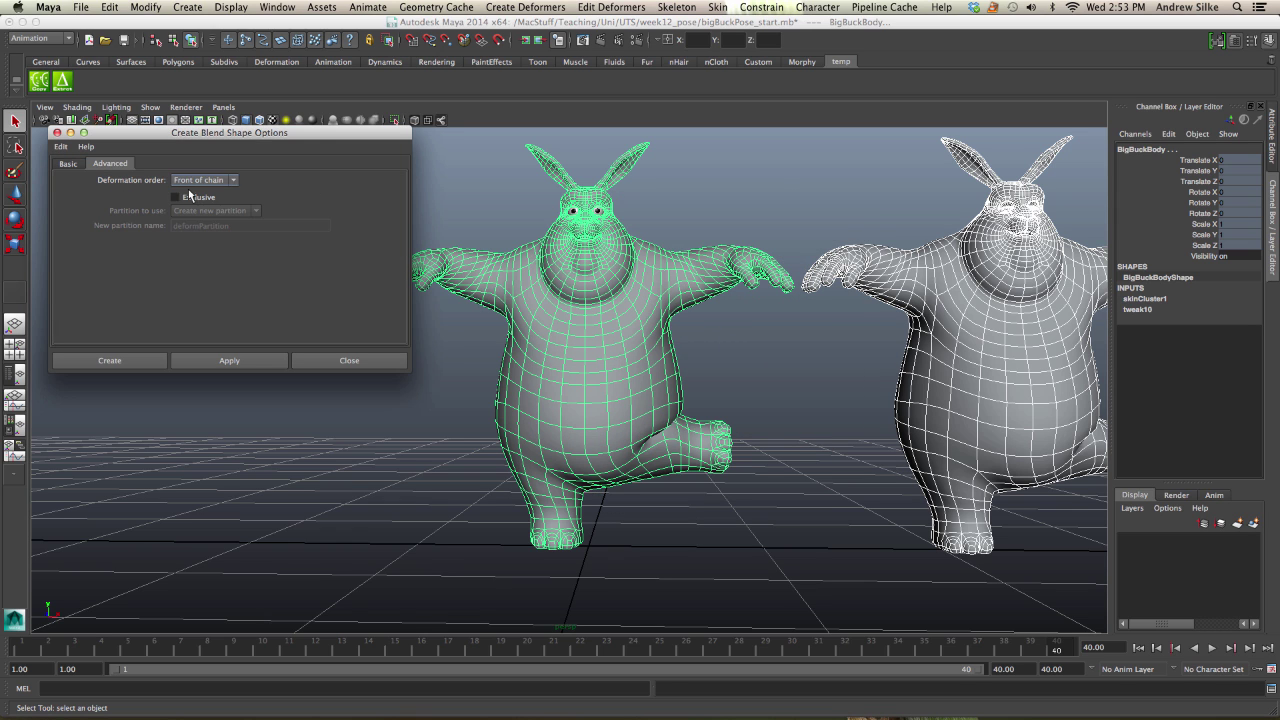
pyautogui.click(203, 180)
pyautogui.click(195, 180)
pyautogui.moveTo(194, 138); pyautogui.dragTo(204, 183)
pyautogui.click(200, 159)
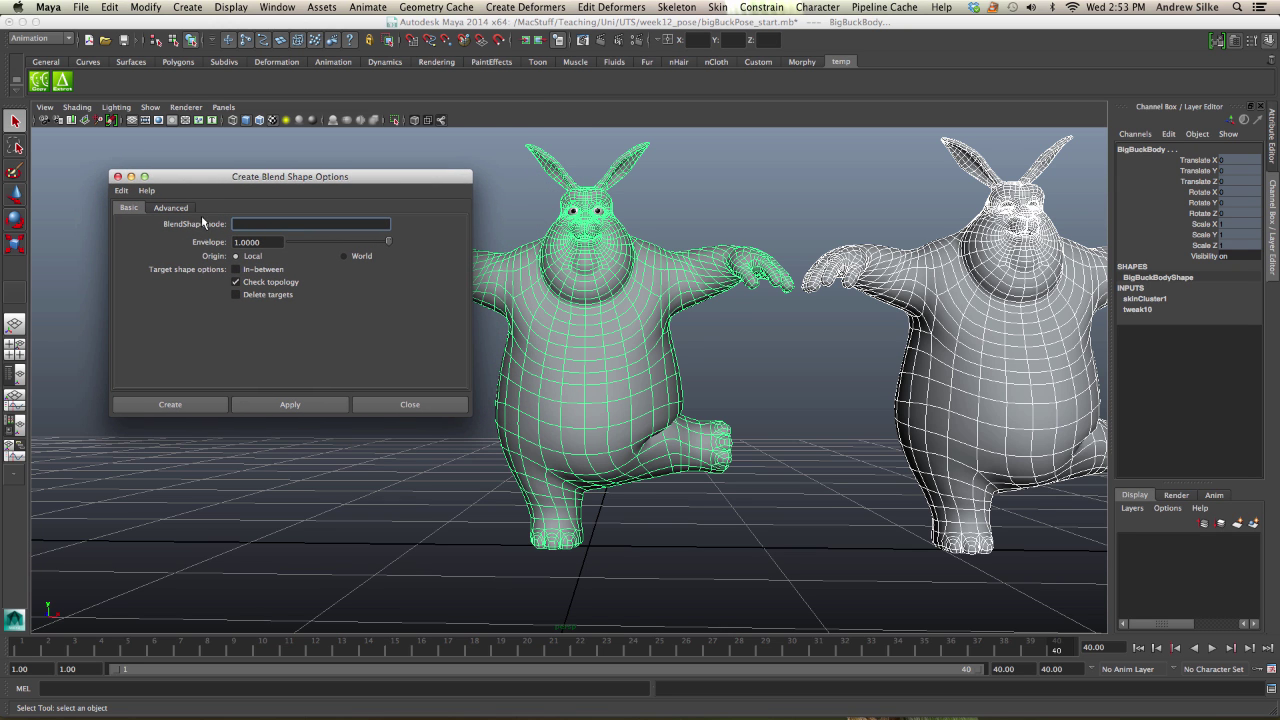
pyautogui.click(190, 402)
pyautogui.keyDown('alt'); pyautogui.moveTo(686, 370); pyautogui.dragTo(694, 375); pyautogui.keyUp('alt')
pyautogui.keyDown('alt'); pyautogui.moveTo(756, 350); pyautogui.dragTo(702, 367, button='middle'); pyautogui.keyUp('alt')
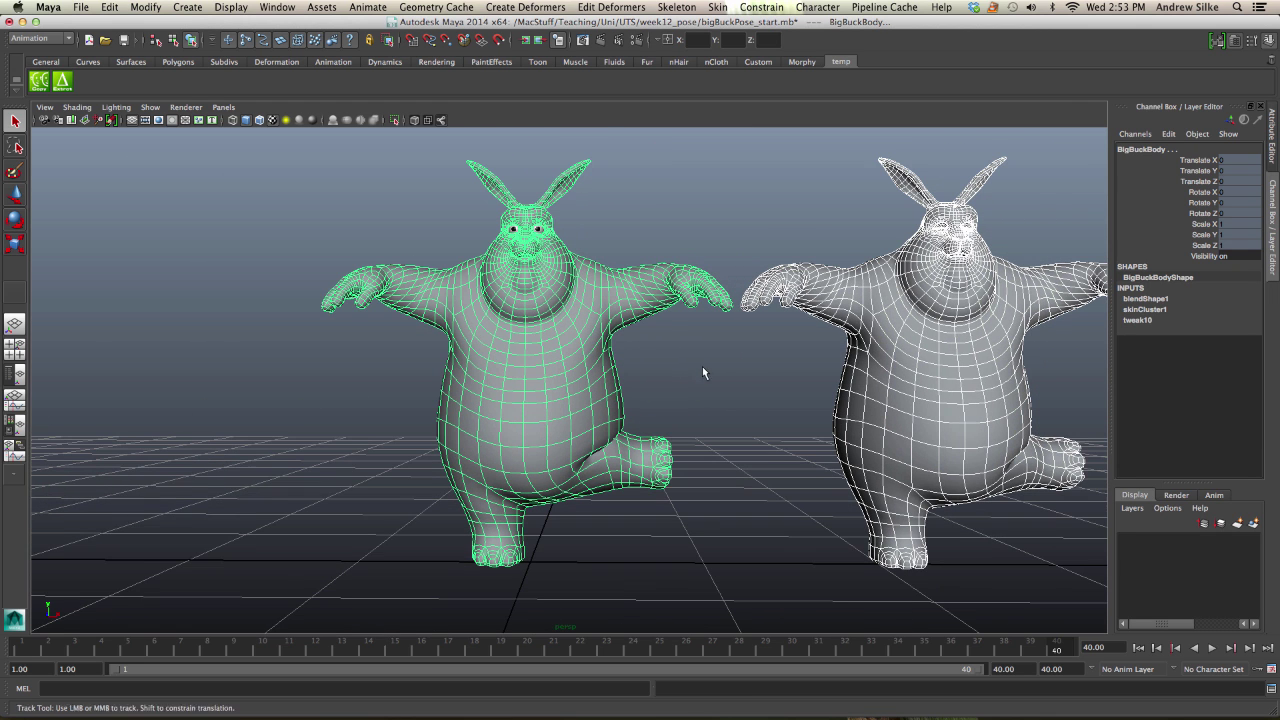
# Set the blendShape1 weight BigBuckBody1 to 1 on the original body and compare it with the duplicate
pyautogui.click(1148, 298)
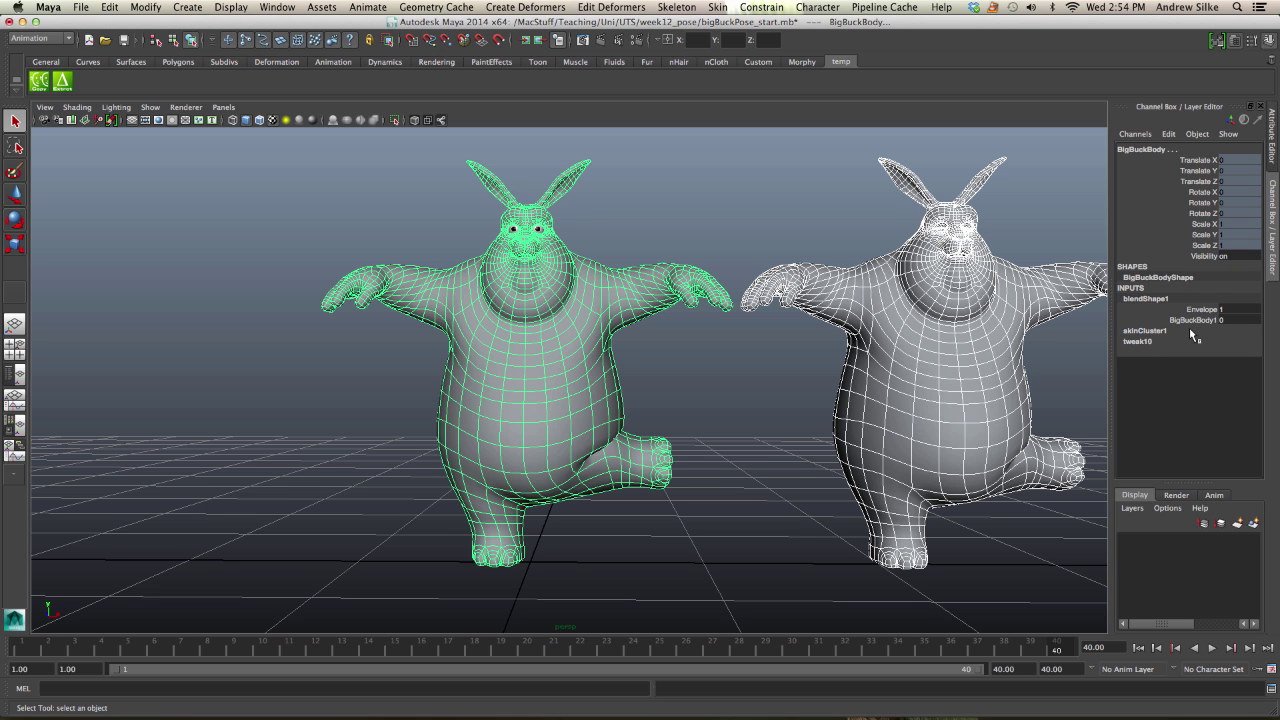
pyautogui.keyDown('alt'); pyautogui.moveTo(748, 380); pyautogui.dragTo(722, 372, button='middle'); pyautogui.keyUp('alt')
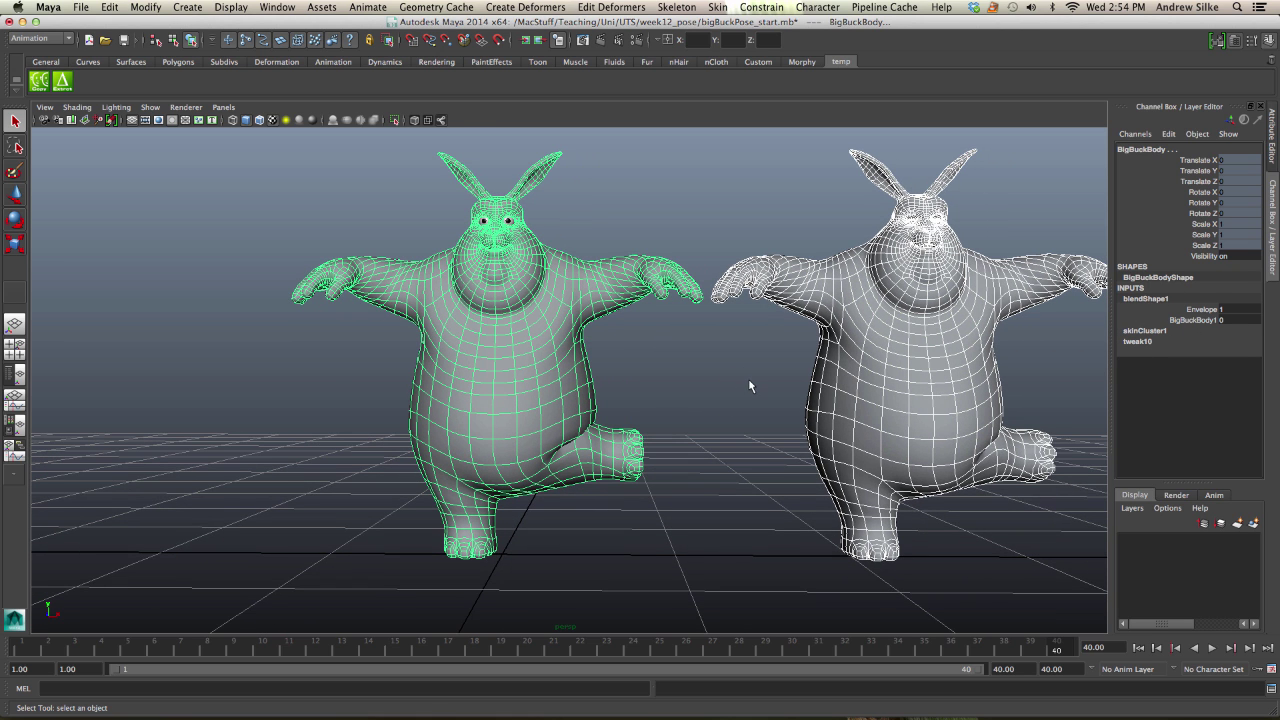
pyautogui.click(1193, 320)
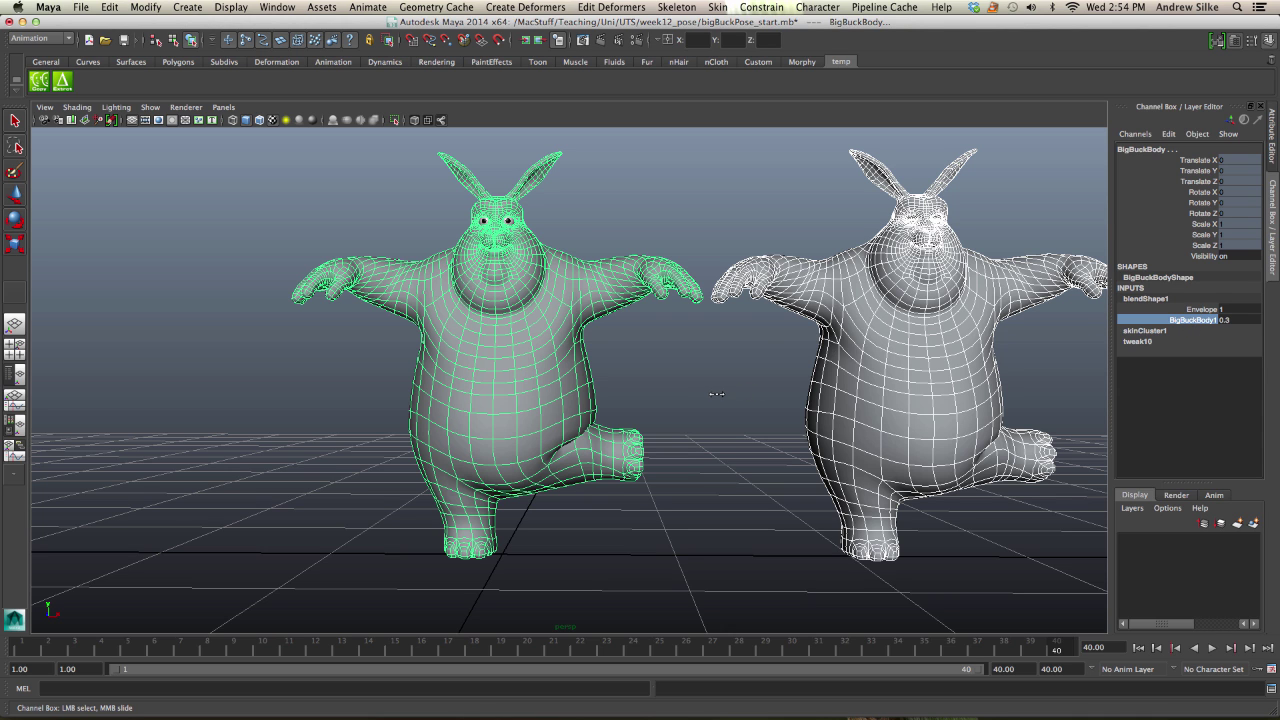
pyautogui.keyDown('alt'); pyautogui.moveTo(830, 387); pyautogui.dragTo(834, 368, button='middle'); pyautogui.keyUp('alt')
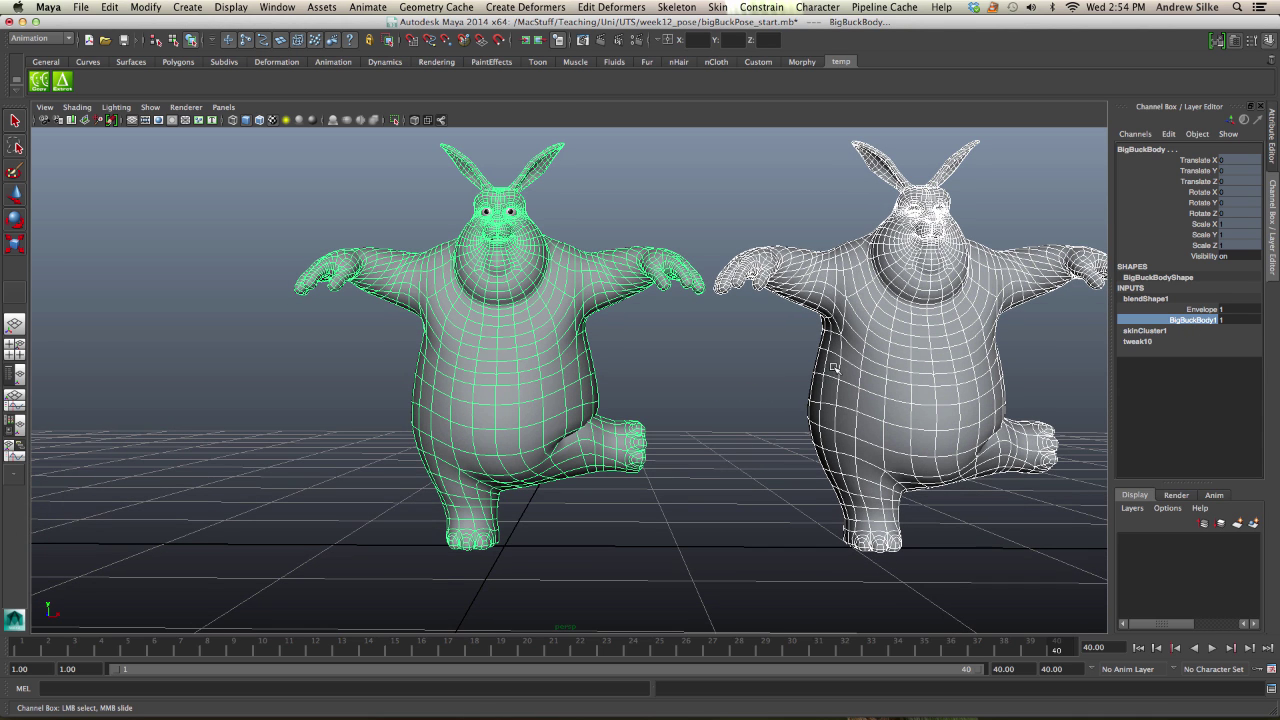
pyautogui.keyDown('alt'); pyautogui.moveTo(687, 346); pyautogui.dragTo(888, 473); pyautogui.keyUp('alt')
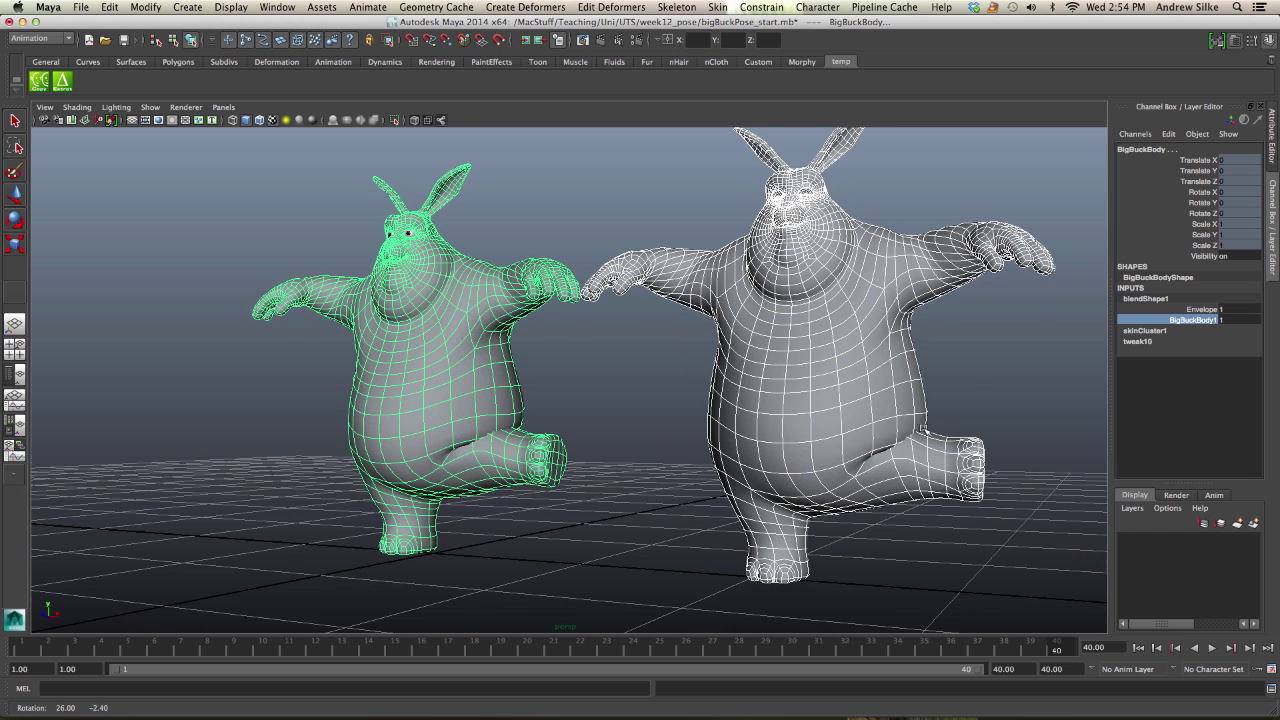
pyautogui.press('F10')
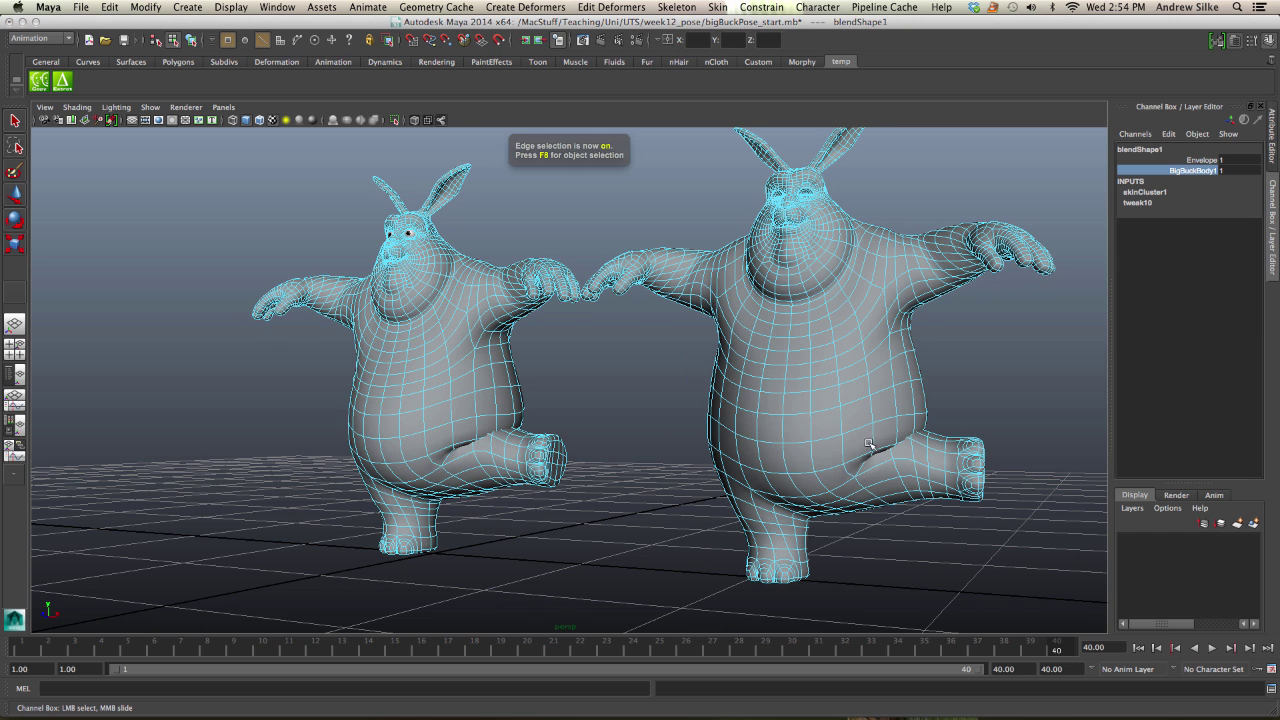
pyautogui.click(1006, 389)
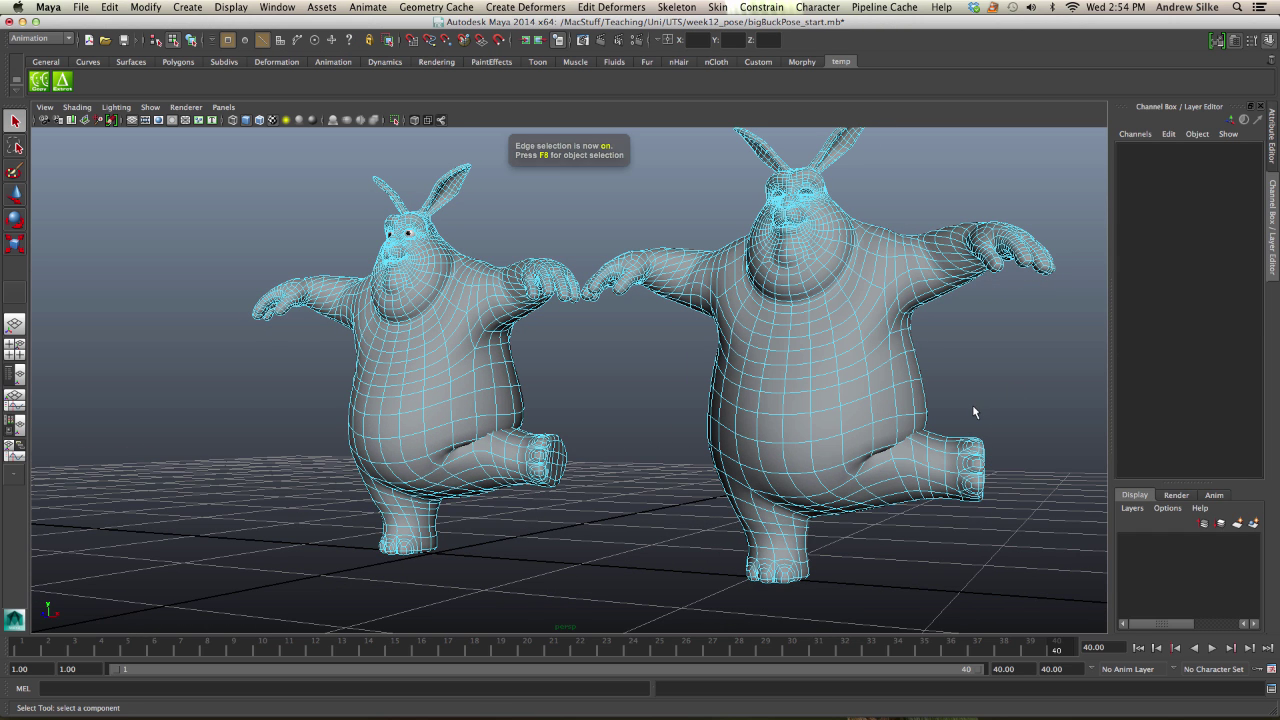
pyautogui.press('F9')
pyautogui.press('F8')
pyautogui.click(962, 396)
# Select the duplicate body and activate the Sculpt Geometry tool, resizing its brush to a radius of about 0.14
pyautogui.click(912, 391)
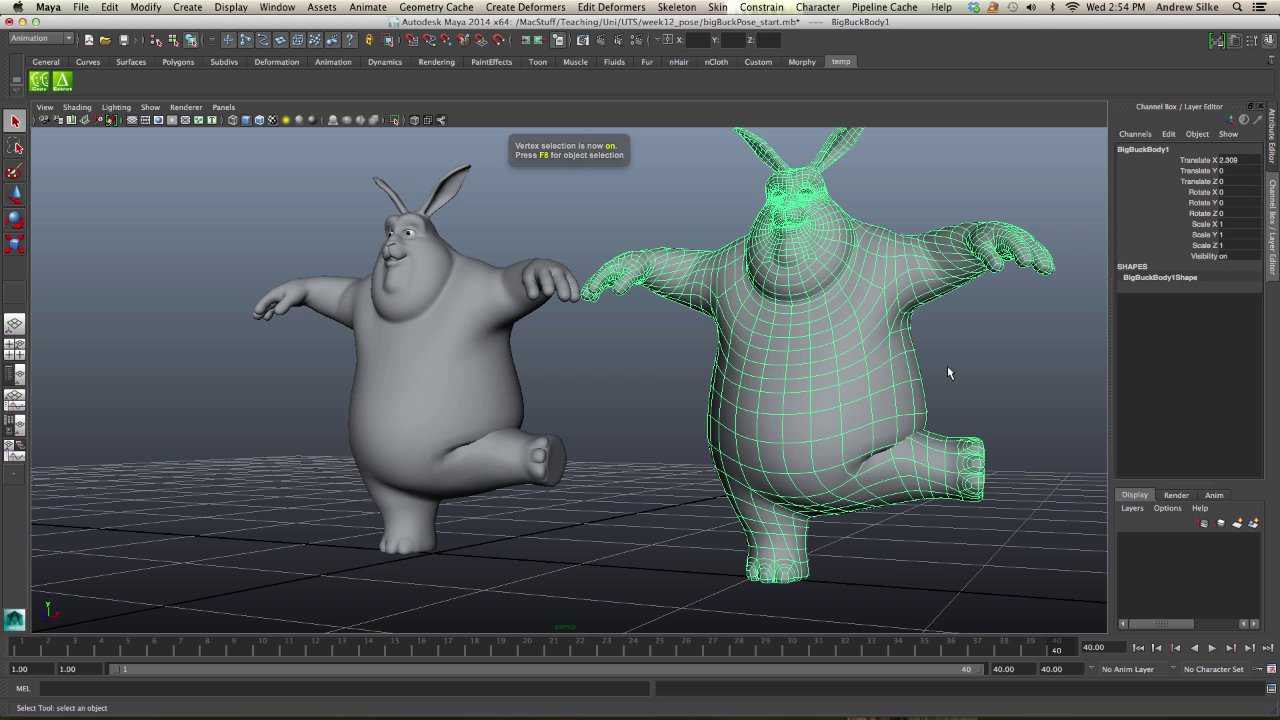
pyautogui.press('y')
pyautogui.moveTo(952, 367)
pyautogui.keyDown('alt'); pyautogui.mouseDown()
pyautogui.moveTo(903, 420)
pyautogui.moveTo(925, 435)
pyautogui.moveTo(846, 484)
pyautogui.moveTo(804, 488)
pyautogui.mouseUp(); pyautogui.keyUp('alt')
pyautogui.press('b')
pyautogui.moveTo(956, 475)
pyautogui.mouseDown()
pyautogui.moveTo(974, 464)
pyautogui.moveTo(941, 483)
pyautogui.mouseUp()
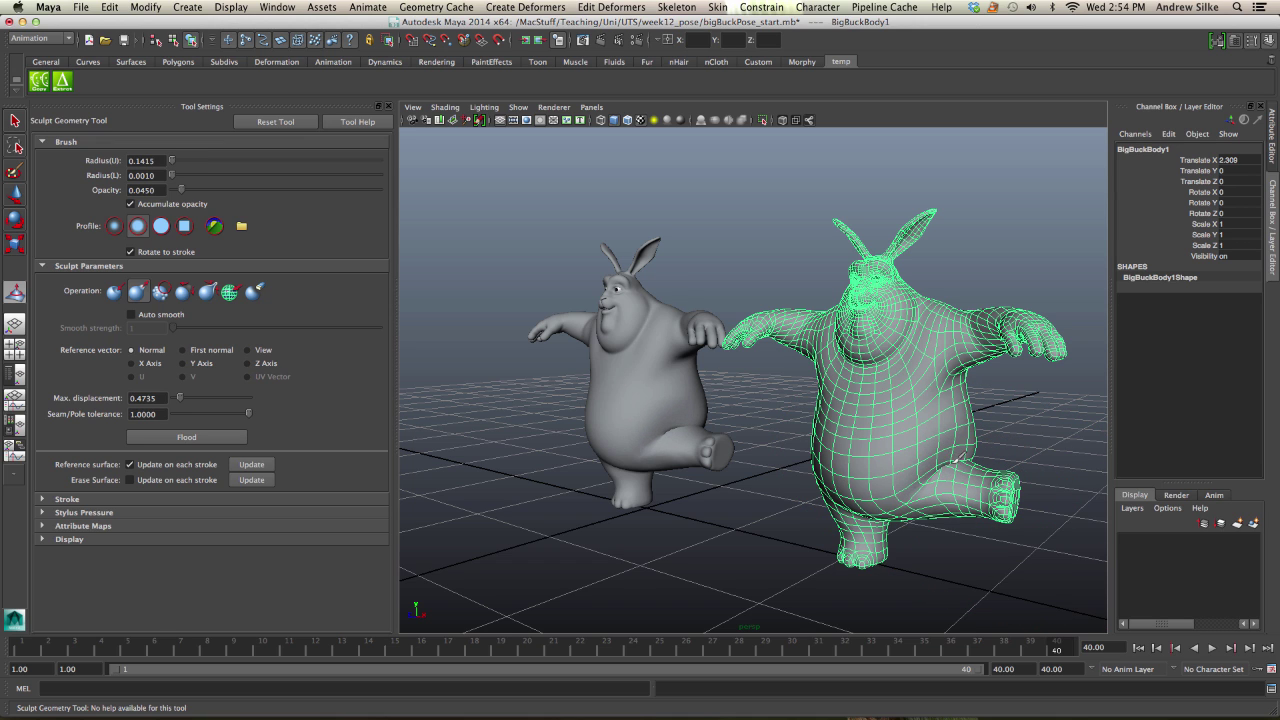
# Scrub from frame 40 to frame 1, leave the sculpting tool, and briefly play the animation to check the body's deformation
pyautogui.keyDown('alt'); pyautogui.moveTo(717, 432); pyautogui.dragTo(797, 426); pyautogui.keyUp('alt')
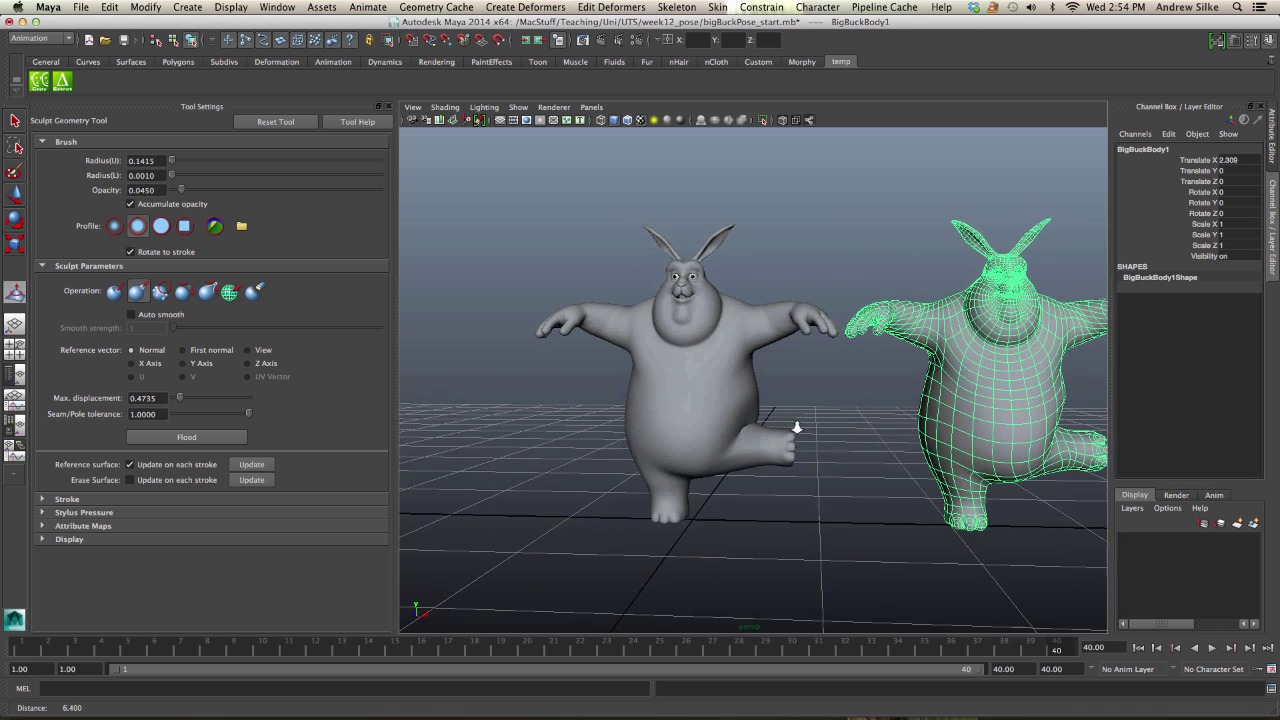
pyautogui.keyDown('alt'); pyautogui.moveTo(797, 426); pyautogui.dragTo(887, 424, button='right'); pyautogui.keyUp('alt')
pyautogui.keyDown('alt'); pyautogui.moveTo(733, 415); pyautogui.dragTo(768, 465); pyautogui.keyUp('alt')
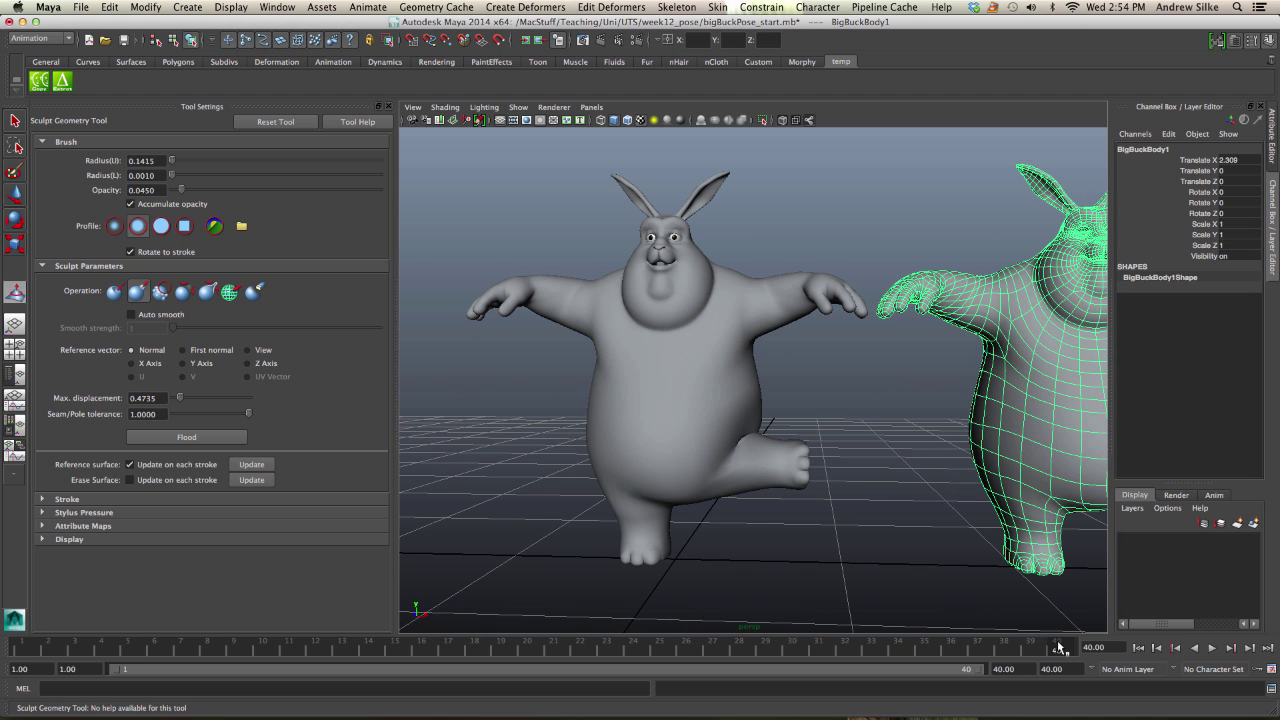
pyautogui.moveTo(1040, 651); pyautogui.dragTo(15, 648)
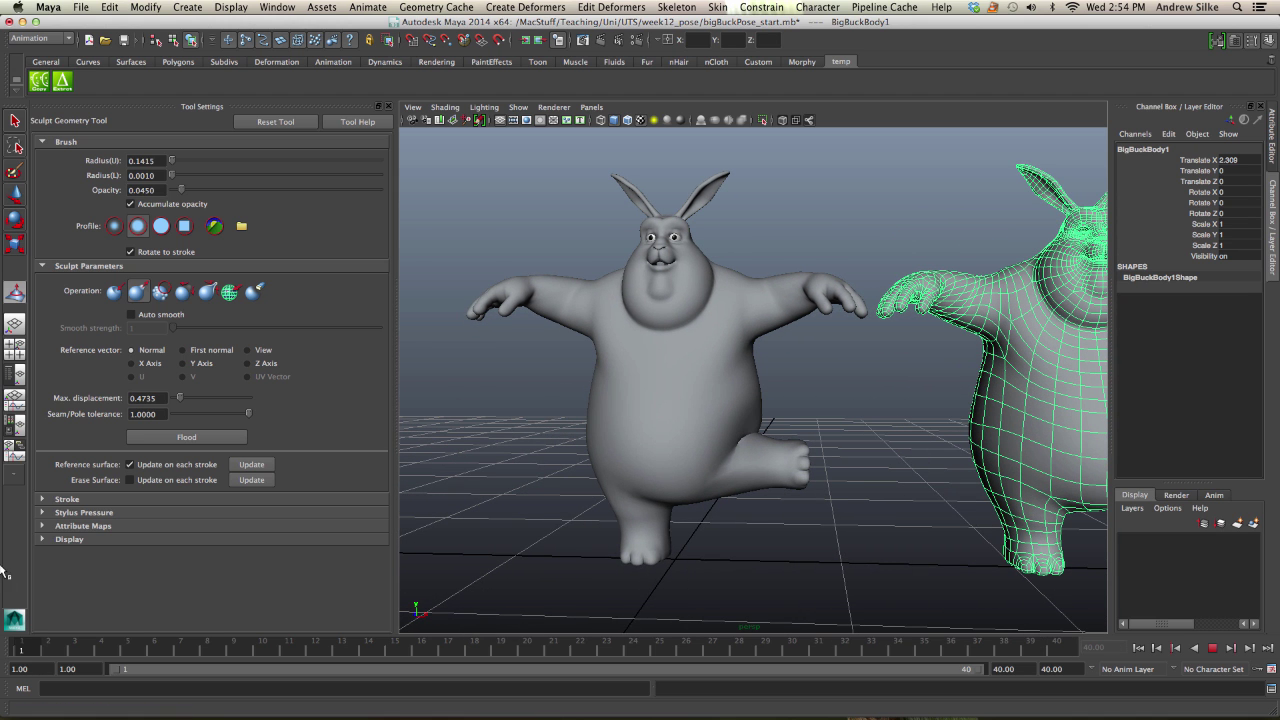
pyautogui.keyDown('alt'); pyautogui.moveTo(881, 413); pyautogui.dragTo(782, 395, button='right'); pyautogui.keyUp('alt')
pyautogui.press('q')
pyautogui.click(782, 395)
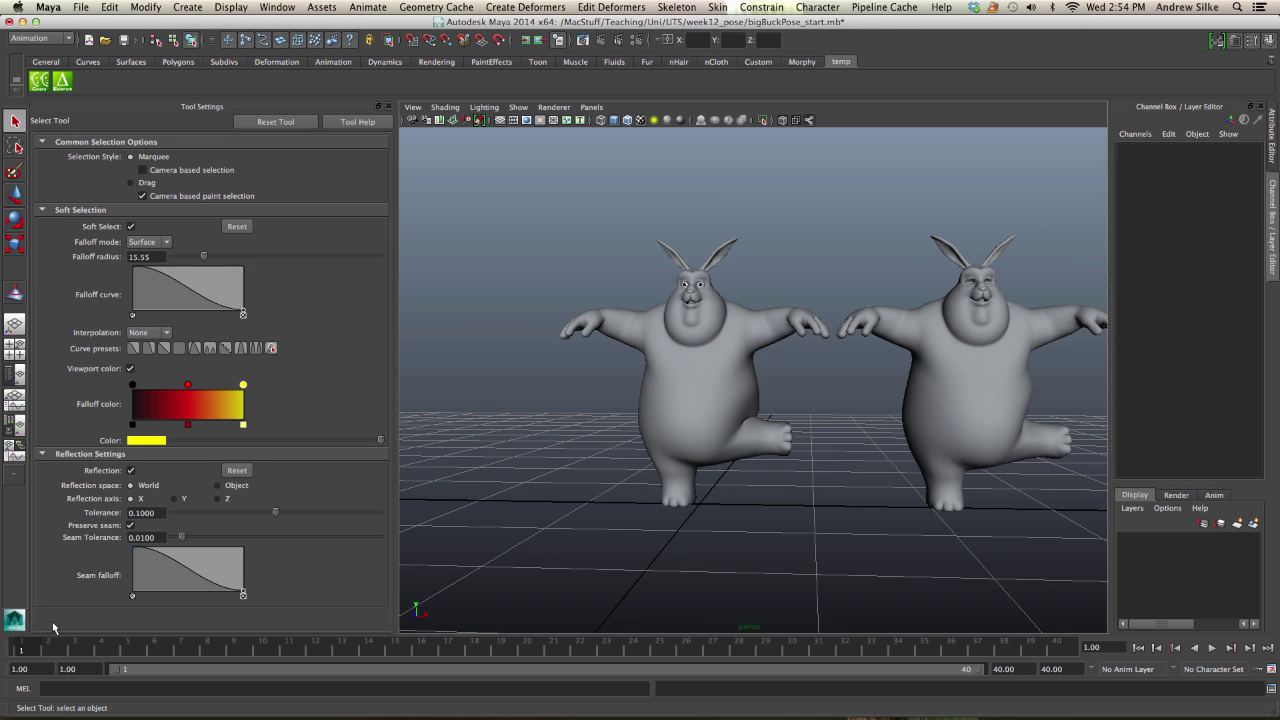
pyautogui.hotkey('alt', 'v')
pyautogui.hotkey('alt', 'v')
# Select the original body, show its channels, and expand its blendShape1 input
pyautogui.click(862, 384)
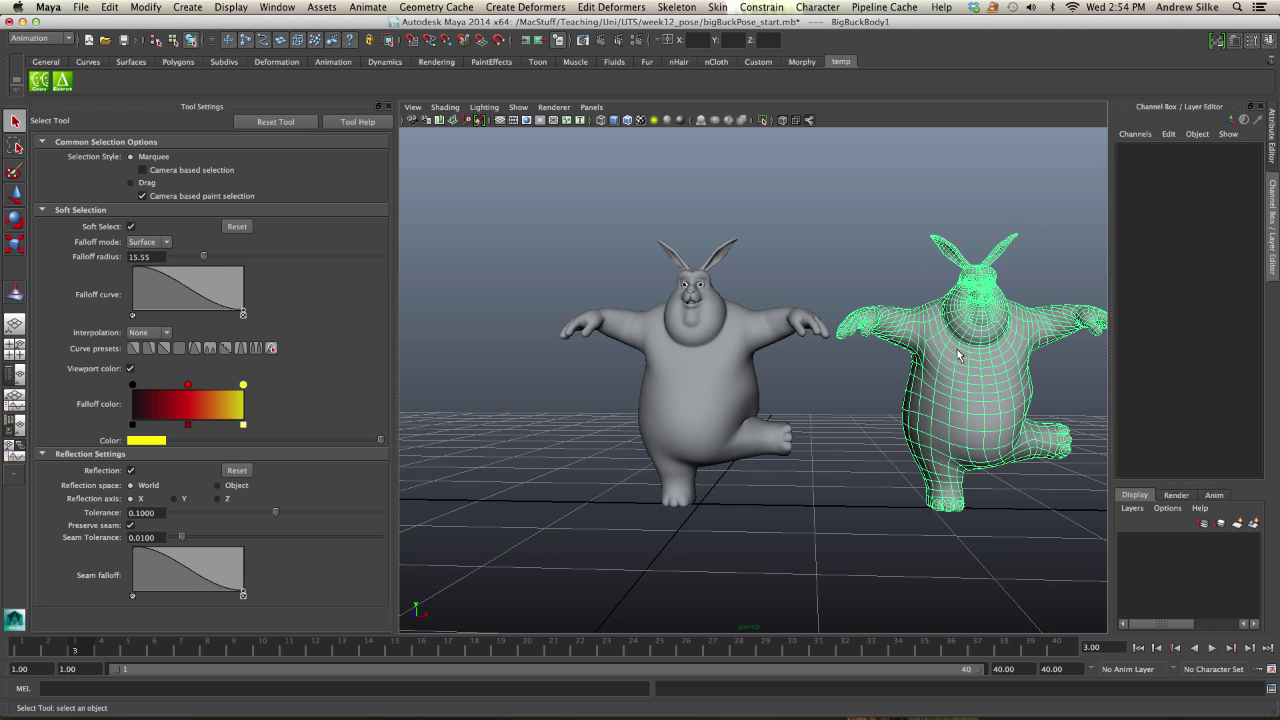
pyautogui.keyDown('alt'); pyautogui.moveTo(862, 384); pyautogui.dragTo(1040, 362, button='right'); pyautogui.keyUp('alt')
pyautogui.hotkey('ctrl', 'a')
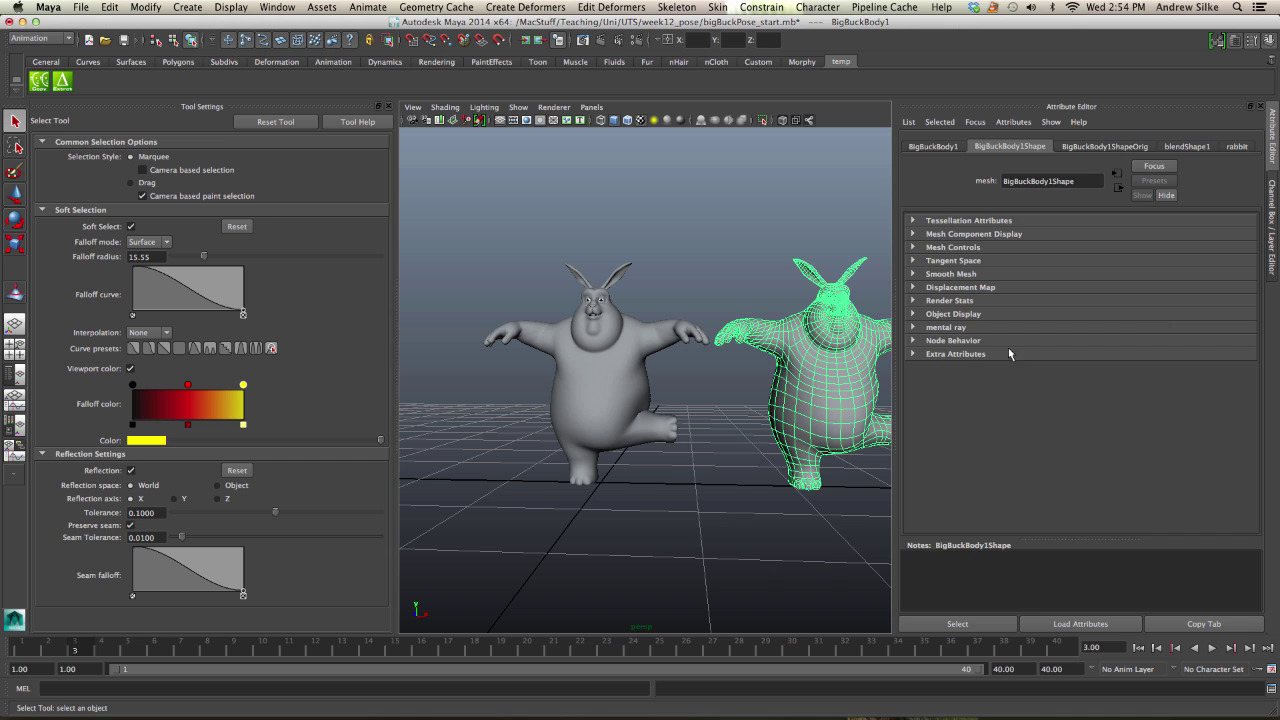
pyautogui.click(641, 313)
pyautogui.hotkey('ctrl', 'a')
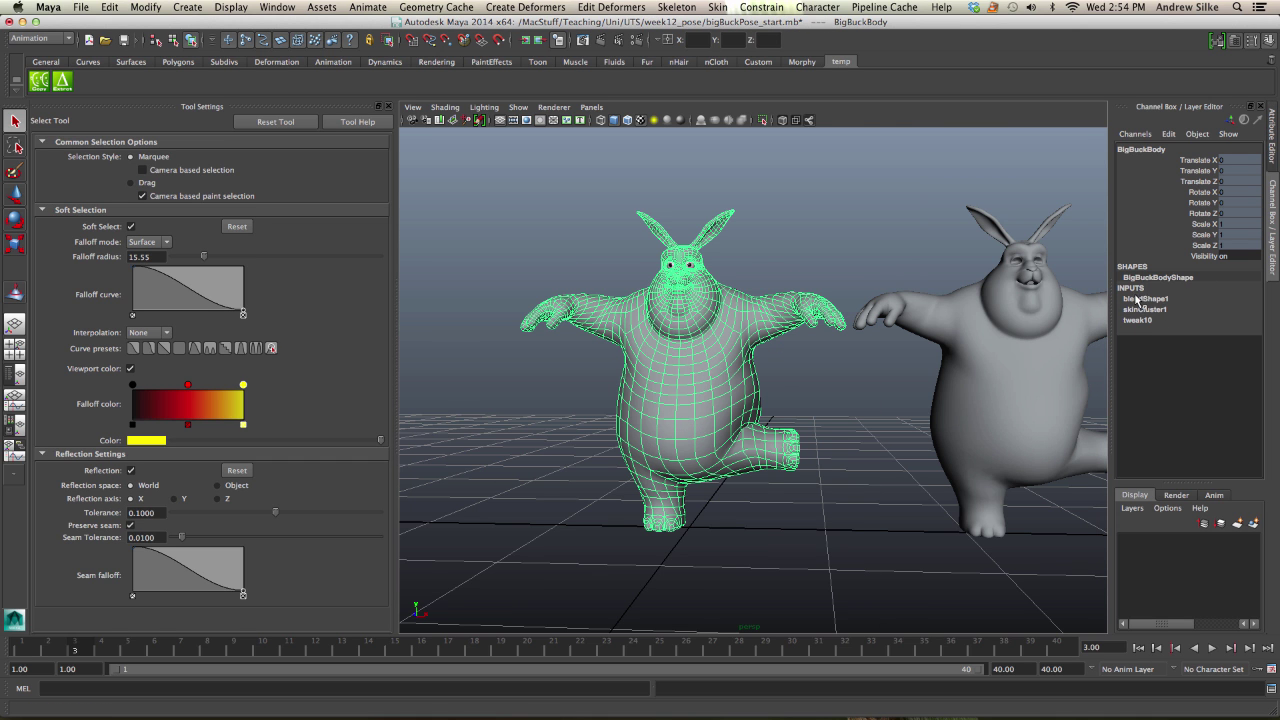
pyautogui.press('a')
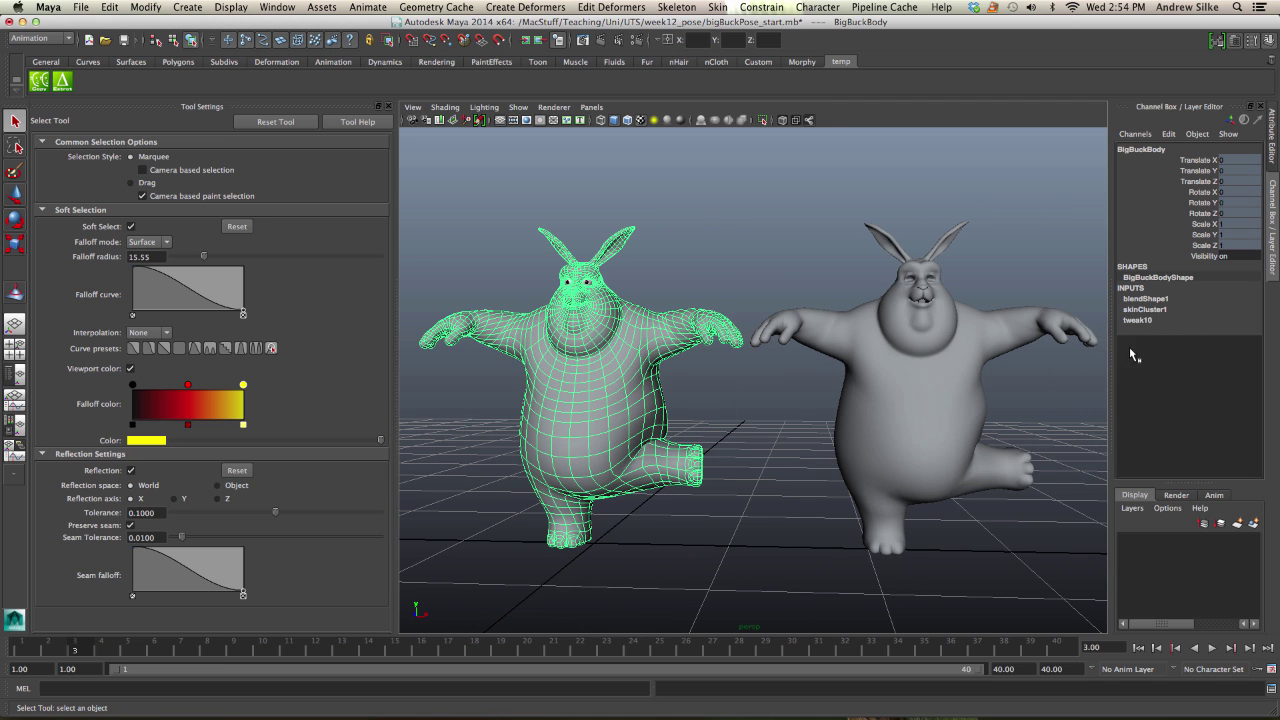
pyautogui.click(1150, 299)
# Play the animation from frame 1 while varying the BigBuckBody1 weight, ending with the weight at 1
pyautogui.click(21, 648)
pyautogui.hotkey('alt', 'v')
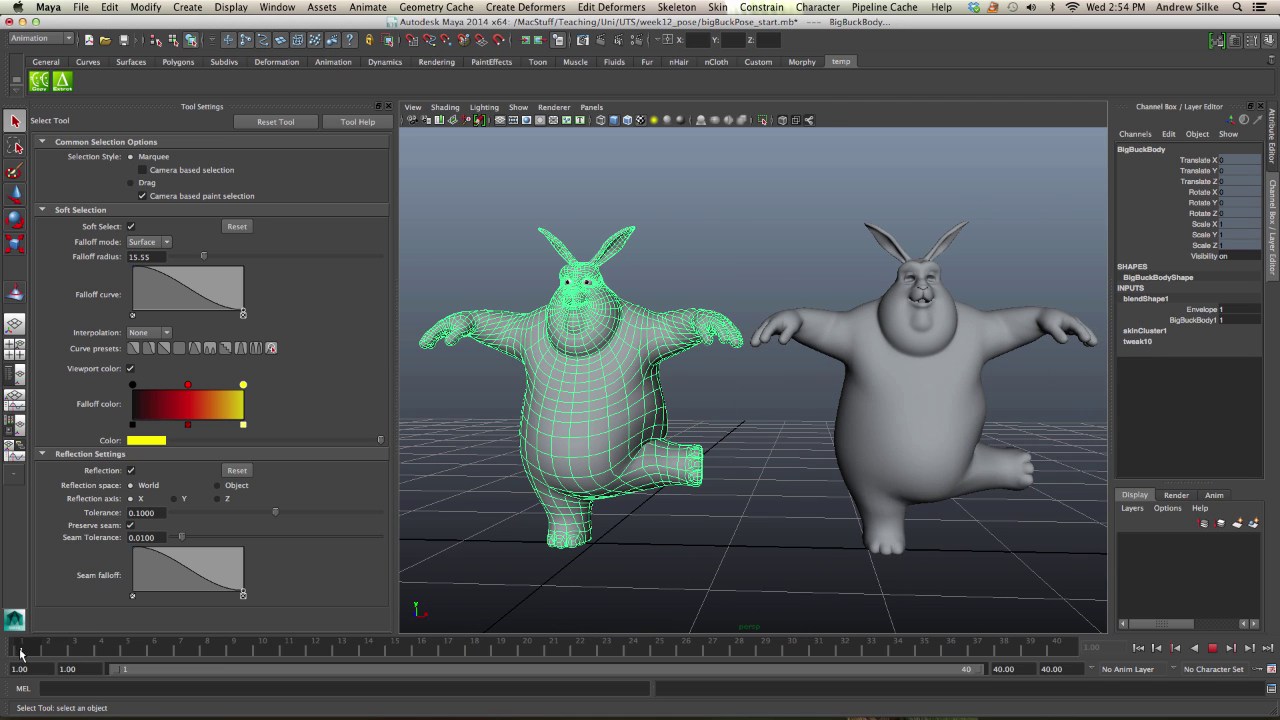
pyautogui.click(1175, 320)
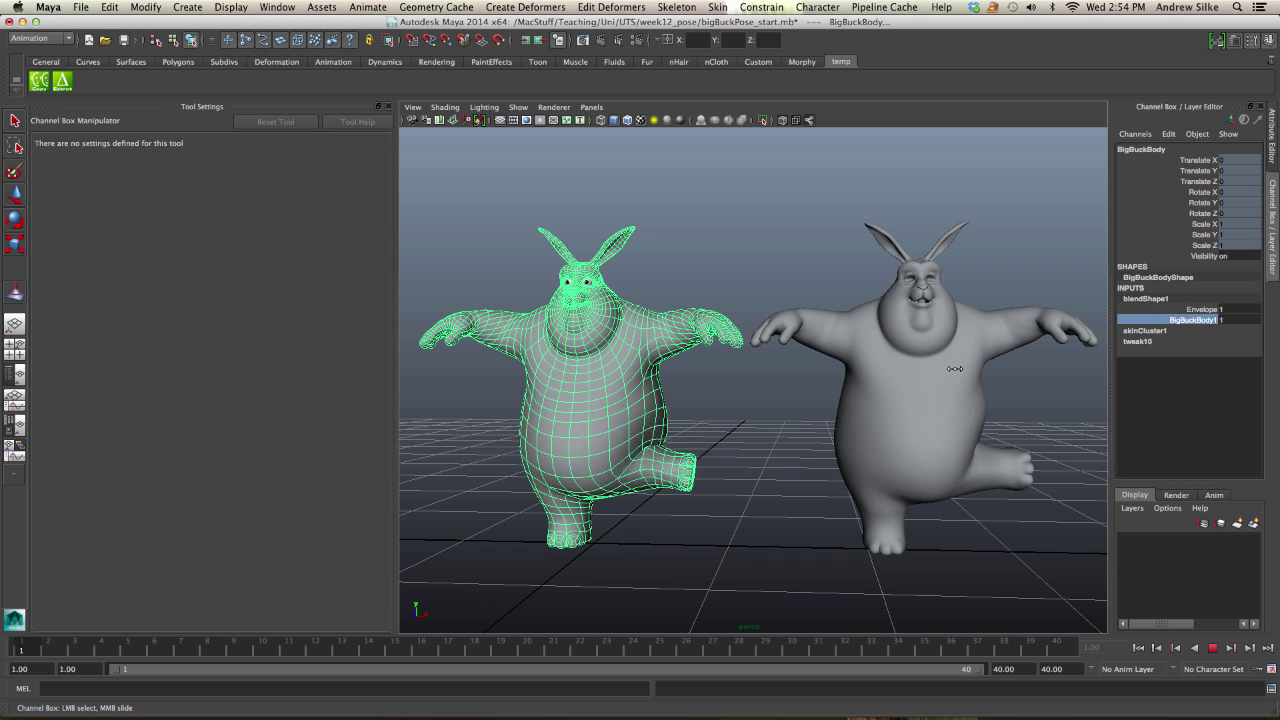
pyautogui.moveTo(803, 414)
pyautogui.mouseDown(button='middle')
pyautogui.moveTo(600, 460)
pyautogui.moveTo(792, 426)
pyautogui.mouseUp(button='middle')
pyautogui.scroll(-3, 598, 461)
pyautogui.moveTo(792, 426); pyautogui.dragTo(851, 426, button='middle')
pyautogui.keyDown('alt'); pyautogui.moveTo(738, 436); pyautogui.dragTo(748, 437); pyautogui.keyUp('alt')
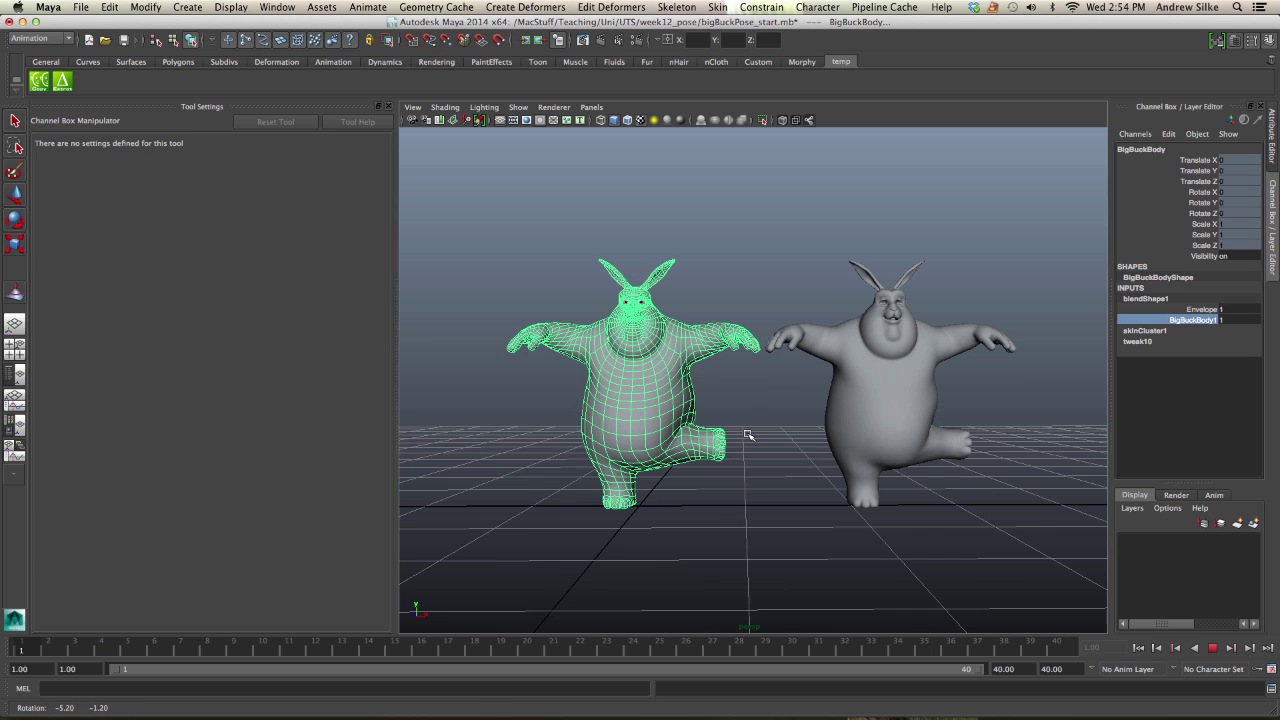
pyautogui.keyDown('alt'); pyautogui.moveTo(754, 434); pyautogui.dragTo(830, 423, button='right'); pyautogui.keyUp('alt')
pyautogui.keyDown('alt'); pyautogui.moveTo(830, 423); pyautogui.dragTo(875, 403, button='middle'); pyautogui.keyUp('alt')
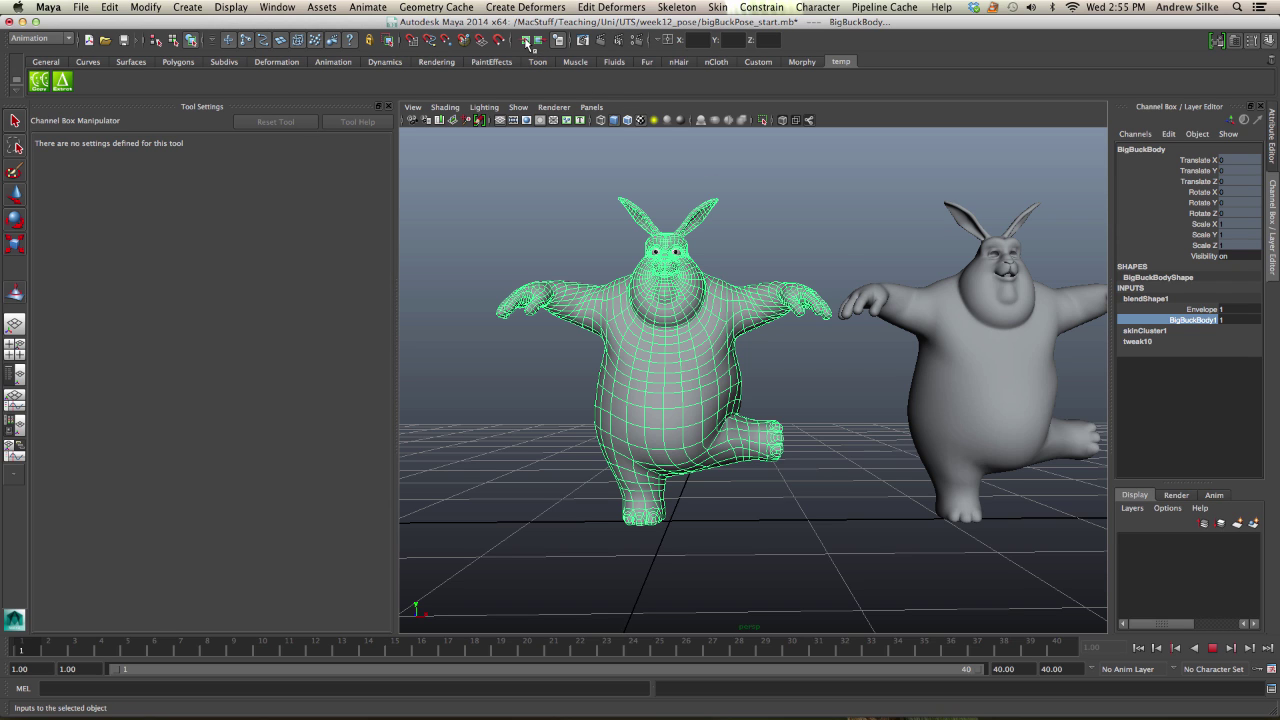
# Reorder the original body's input operations so Blend Shape (blendShape1) sits below Skin Cluster (skinCluster1), and close the list
pyautogui.click(526, 45)
pyautogui.click(548, 127)
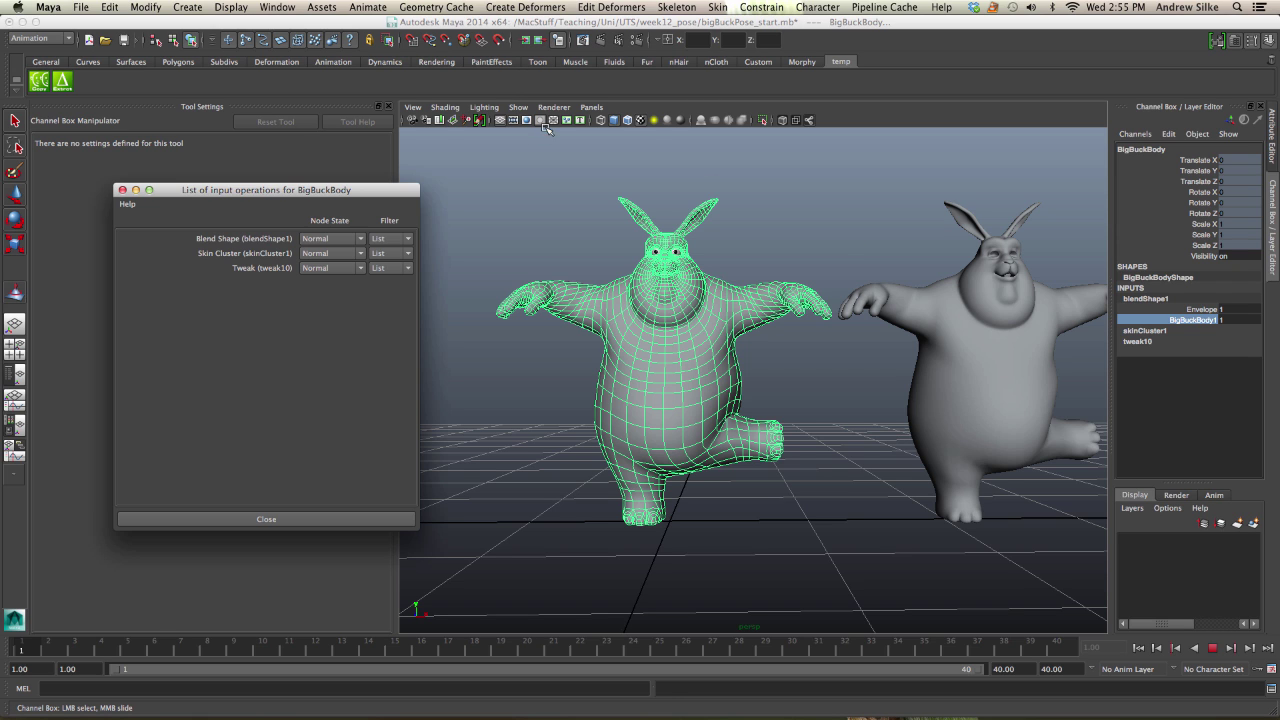
pyautogui.moveTo(252, 236); pyautogui.dragTo(252, 258, button='middle')
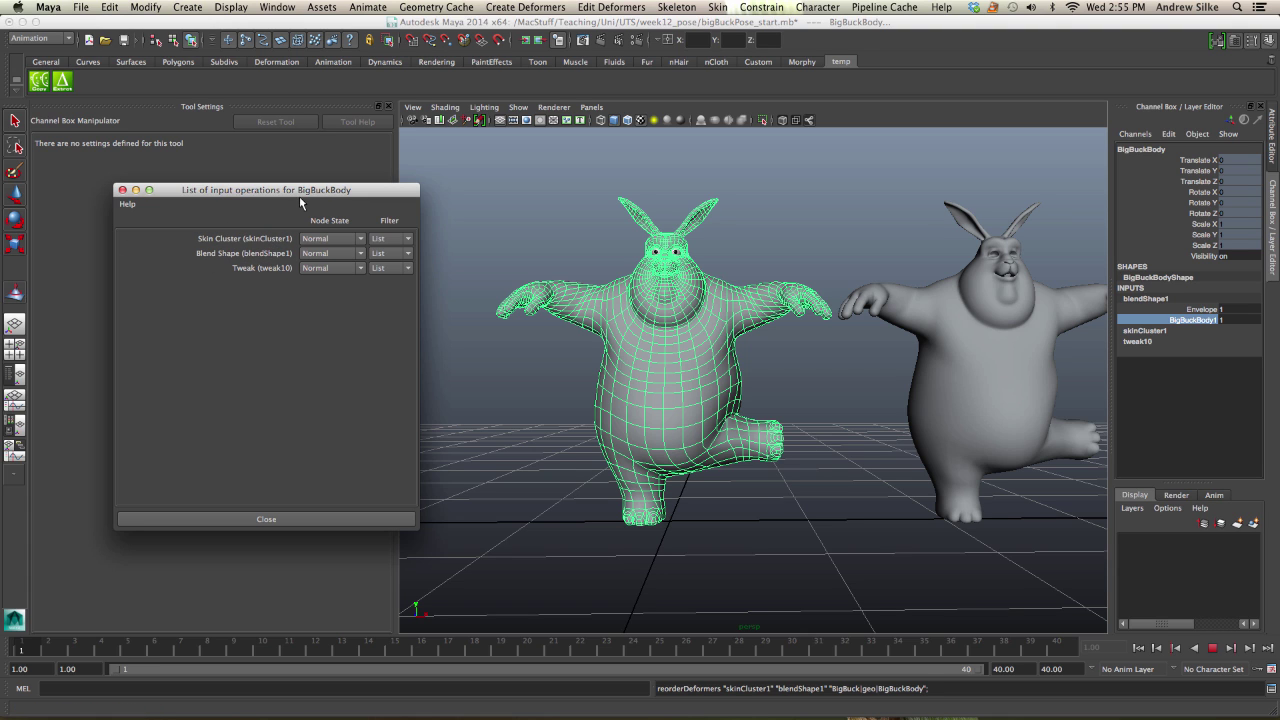
pyautogui.moveTo(299, 190); pyautogui.dragTo(376, 169)
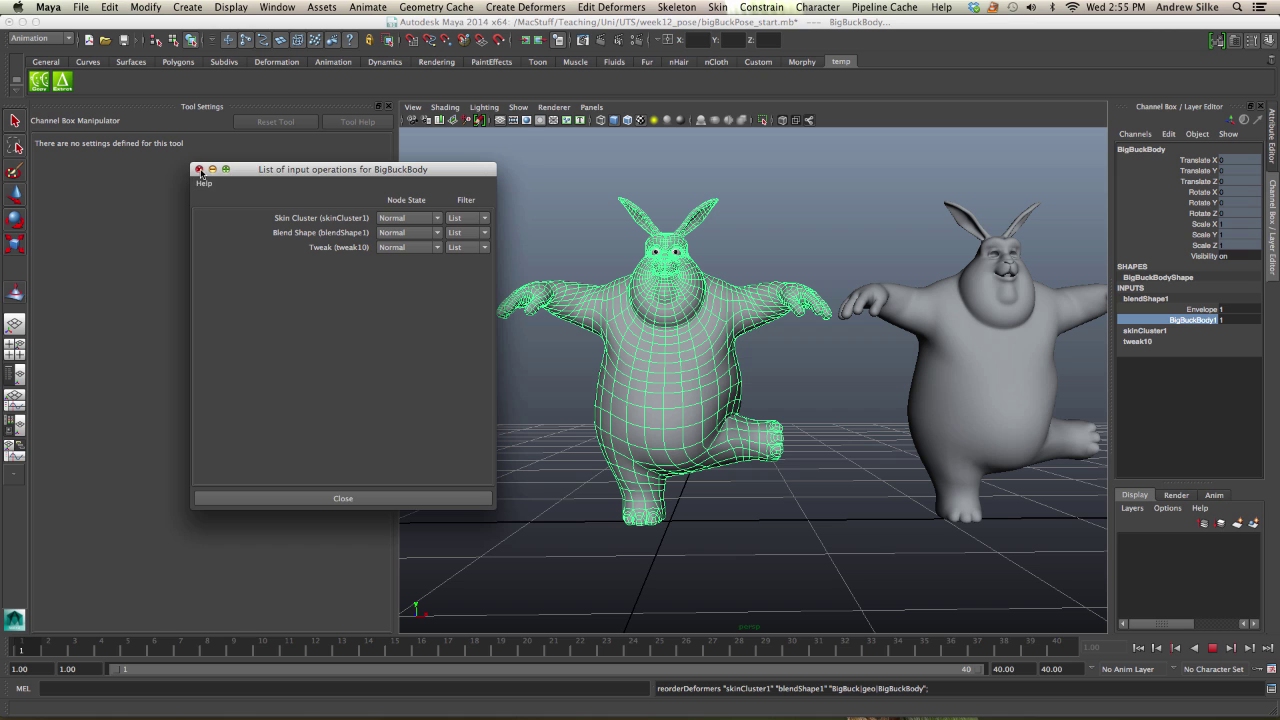
pyautogui.click(199, 169)
# Reselect the original body to examine the deformer order among its inputs, then deselect it
pyautogui.click(749, 181)
pyautogui.press('q')
pyautogui.click(744, 285)
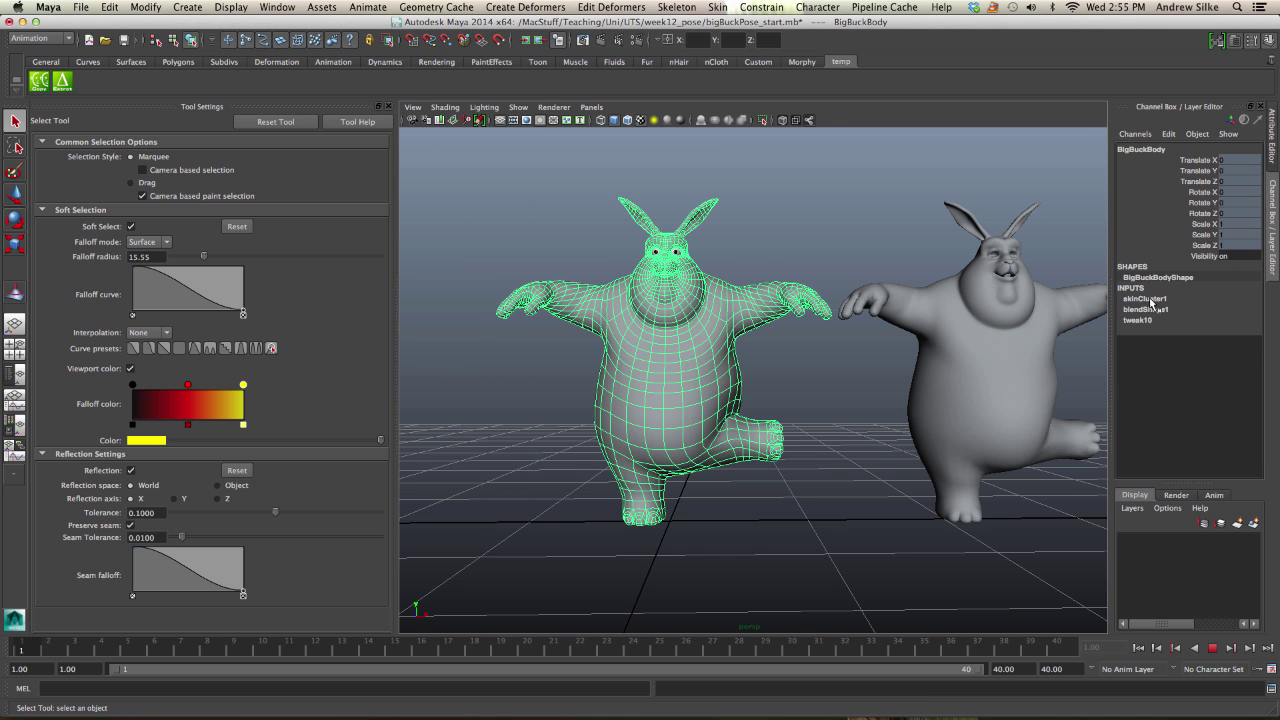
pyautogui.keyDown('alt'); pyautogui.moveTo(884, 340); pyautogui.dragTo(835, 350, button='middle'); pyautogui.keyUp('alt')
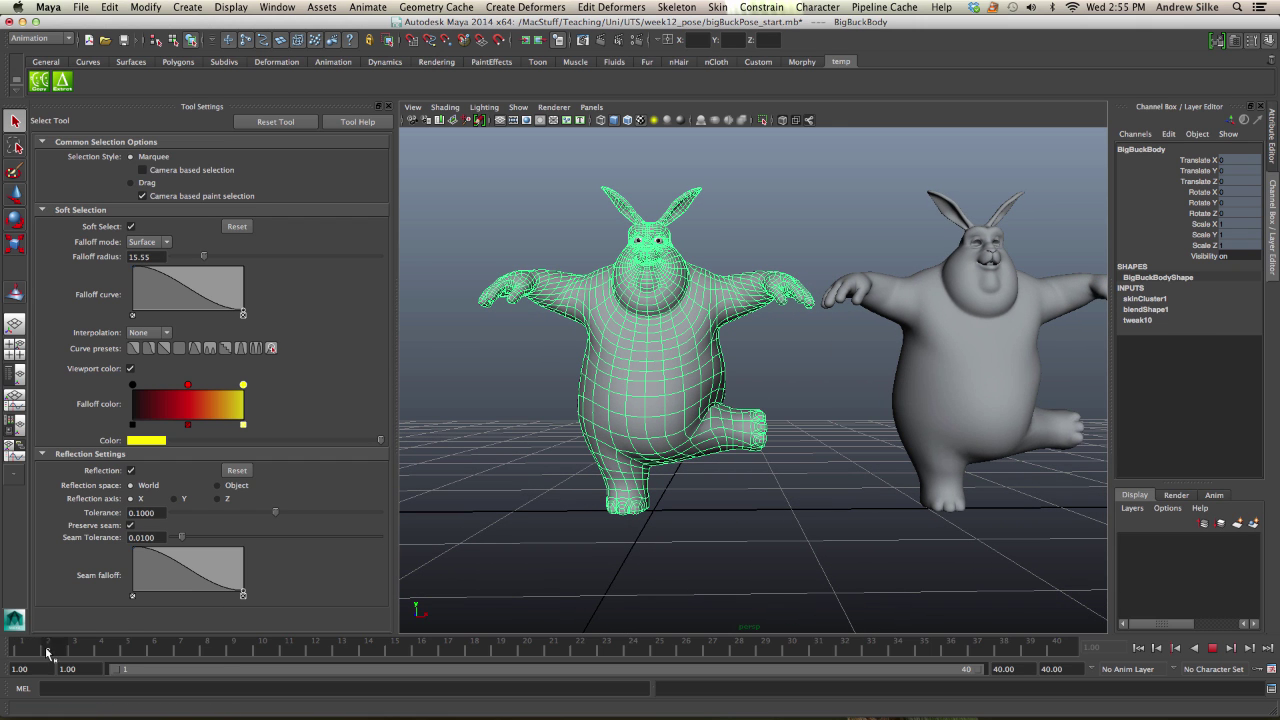
pyautogui.click(820, 387)
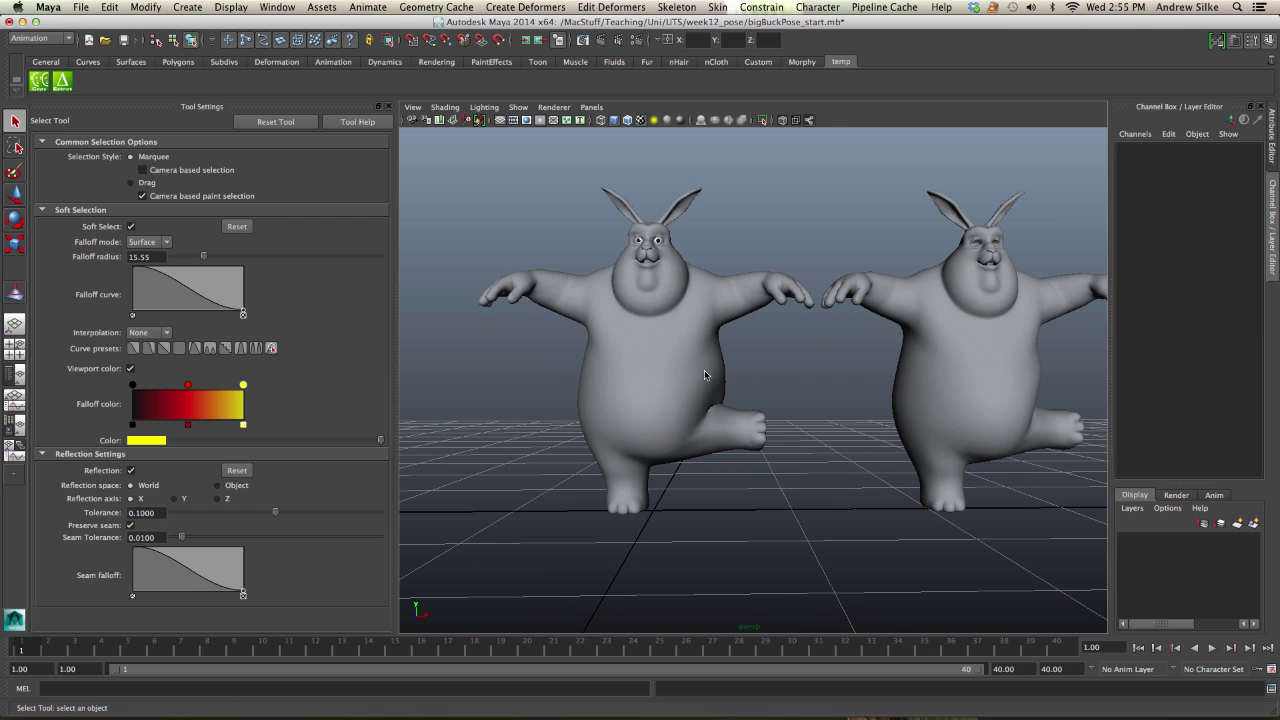
# Set the original body's BigBuckBody1 blend shape weight to 0 and scrub the animation to frame 40
pyautogui.click(704, 370)
pyautogui.click(1168, 300)
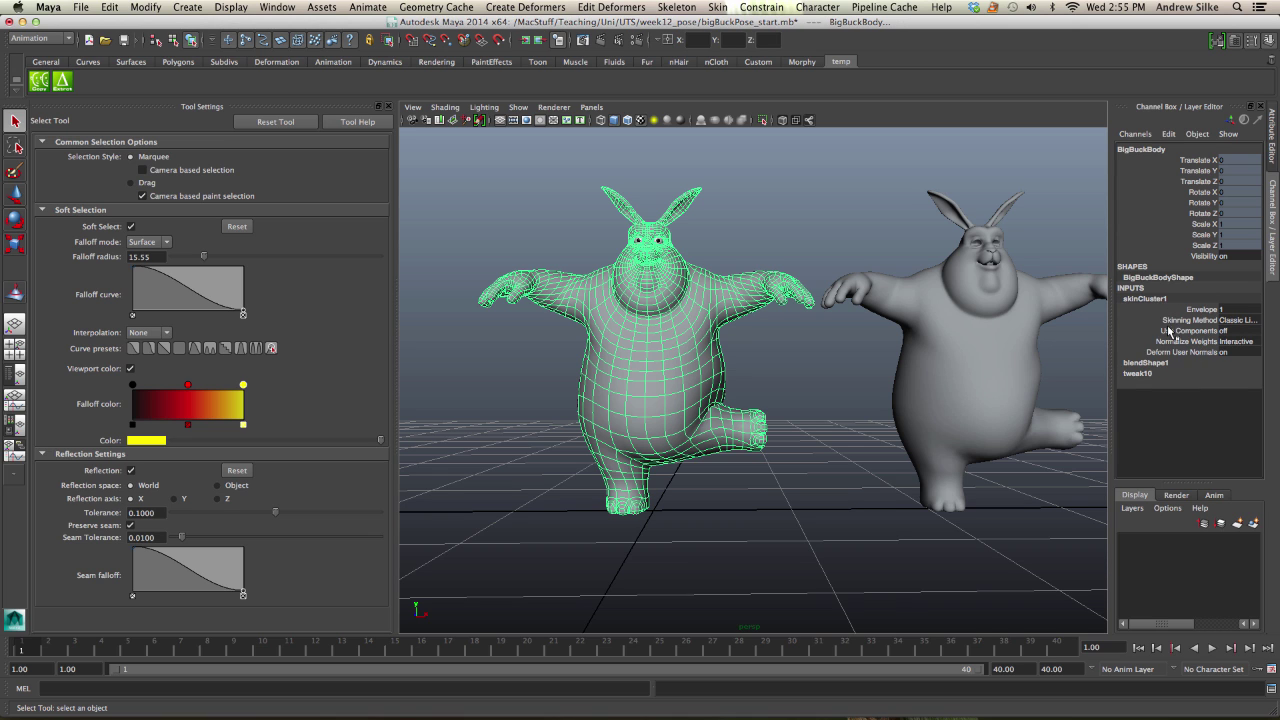
pyautogui.click(1150, 362)
pyautogui.click(1153, 332)
pyautogui.moveTo(928, 306); pyautogui.dragTo(717, 335, button='middle')
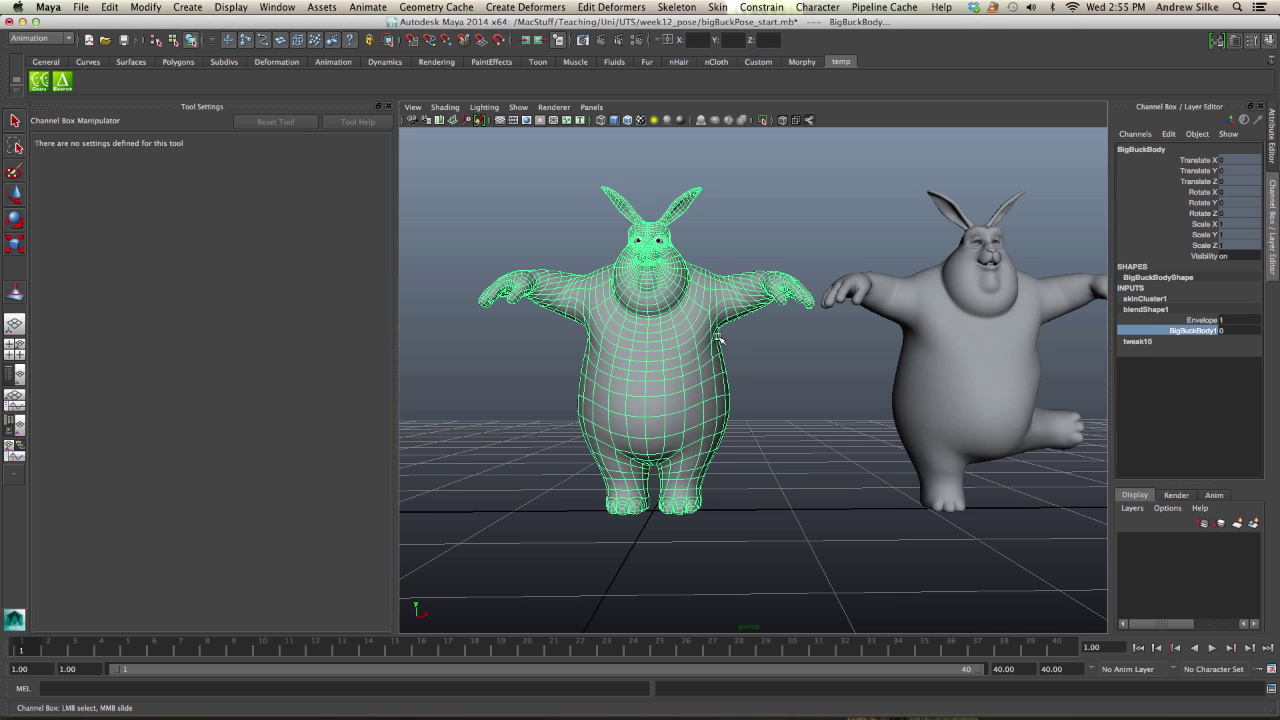
pyautogui.moveTo(31, 650); pyautogui.dragTo(1060, 645)
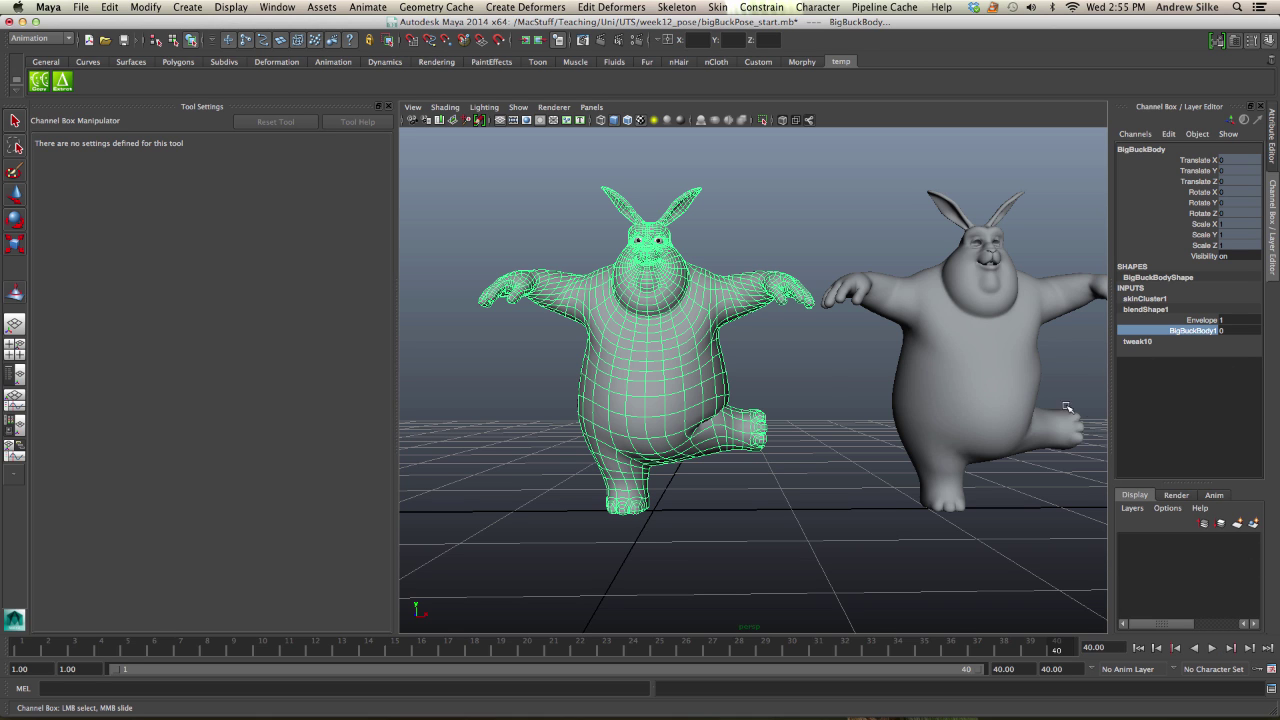
# Set the BigBuckBody1 weight to 1, play and scrub the animation, and inspect the raised leg at frame 40
pyautogui.moveTo(825, 377); pyautogui.dragTo(787, 386, button='middle')
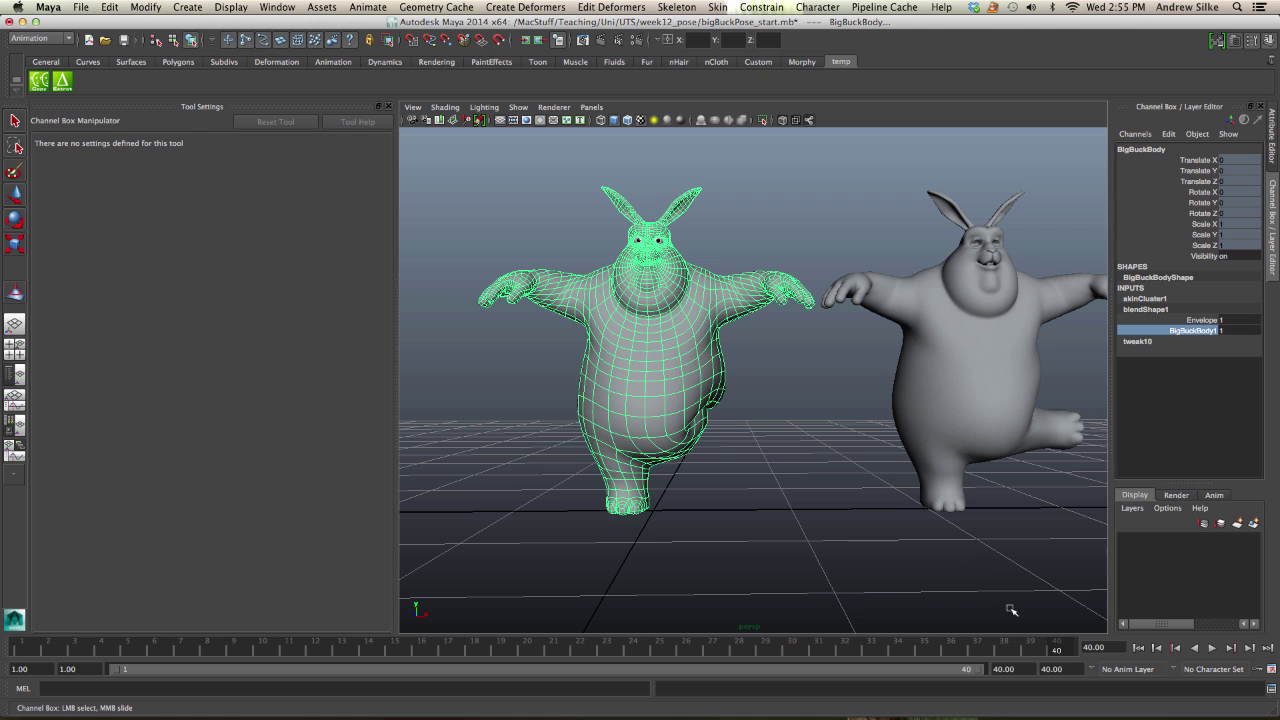
pyautogui.hotkey('alt', 'v')
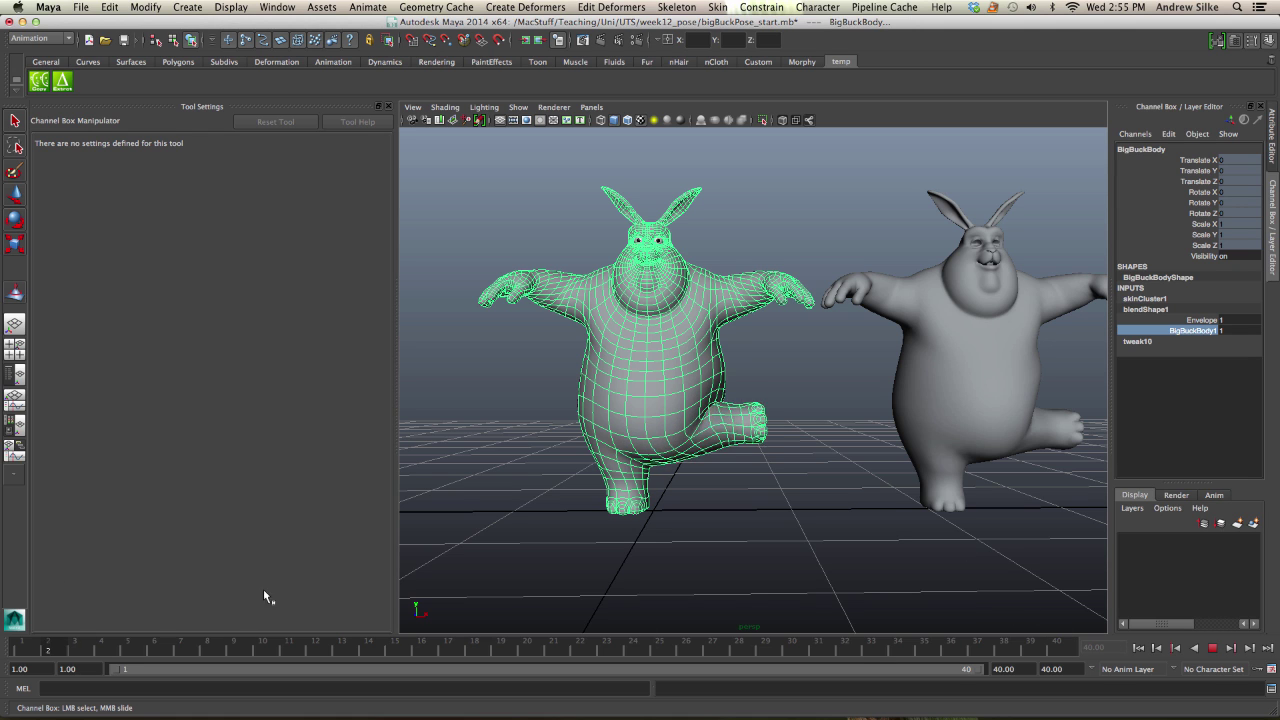
pyautogui.hotkey('alt', 'v')
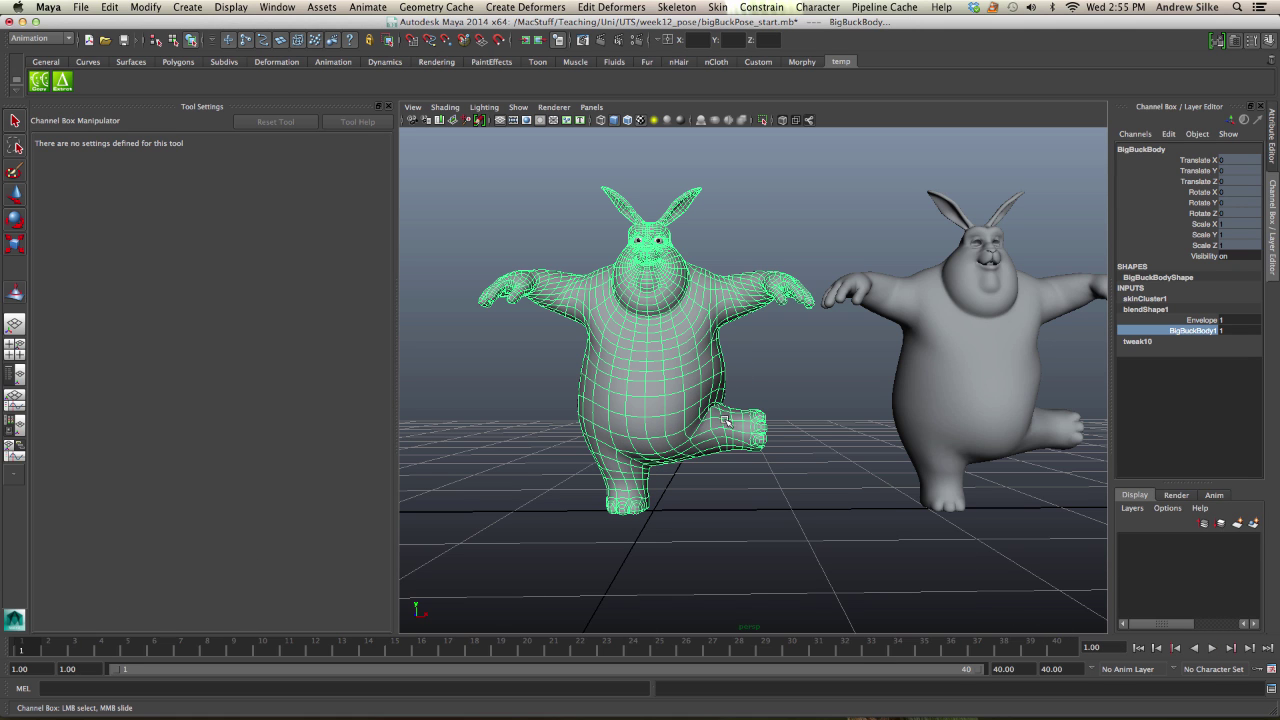
pyautogui.moveTo(98, 641); pyautogui.dragTo(1173, 652)
pyautogui.press('q')
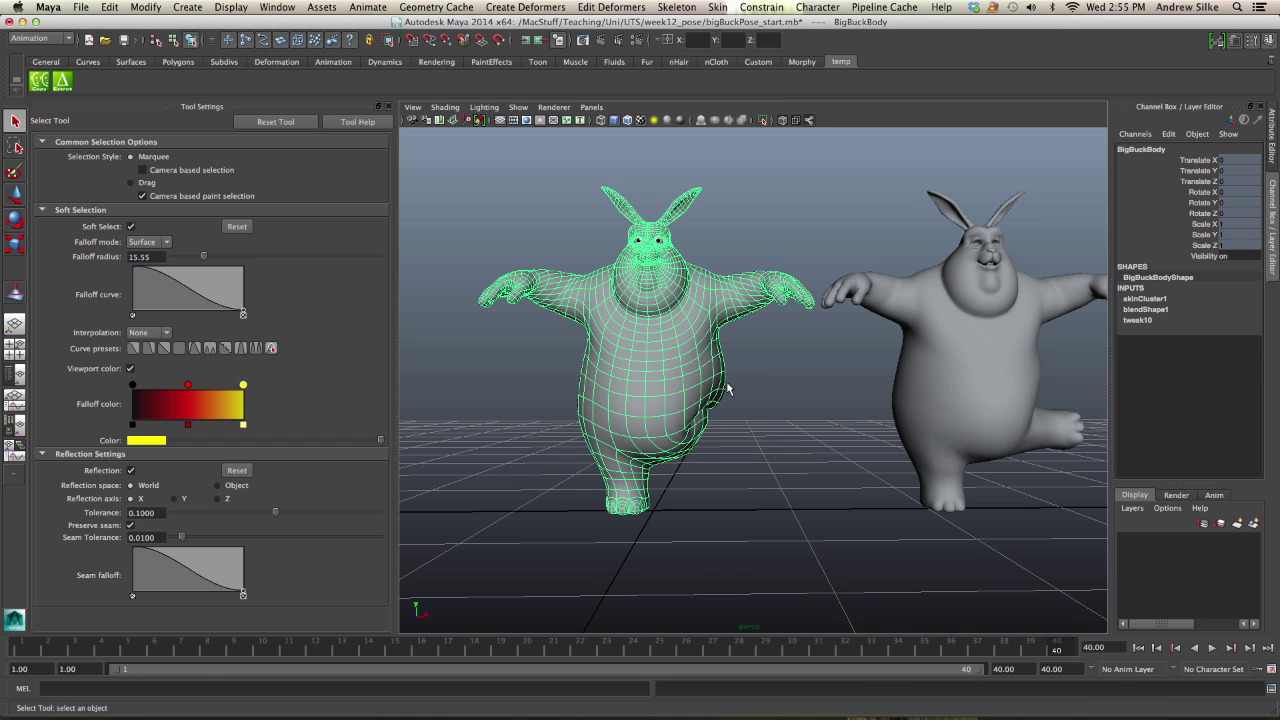
pyautogui.keyDown('alt'); pyautogui.moveTo(1028, 426); pyautogui.dragTo(984, 443); pyautogui.keyUp('alt')
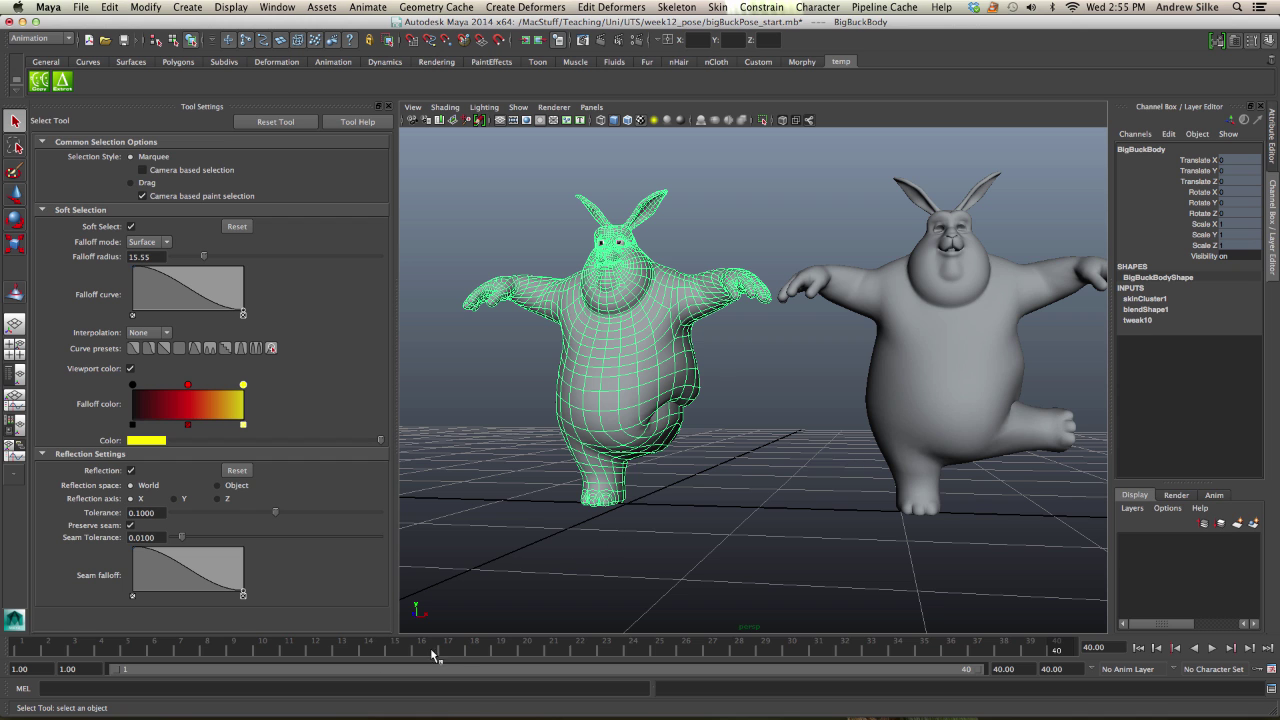
# Return the animation to frame 1 and select the original body's blendShape1 node
pyautogui.moveTo(458, 651); pyautogui.dragTo(26, 641)
pyautogui.keyDown('alt'); pyautogui.moveTo(759, 441); pyautogui.dragTo(780, 446); pyautogui.keyUp('alt')
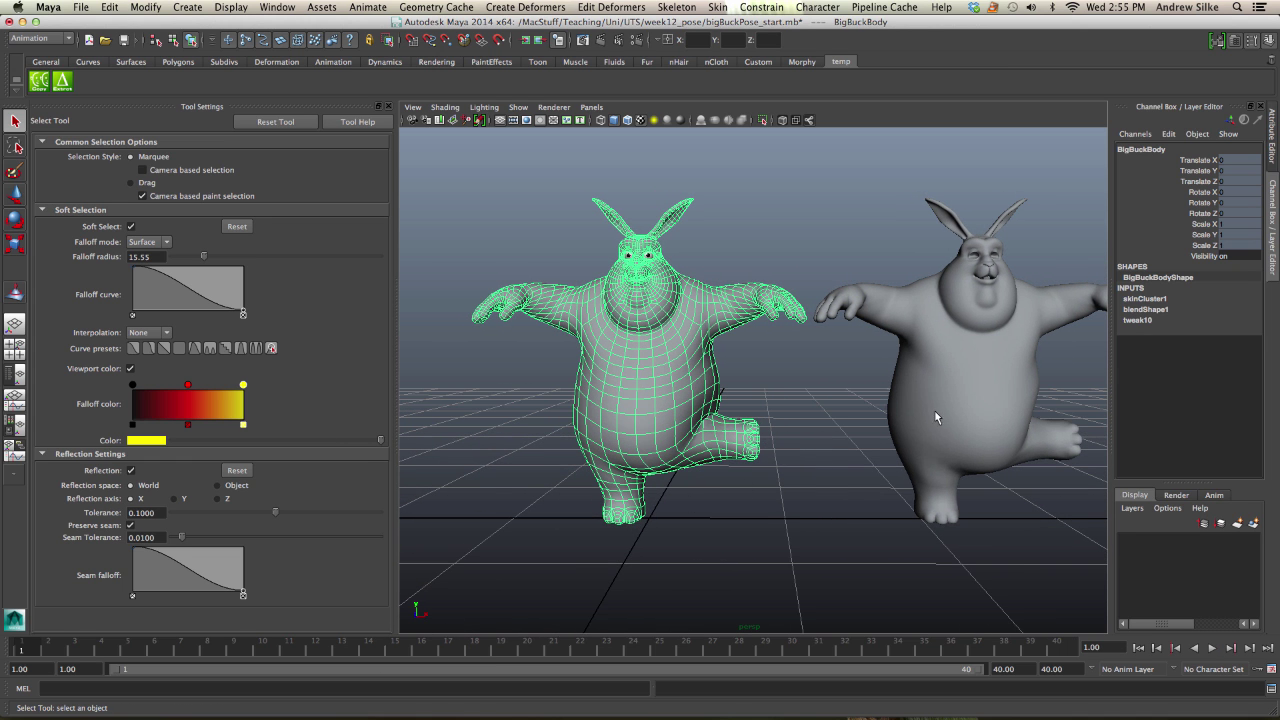
pyautogui.click(1145, 309)
pyautogui.click(1170, 134)
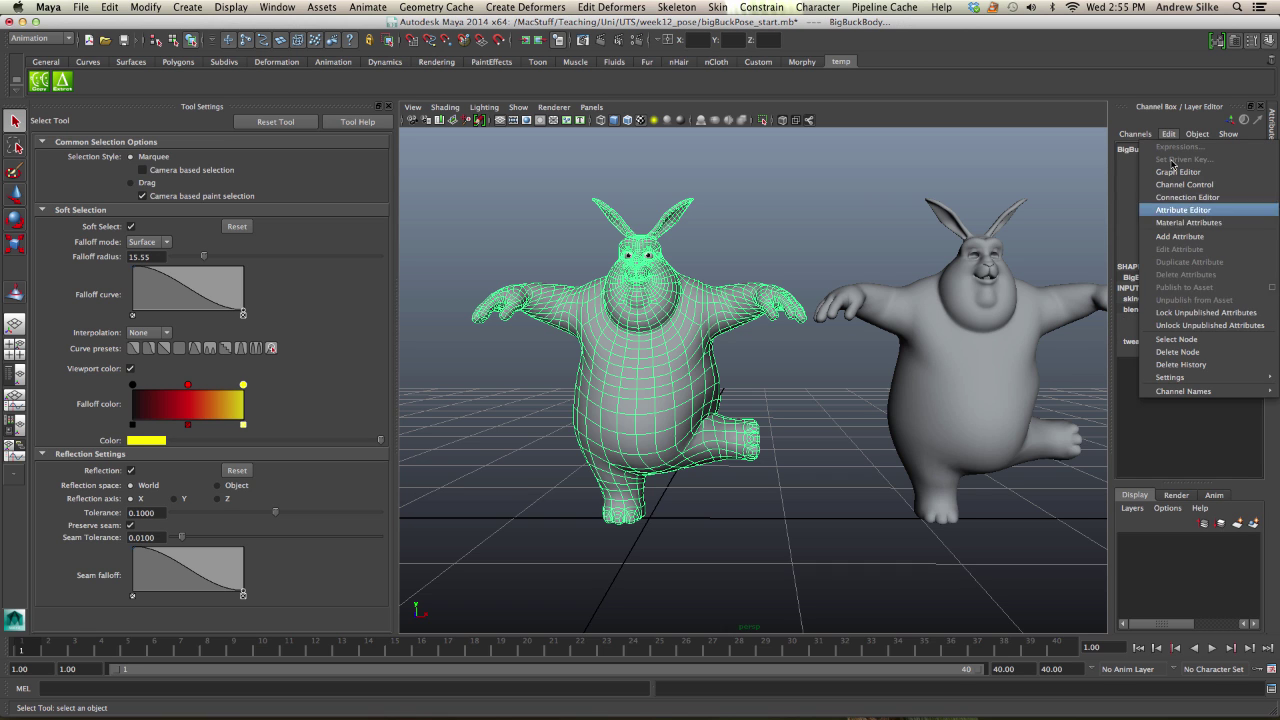
pyautogui.click(1177, 339)
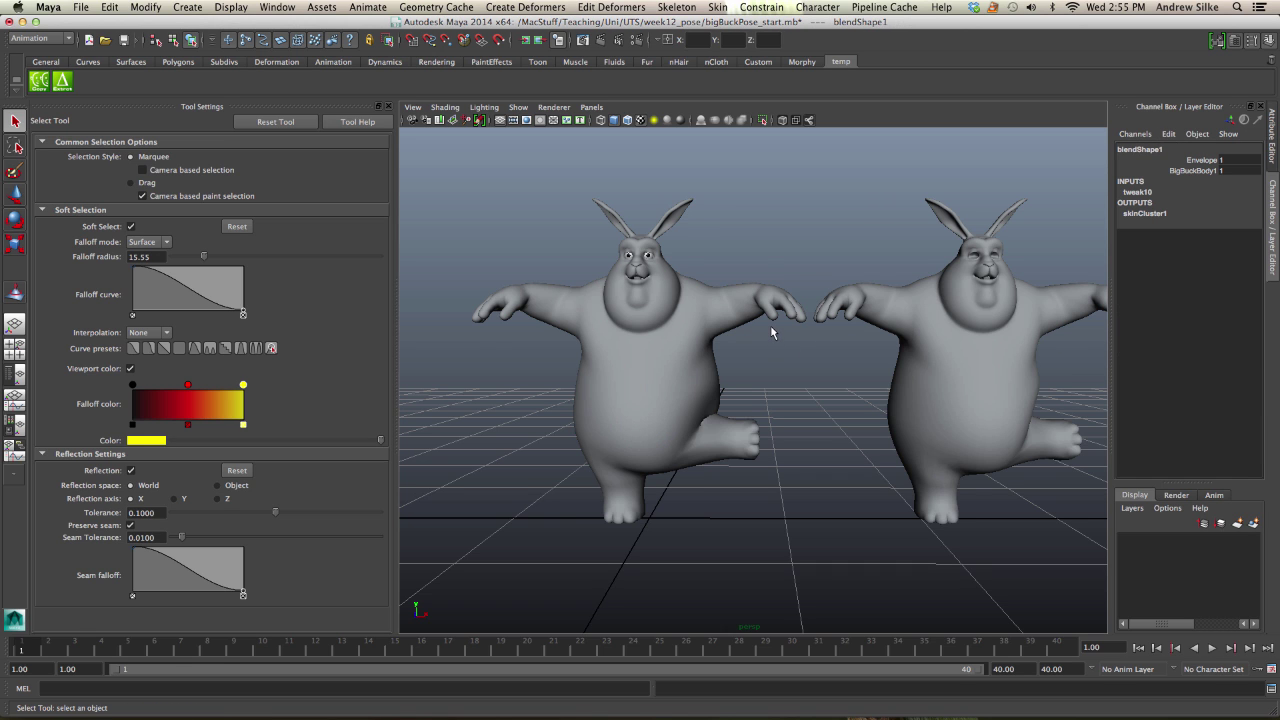
pyautogui.keyDown('alt'); pyautogui.moveTo(770, 325); pyautogui.dragTo(941, 337); pyautogui.keyUp('alt')
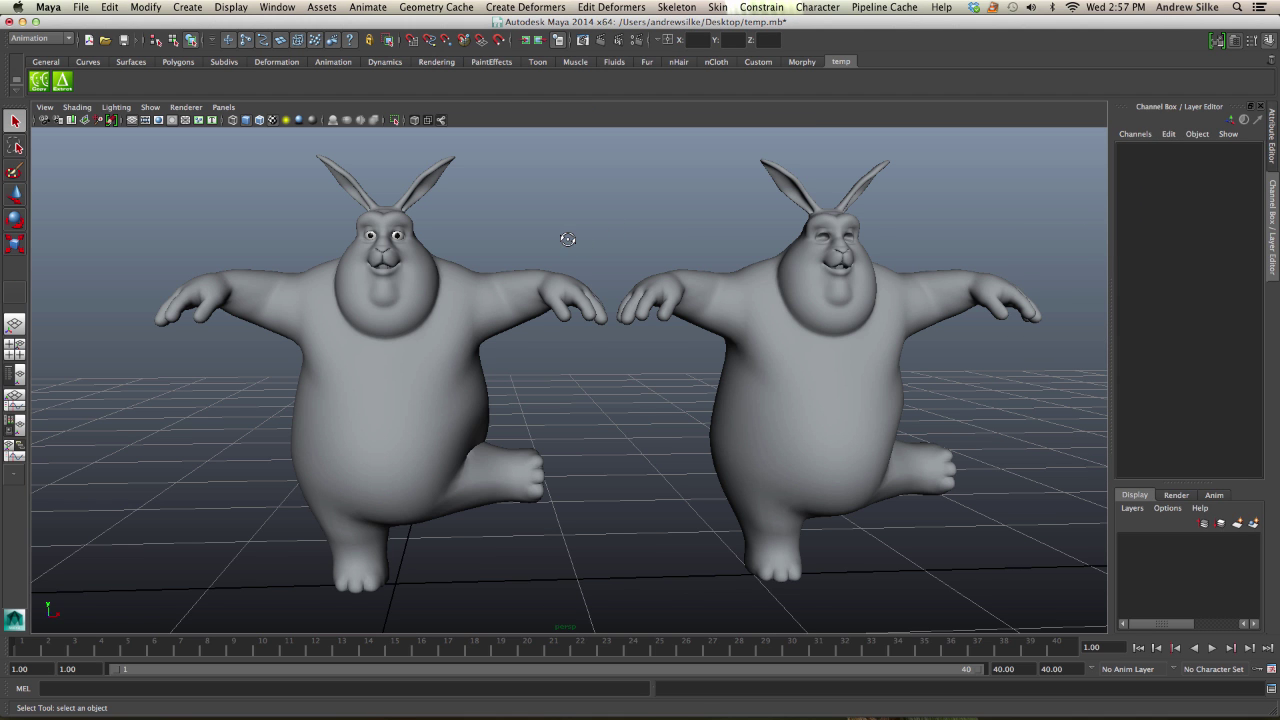
# Delete the blendShape1 node from the original body's inputs
pyautogui.keyDown('alt'); pyautogui.moveTo(564, 237); pyautogui.dragTo(523, 286); pyautogui.keyUp('alt')
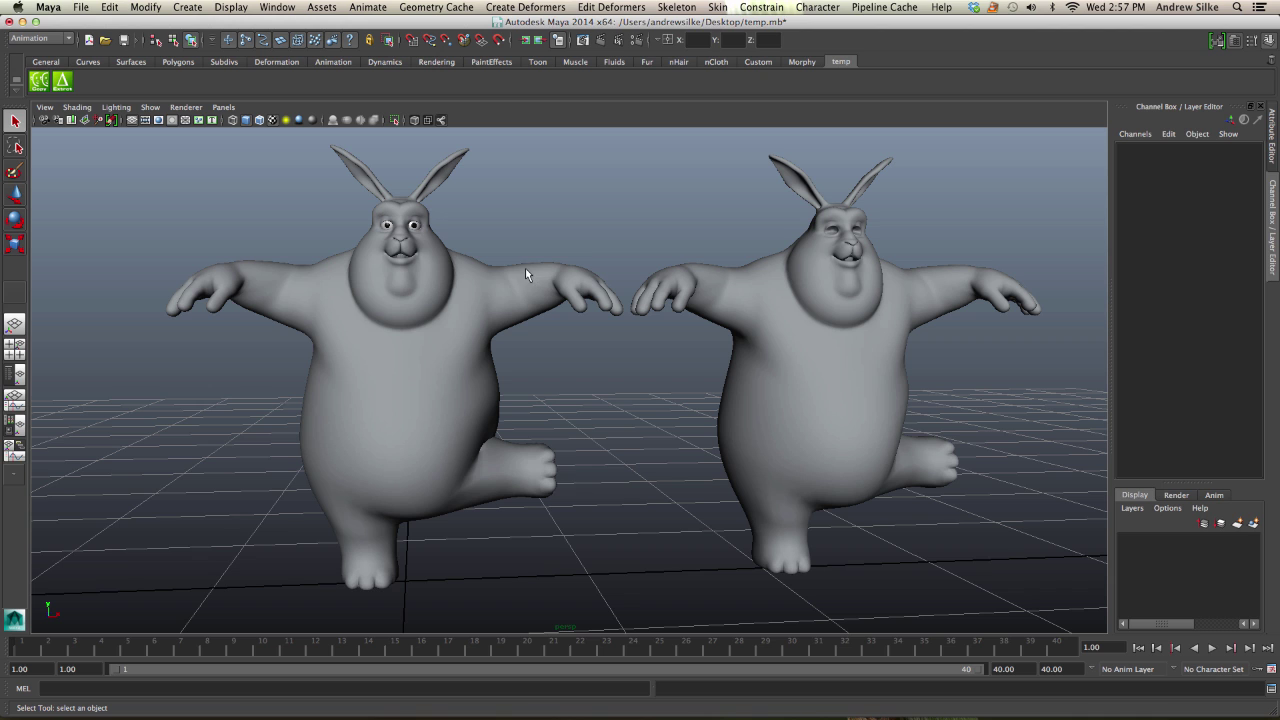
pyautogui.click(493, 280)
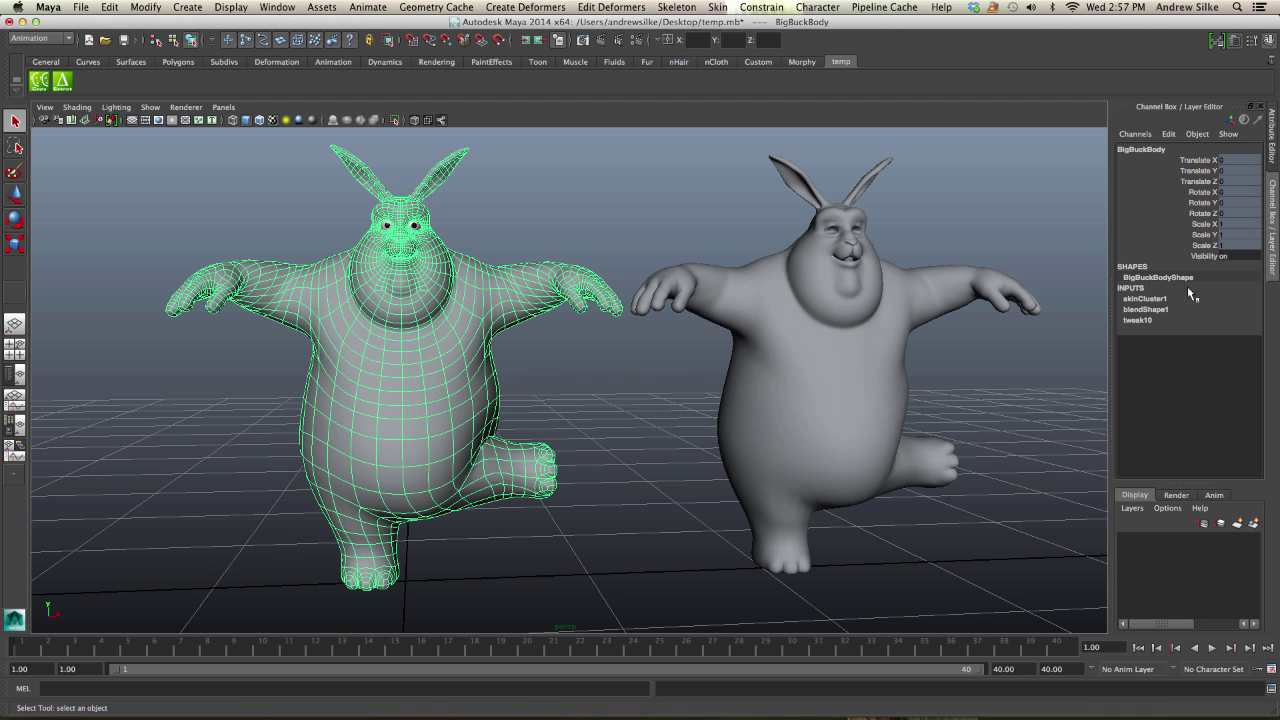
pyautogui.click(1145, 309)
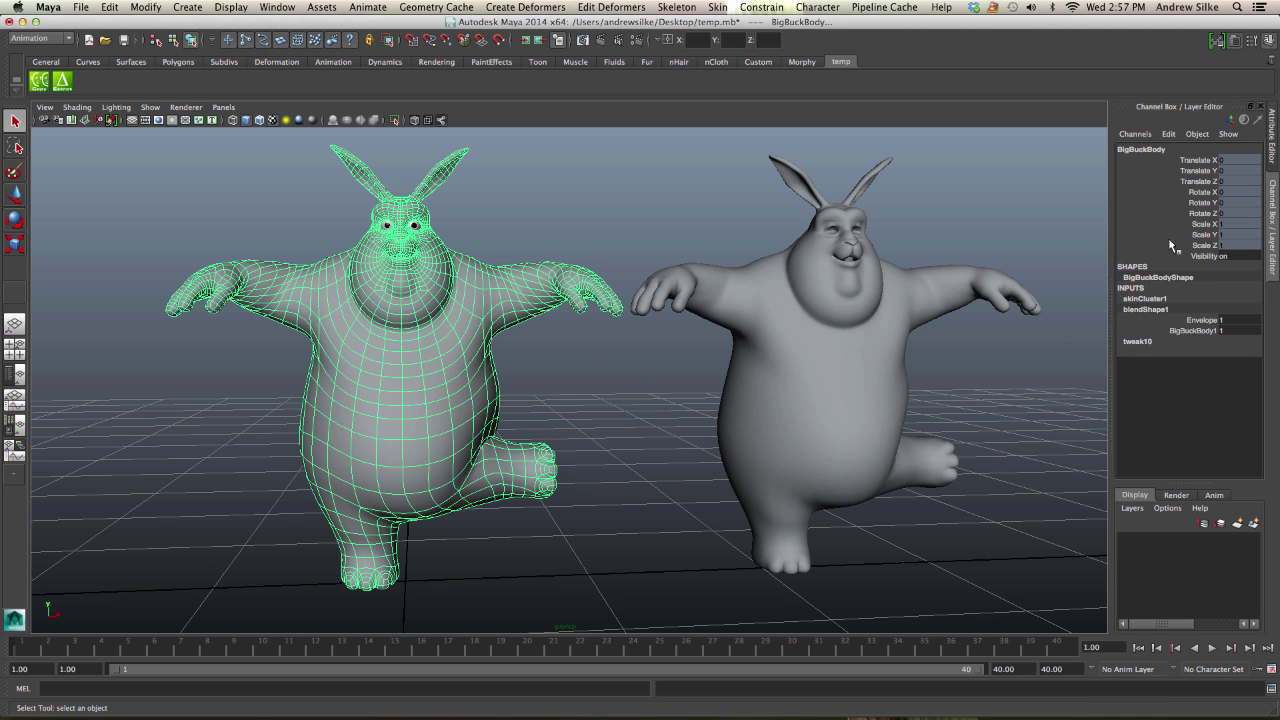
pyautogui.click(1176, 138)
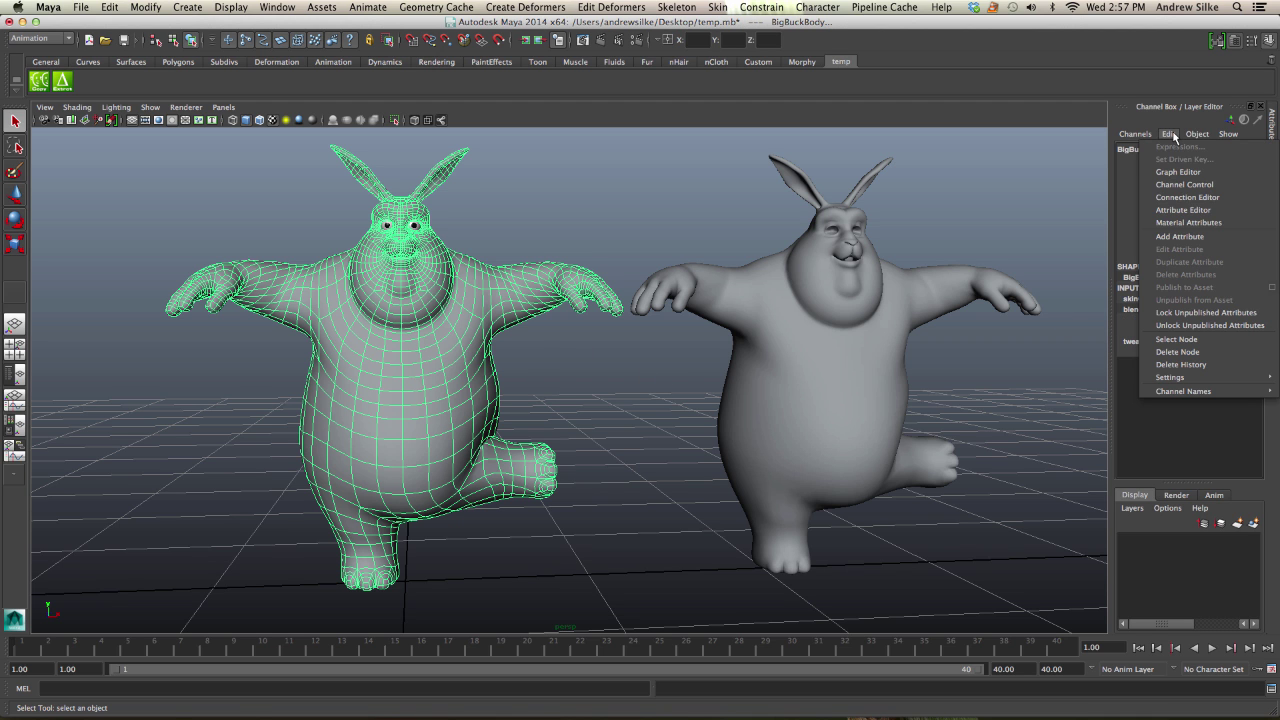
pyautogui.click(1176, 352)
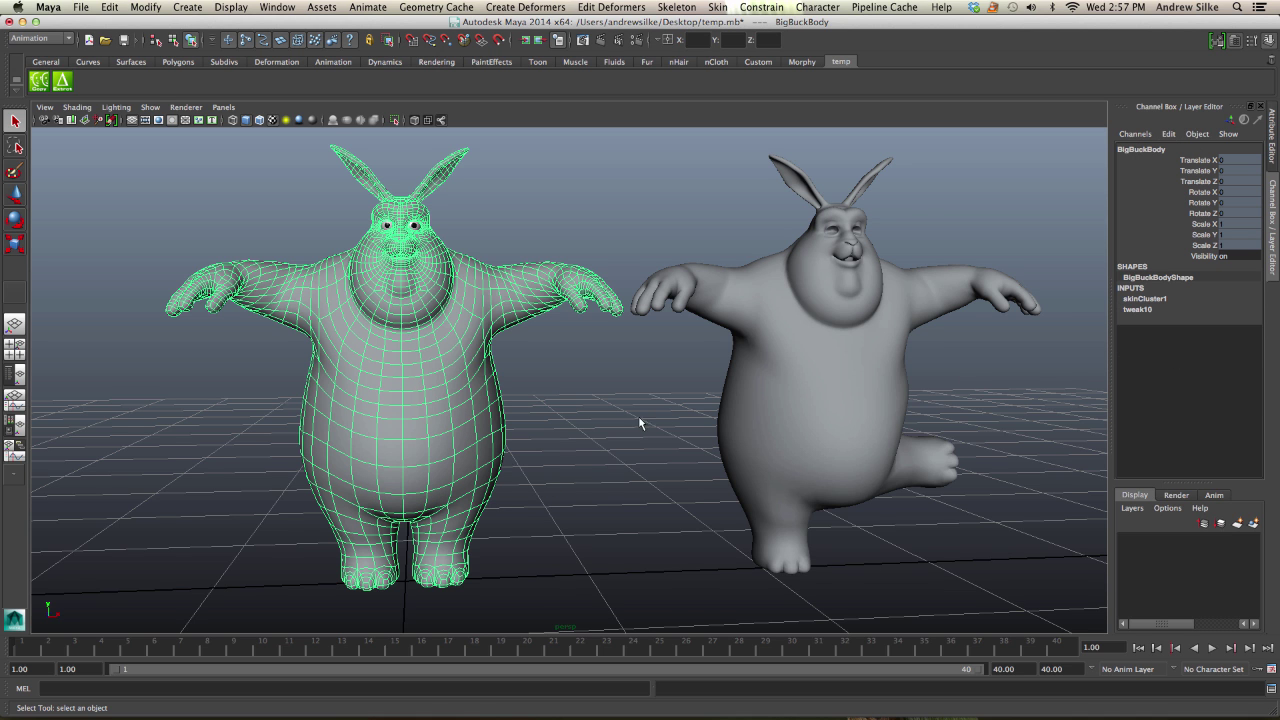
# Delete the raised-leg duplicate standing beside the original body
pyautogui.keyDown('alt'); pyautogui.moveTo(751, 389); pyautogui.dragTo(651, 366, button='right'); pyautogui.keyUp('alt')
pyautogui.click(777, 347)
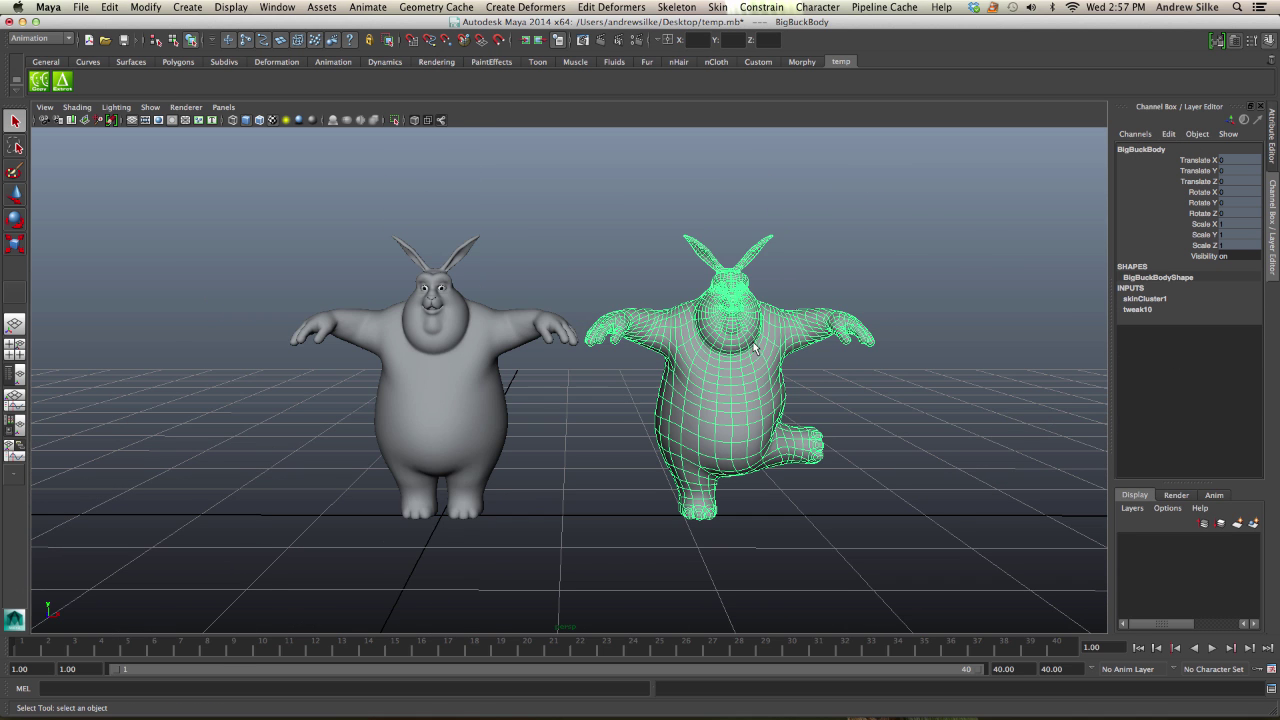
pyautogui.press('Delete')
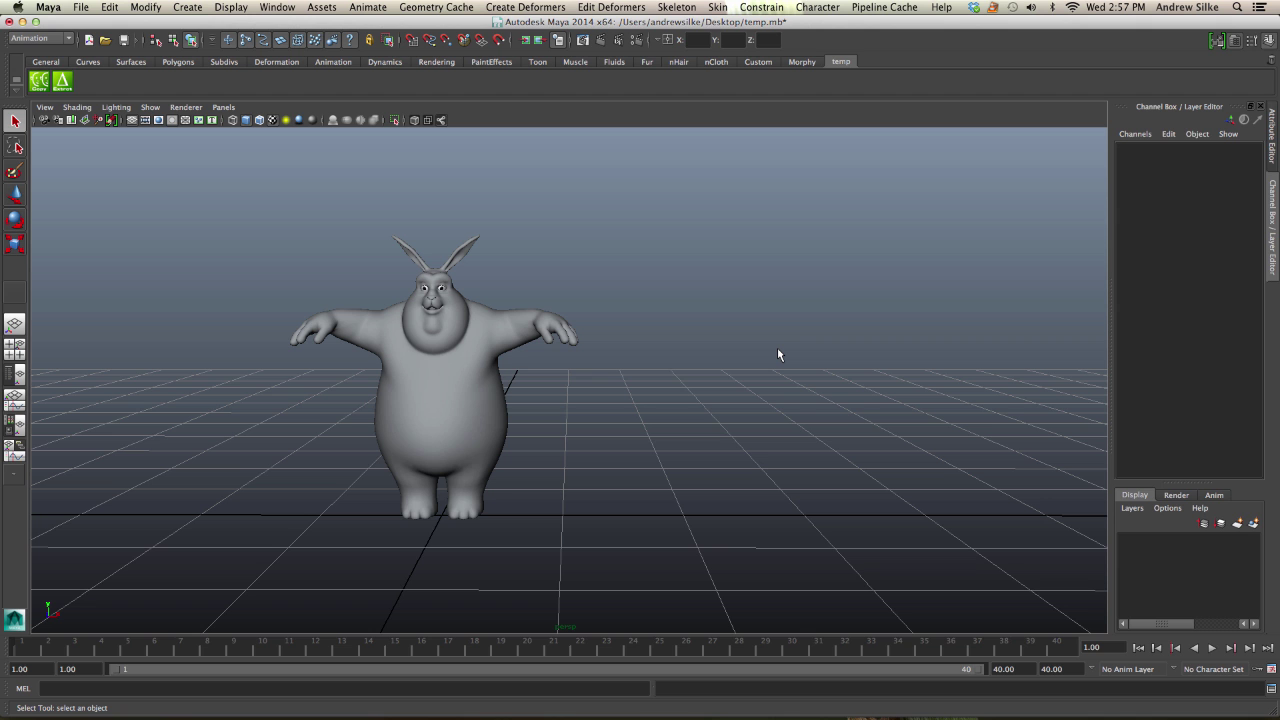
# Scrub the animation back to frame 1 and duplicate the original body in its neutral pose
pyautogui.keyDown('alt'); pyautogui.moveTo(638, 345); pyautogui.dragTo(682, 348, button='right'); pyautogui.keyUp('alt')
pyautogui.click(472, 404)
pyautogui.keyDown('alt'); pyautogui.moveTo(527, 382); pyautogui.dragTo(533, 378); pyautogui.keyUp('alt')
pyautogui.moveTo(229, 652); pyautogui.dragTo(8, 645)
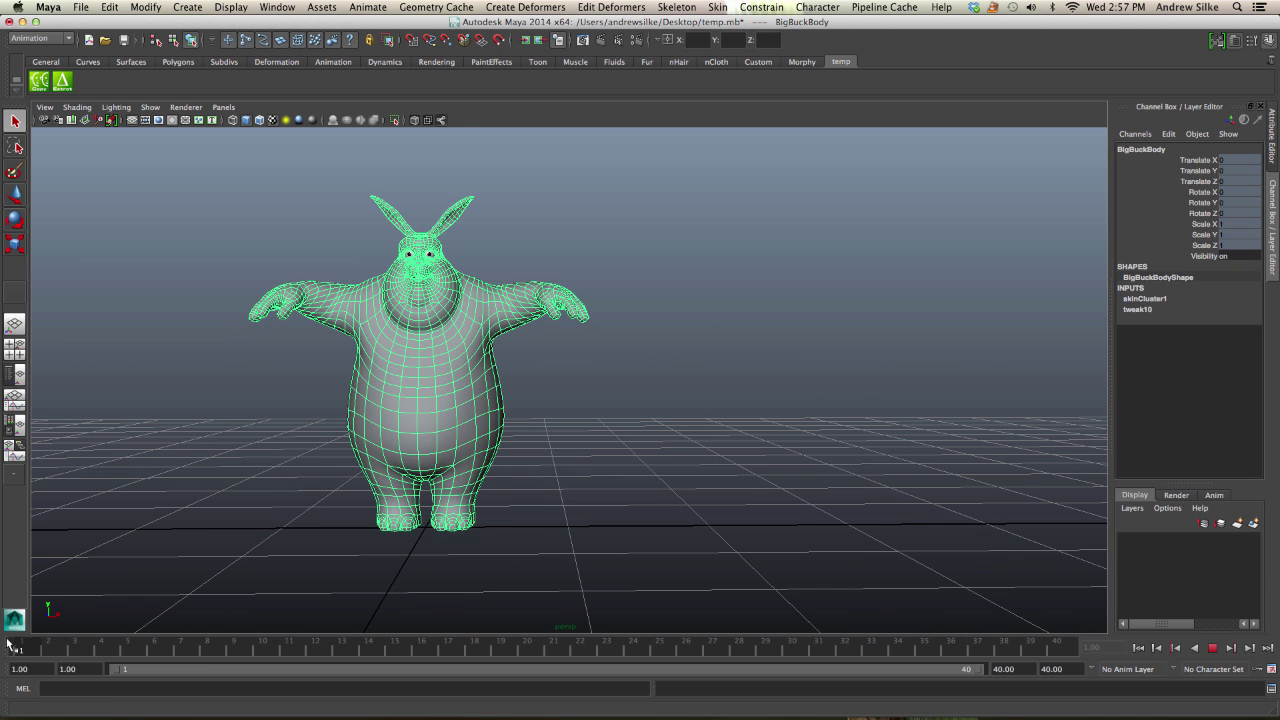
pyautogui.press('Escape')
pyautogui.keyDown('alt'); pyautogui.moveTo(456, 331); pyautogui.dragTo(473, 340); pyautogui.keyUp('alt')
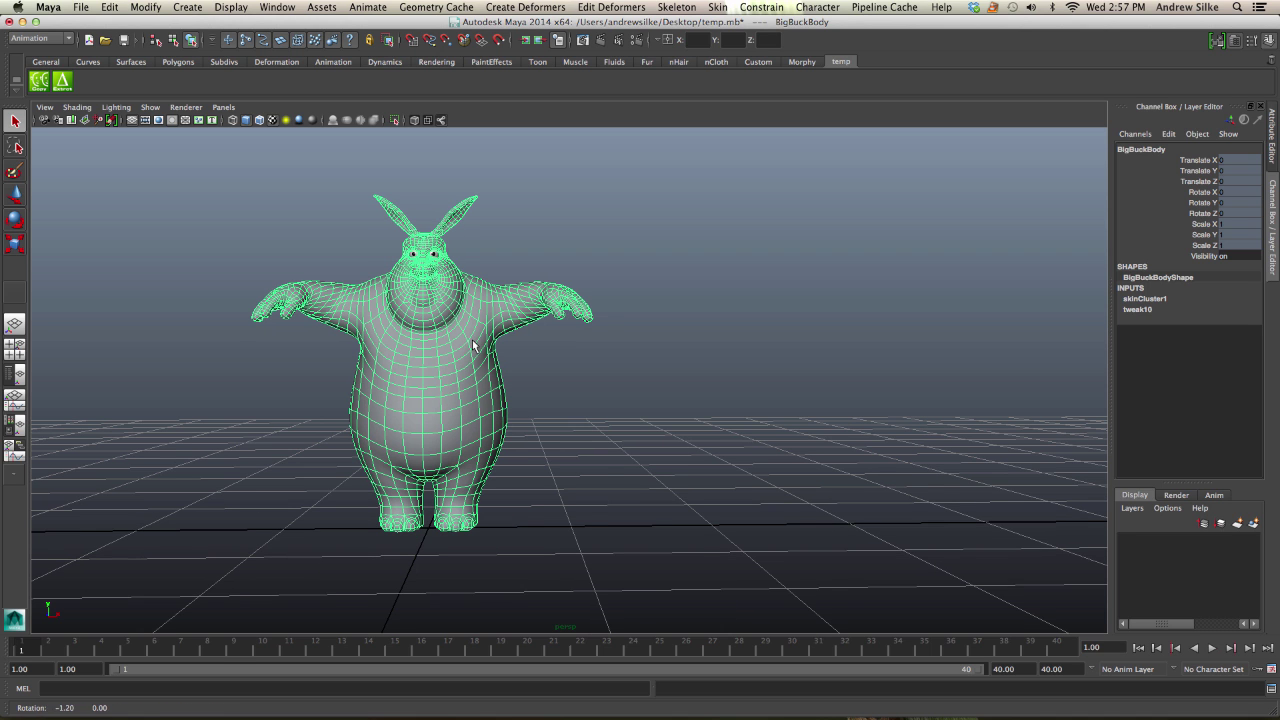
pyautogui.keyDown('alt'); pyautogui.moveTo(424, 350); pyautogui.dragTo(463, 334, button='middle'); pyautogui.keyUp('alt')
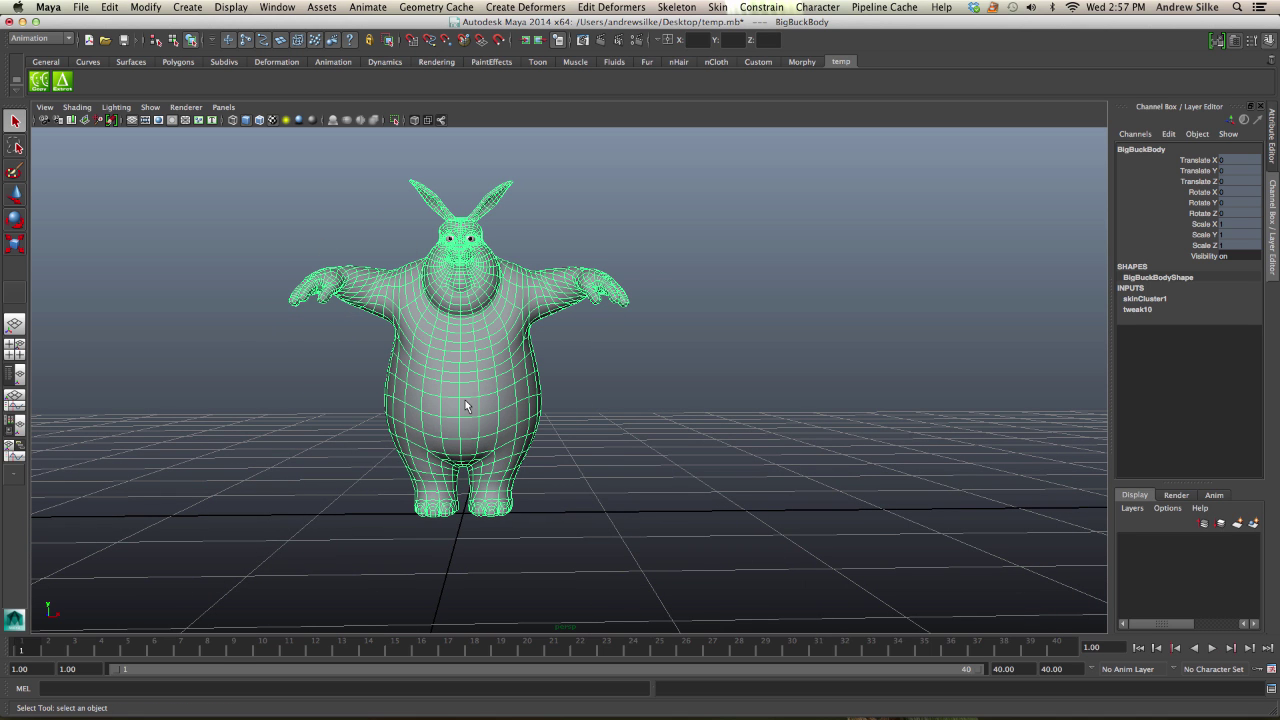
pyautogui.press('super+d')
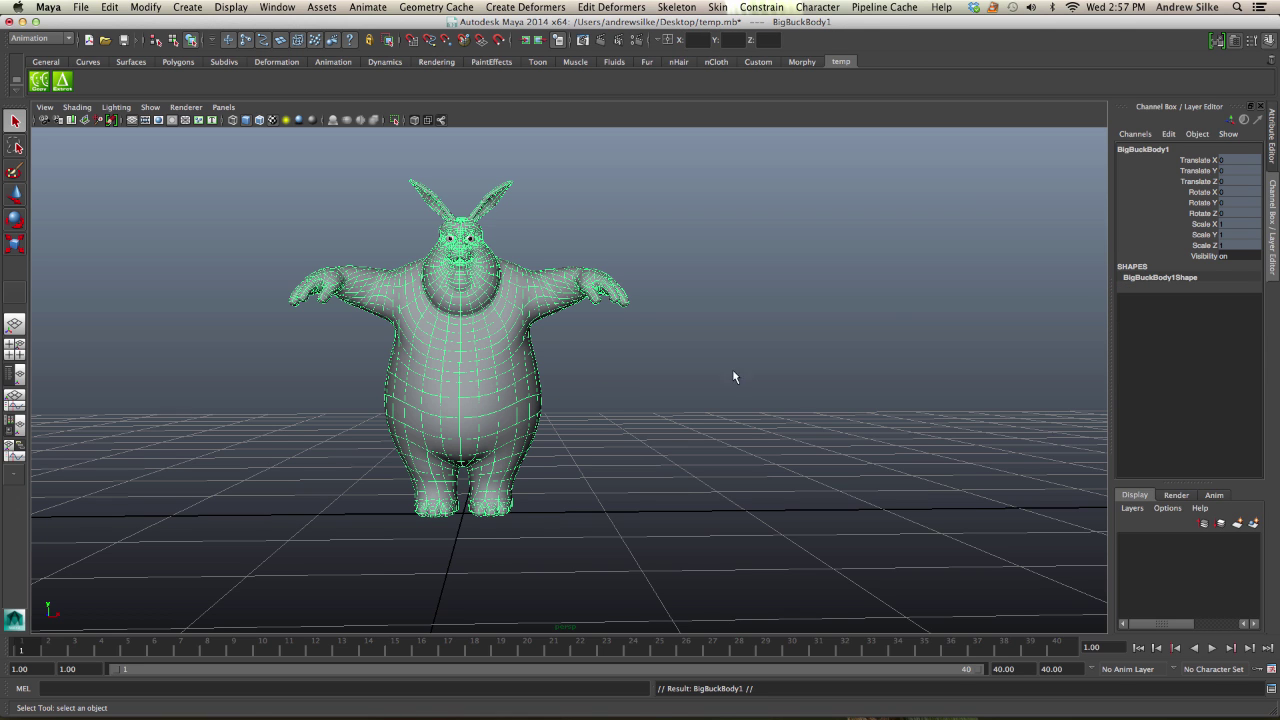
# Unlock the duplicate's translate, rotate and scale channels and move the Outliner out of the way
pyautogui.moveTo(1279, 108); pyautogui.dragTo(1087, 150)
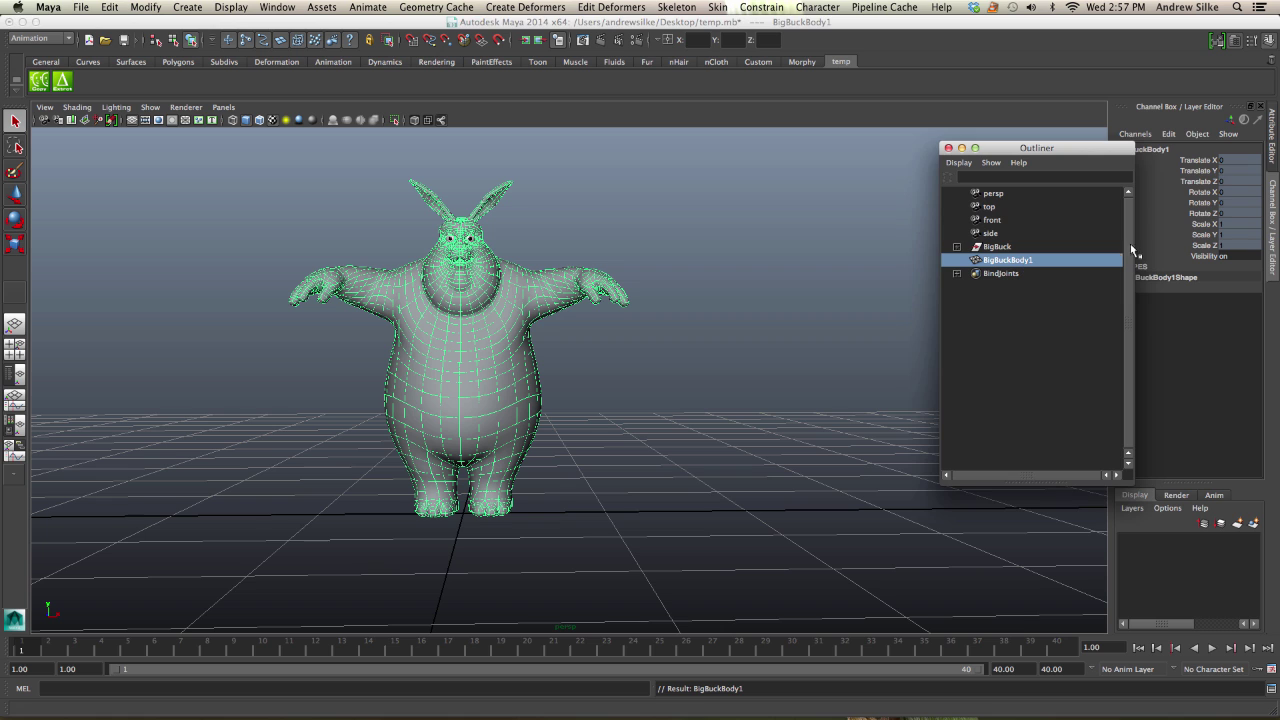
pyautogui.click(1195, 162)
pyautogui.moveTo(1195, 163); pyautogui.dragTo(1197, 245)
pyautogui.rightClick(1198, 208)
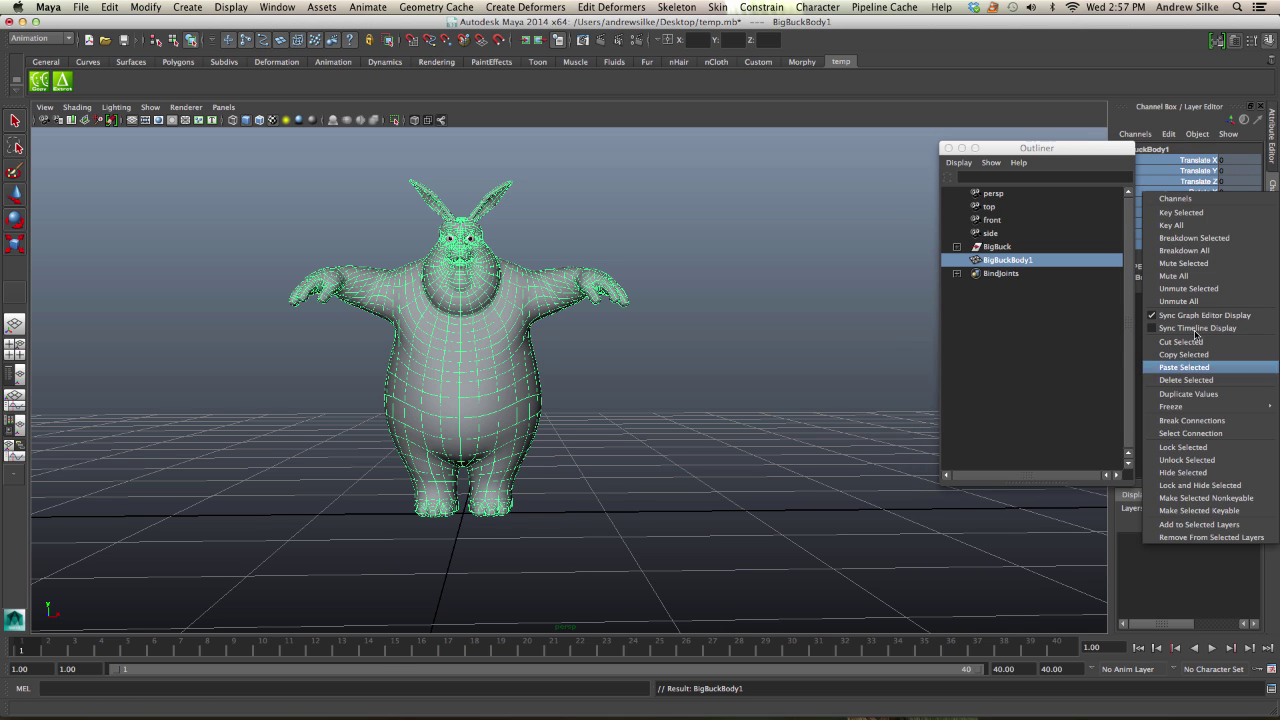
pyautogui.click(1168, 449)
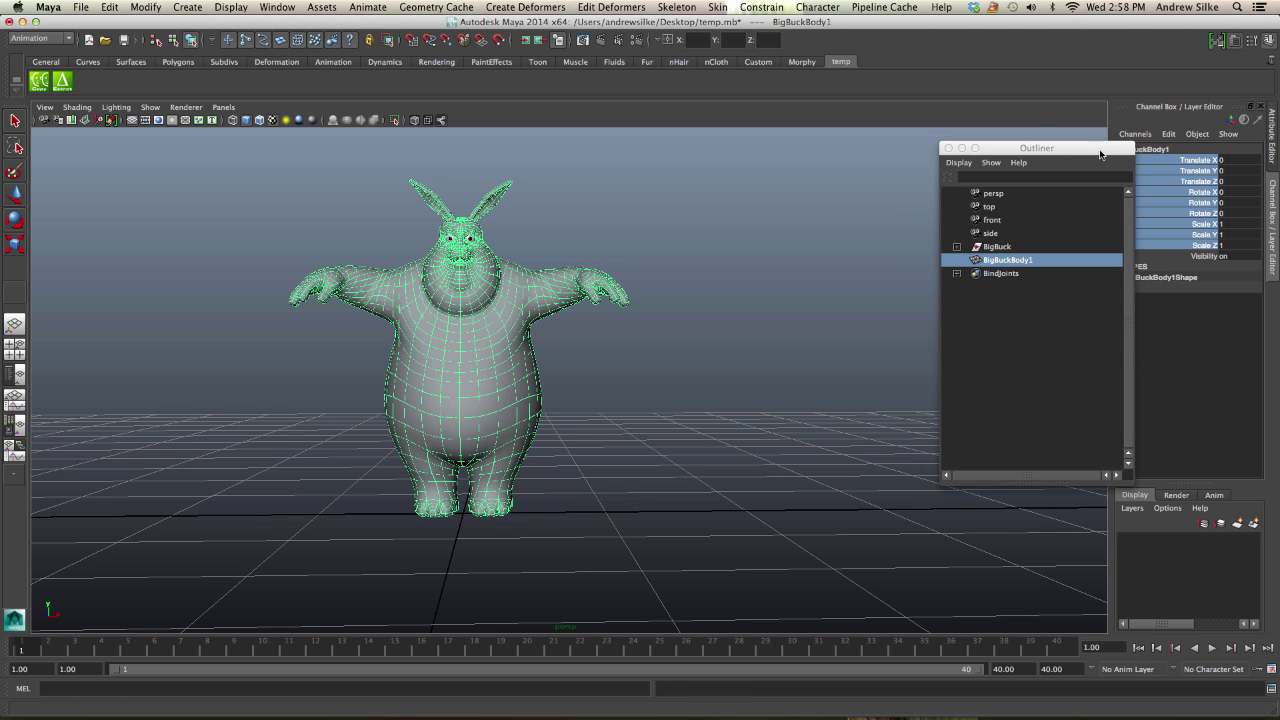
pyautogui.moveTo(1100, 151); pyautogui.dragTo(1279, 145)
# Move the duplicate about 2.44 units along X so it stands beside the original body
pyautogui.keyDown('alt'); pyautogui.moveTo(651, 385); pyautogui.dragTo(669, 391, button='middle'); pyautogui.keyUp('alt')
pyautogui.press('w')
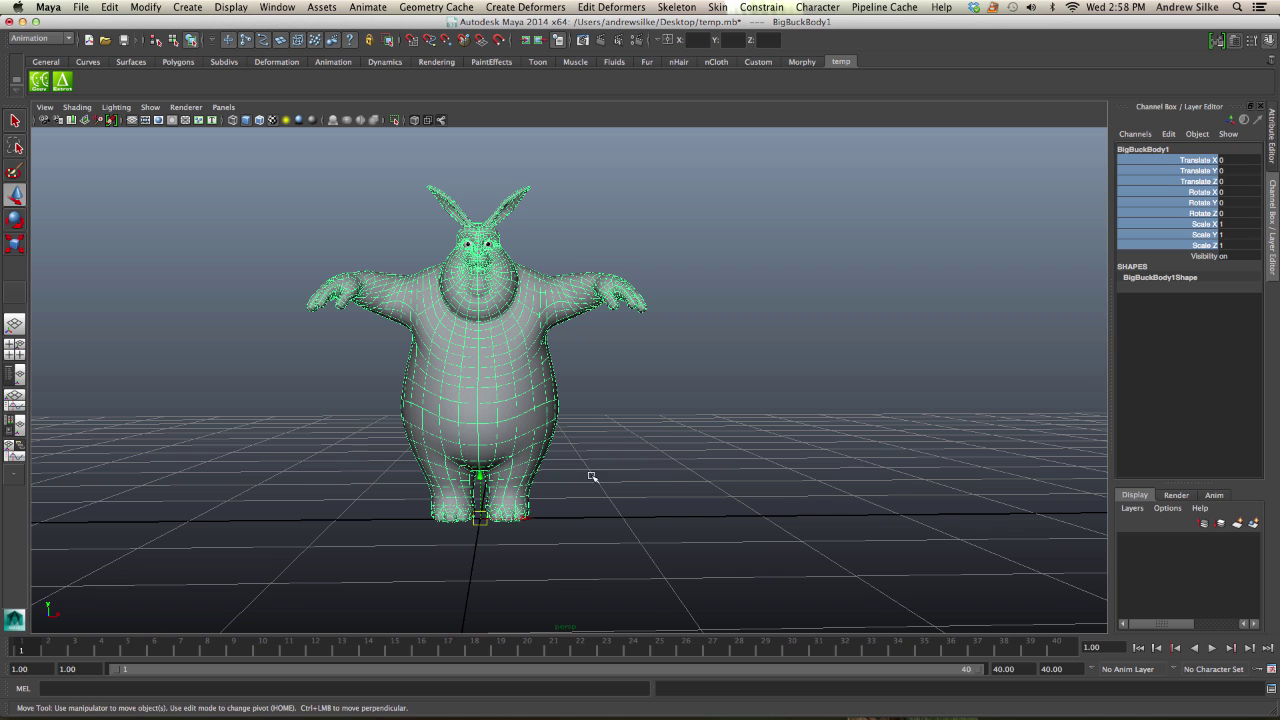
pyautogui.keyDown('alt'); pyautogui.moveTo(591, 476); pyautogui.dragTo(578, 479); pyautogui.keyUp('alt')
pyautogui.moveTo(528, 518); pyautogui.dragTo(863, 460)
pyautogui.keyDown('alt'); pyautogui.moveTo(765, 456); pyautogui.dragTo(742, 457); pyautogui.keyUp('alt')
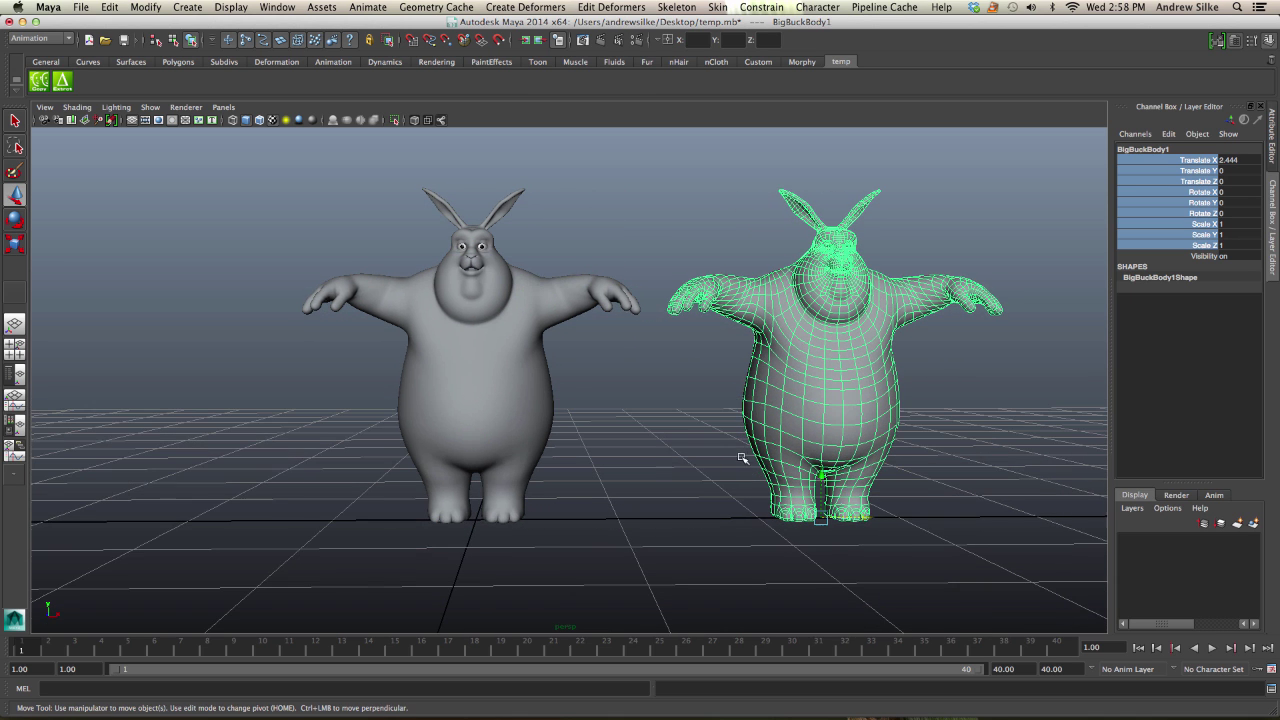
pyautogui.scroll(3, 674, 465)
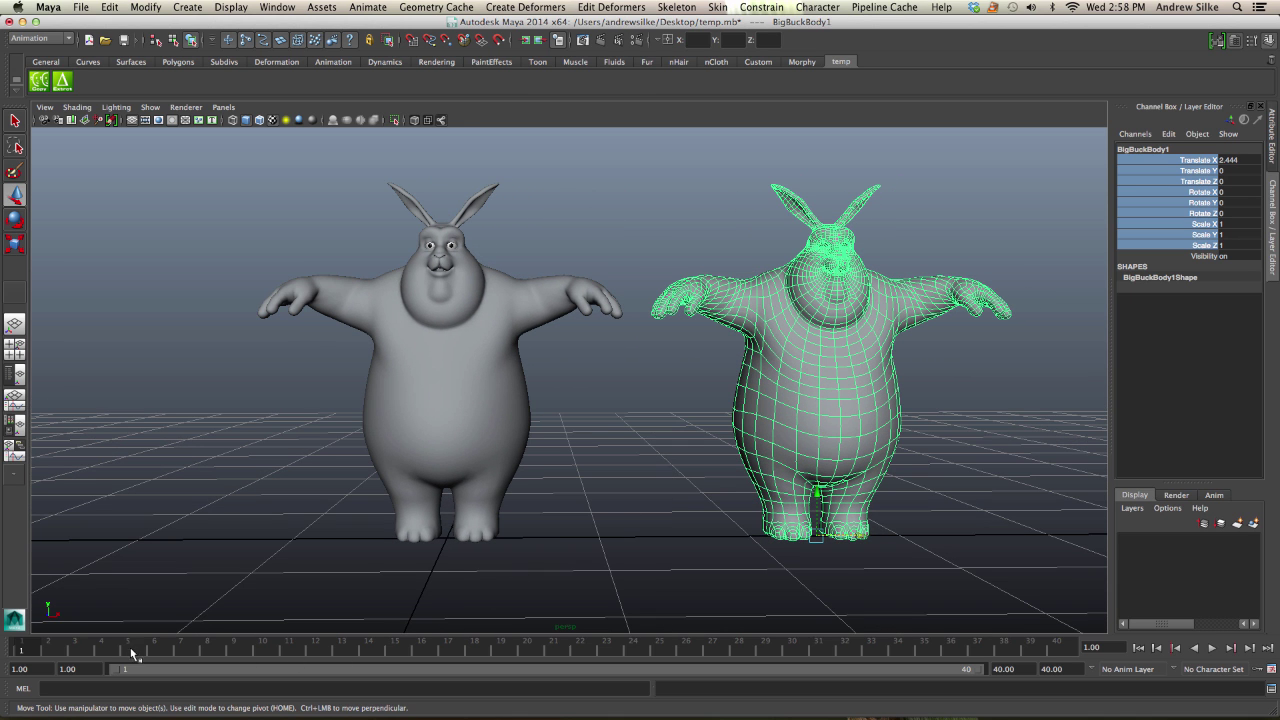
# Scrub the animation to frame 39 for the raised-leg pose and deselect the duplicate
pyautogui.moveTo(52, 649); pyautogui.dragTo(1030, 560)
pyautogui.keyDown('alt'); pyautogui.moveTo(580, 490); pyautogui.dragTo(590, 484); pyautogui.keyUp('alt')
pyautogui.keyDown('alt'); pyautogui.moveTo(590, 484); pyautogui.dragTo(690, 425, button='right'); pyautogui.keyUp('alt')
pyautogui.click(692, 424)
pyautogui.press('q')
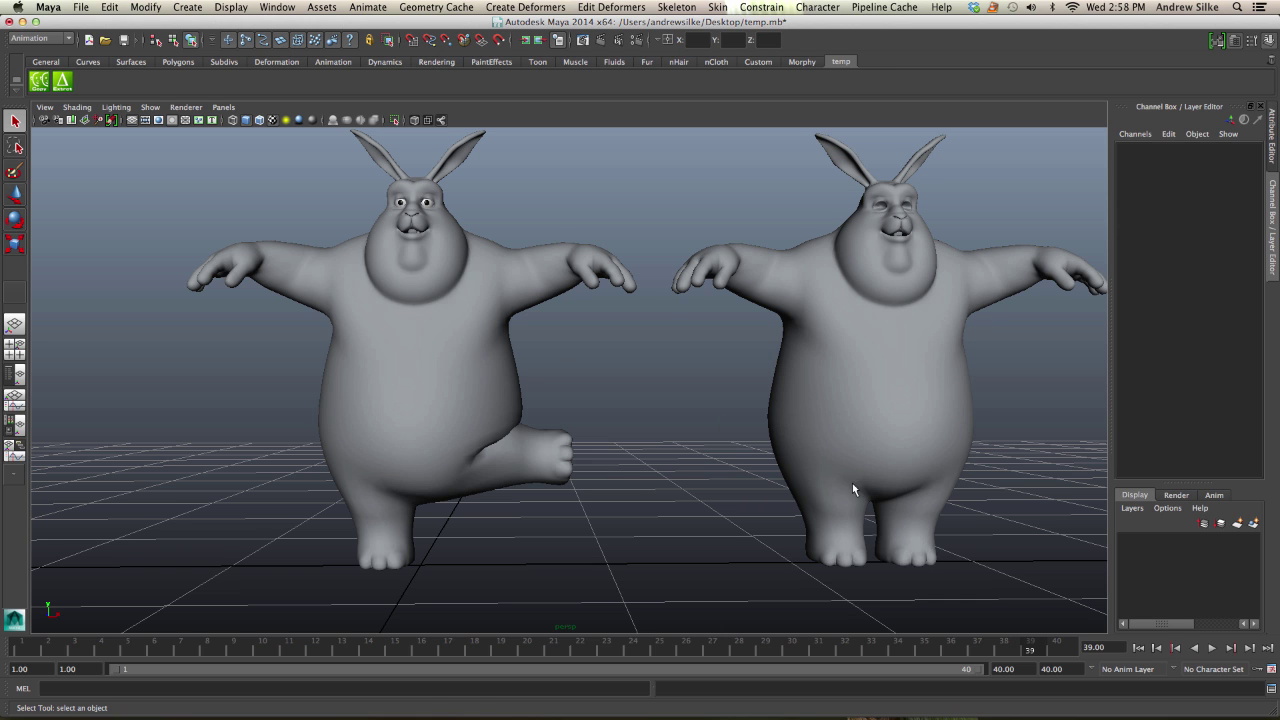
# Create a blend shape on the original body with the neutral duplicate as target and the deformation order set to Front of chain
pyautogui.click(820, 360)
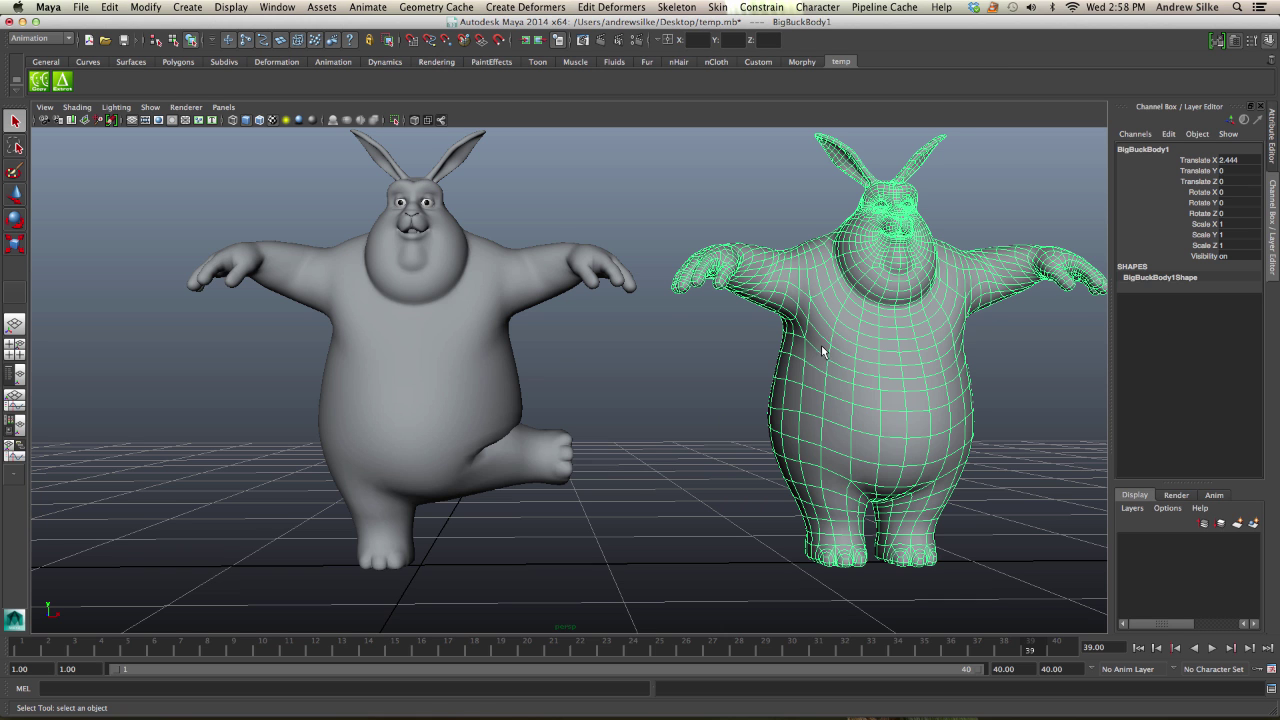
pyautogui.click(492, 241)
pyautogui.press('space')
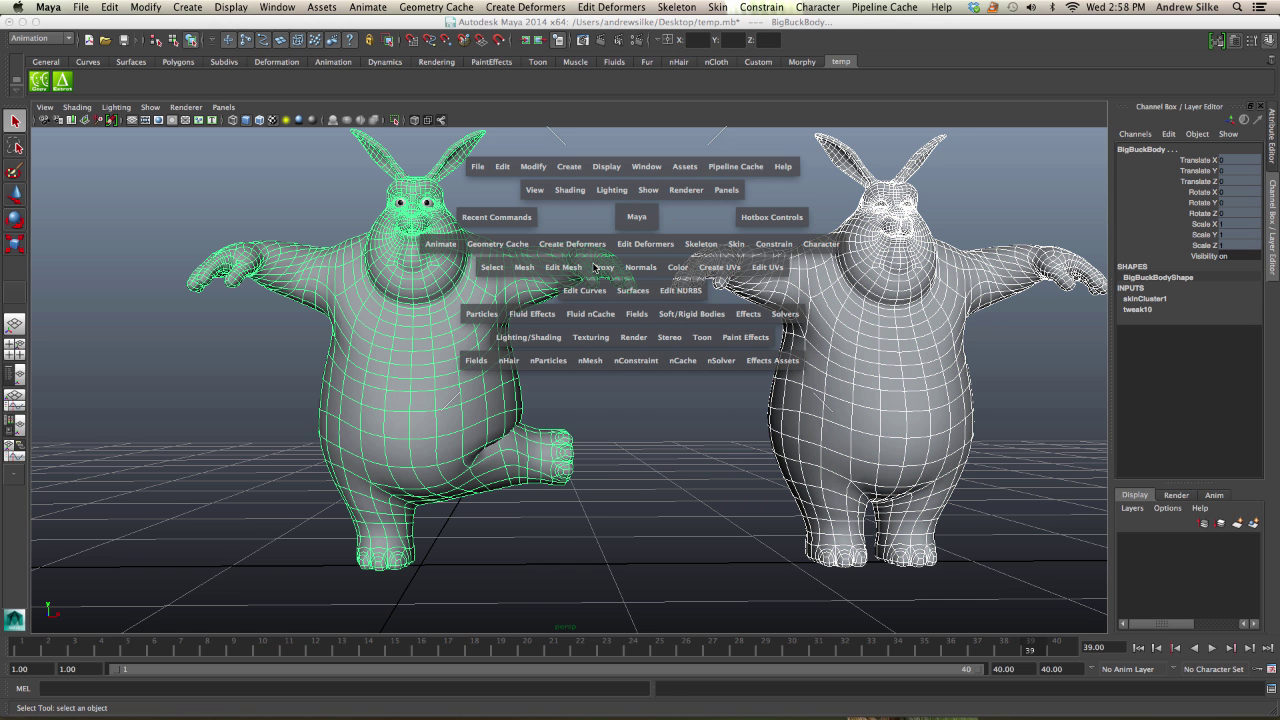
pyautogui.click(572, 245)
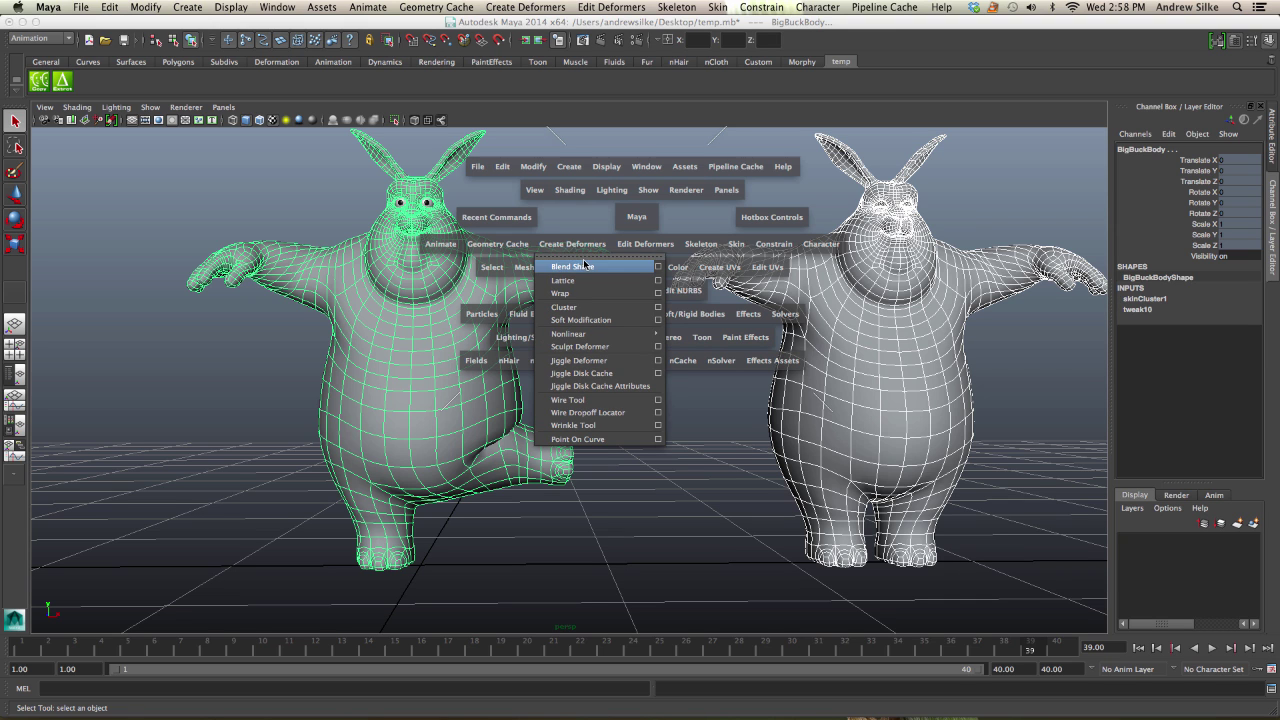
pyautogui.click(658, 268)
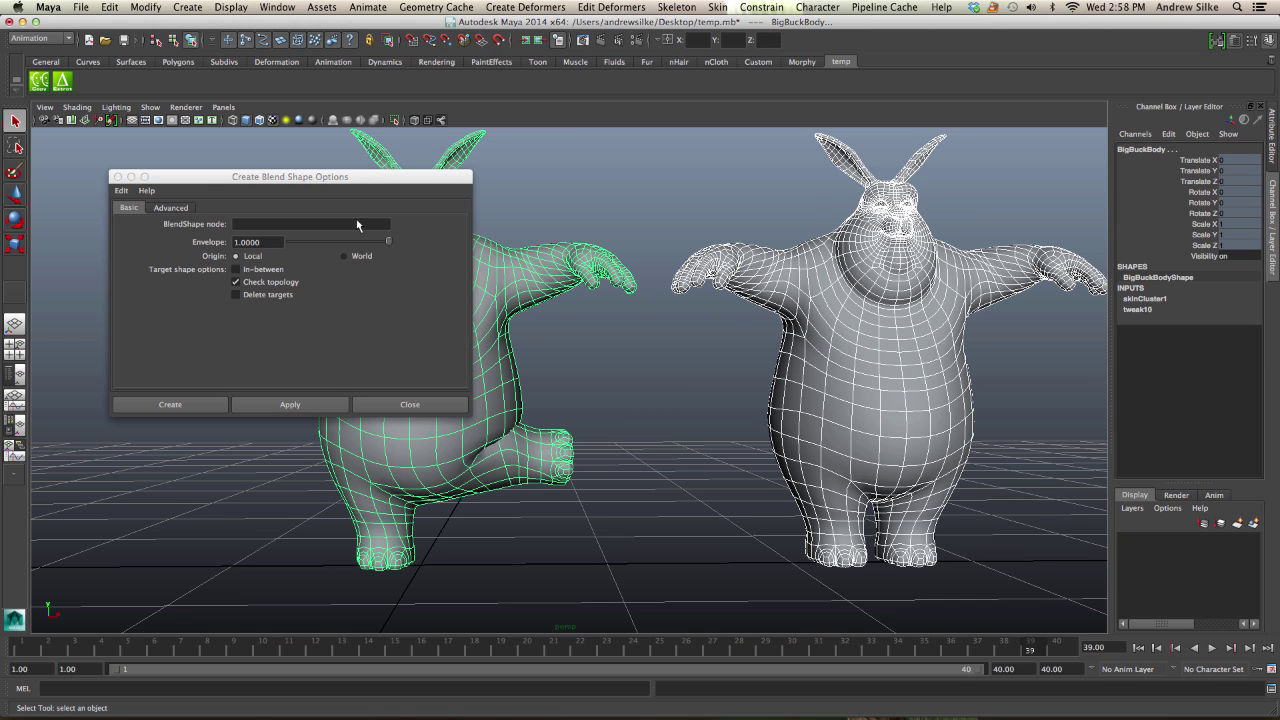
pyautogui.moveTo(367, 176); pyautogui.dragTo(633, 127)
pyautogui.click(431, 157)
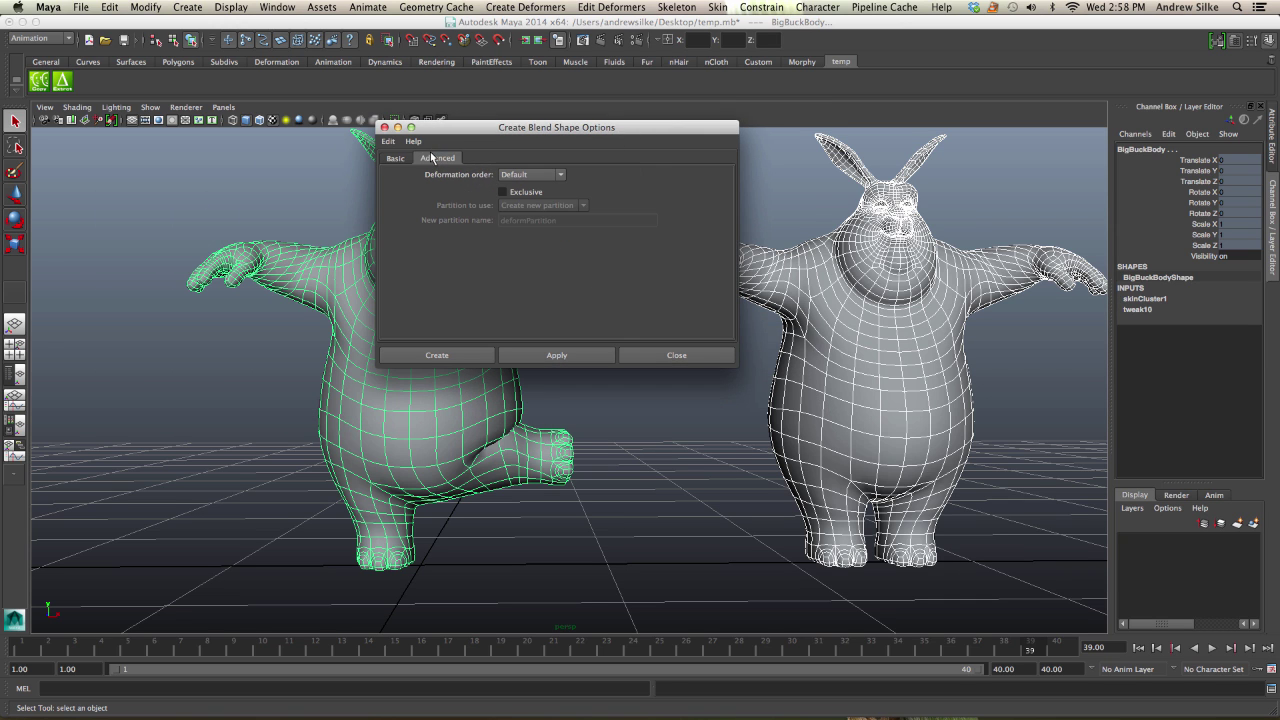
pyautogui.click(538, 175)
pyautogui.click(538, 233)
pyautogui.moveTo(680, 129); pyautogui.dragTo(713, 119)
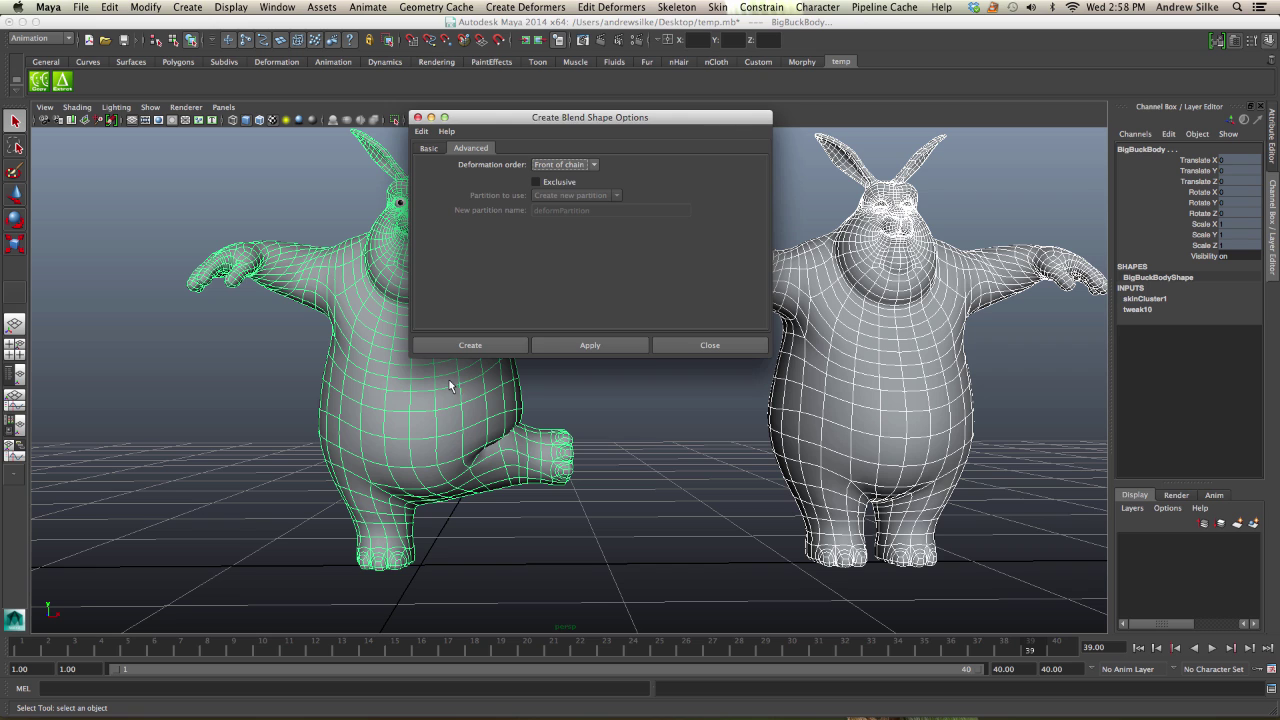
pyautogui.click(470, 345)
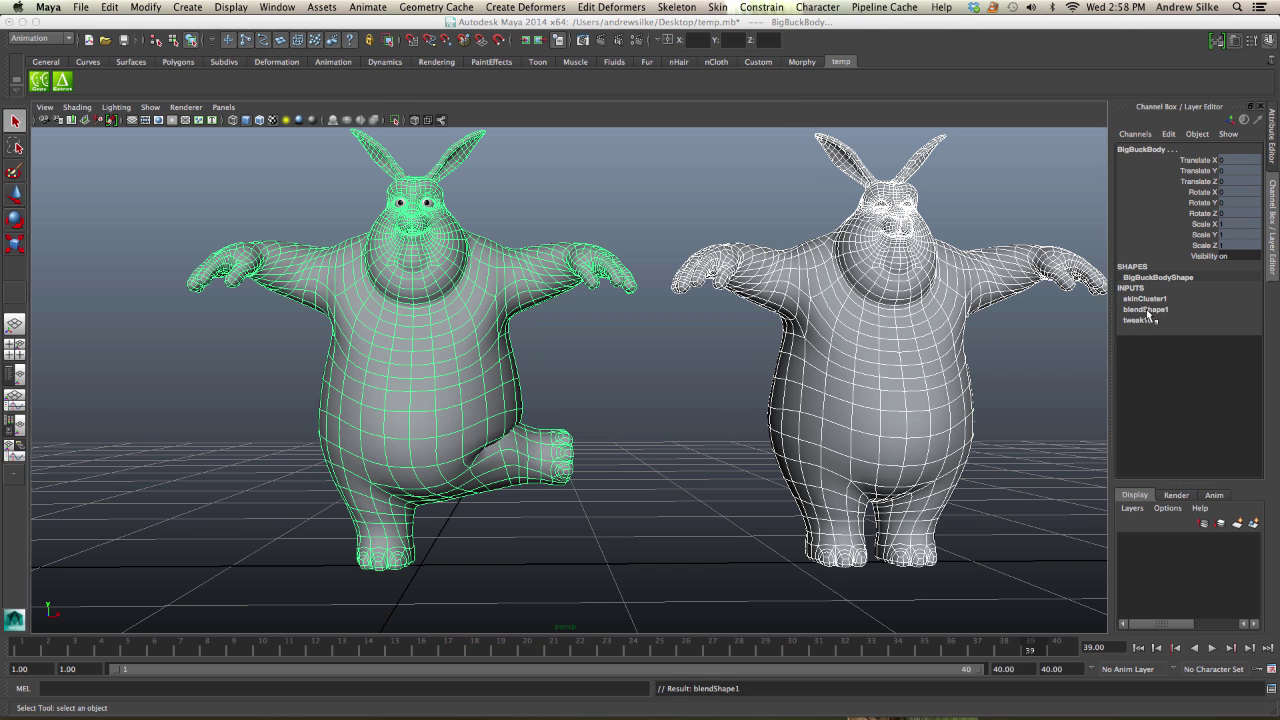
# Deselect both bodies and play and scrub the animation to check the original body's leg motion
pyautogui.click(644, 547)
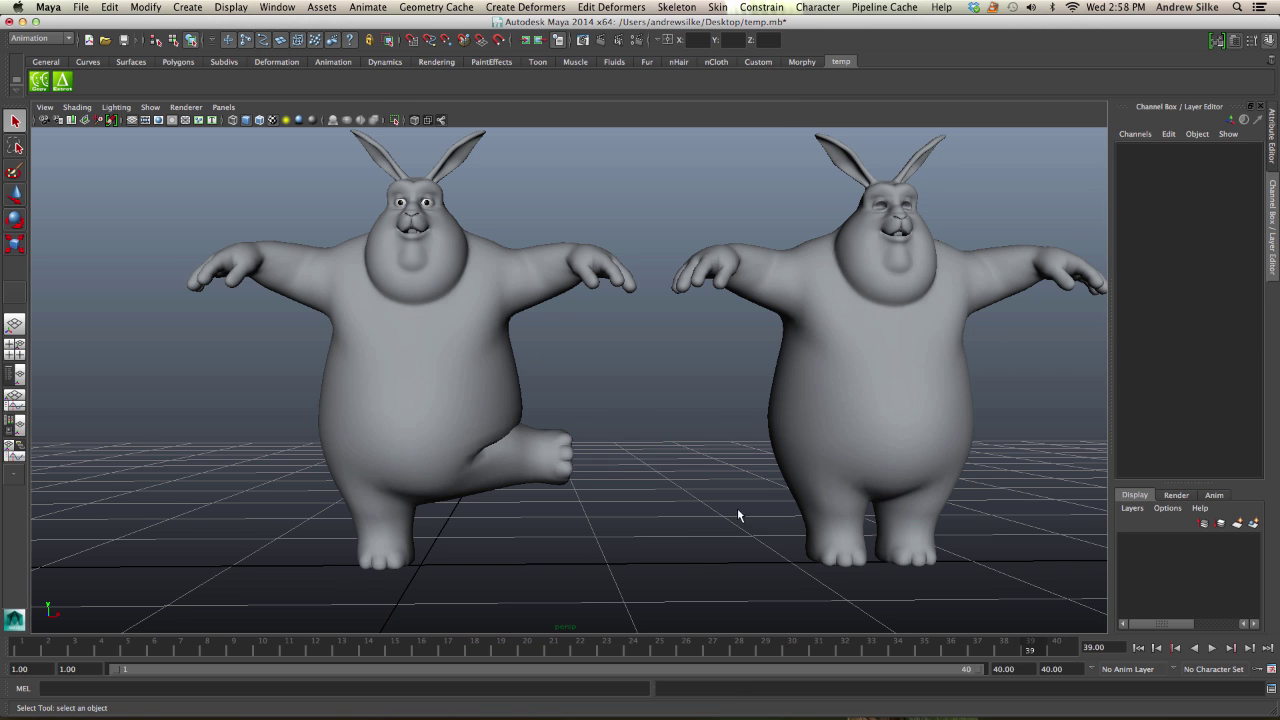
pyautogui.hotkey('alt', 'v')
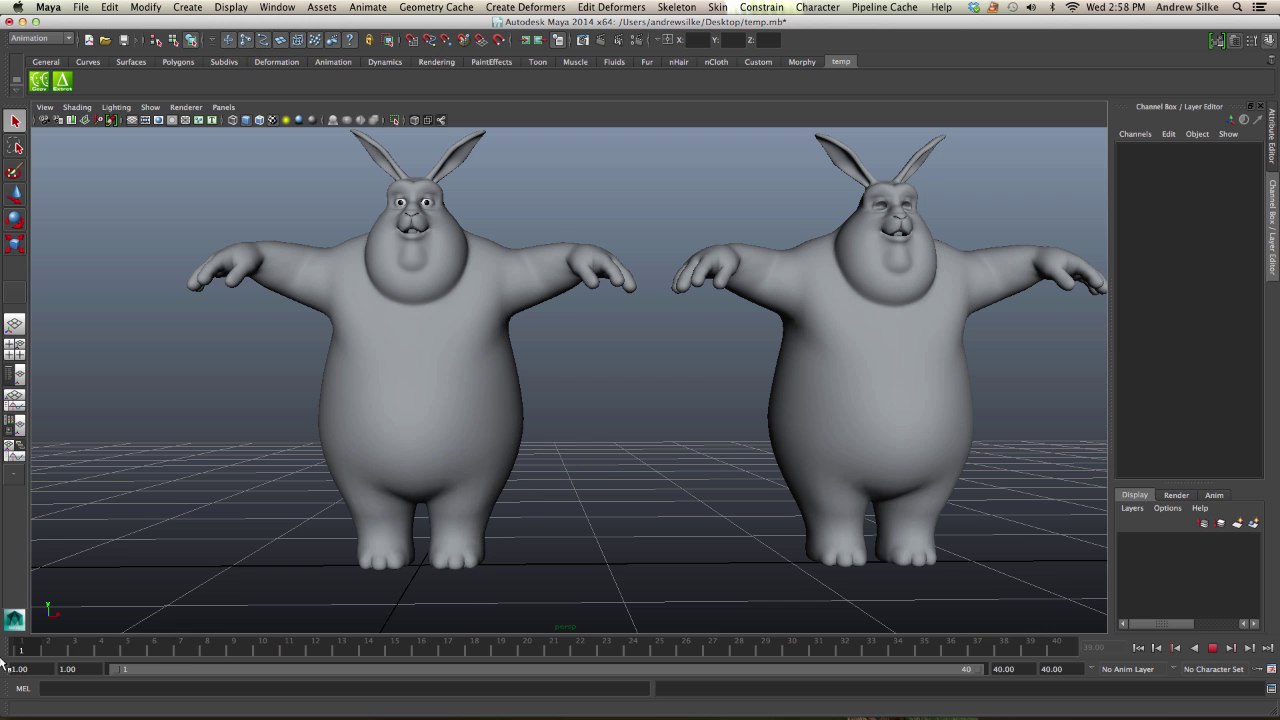
pyautogui.hotkey('alt', 'v')
pyautogui.hotkey('alt', 'v')
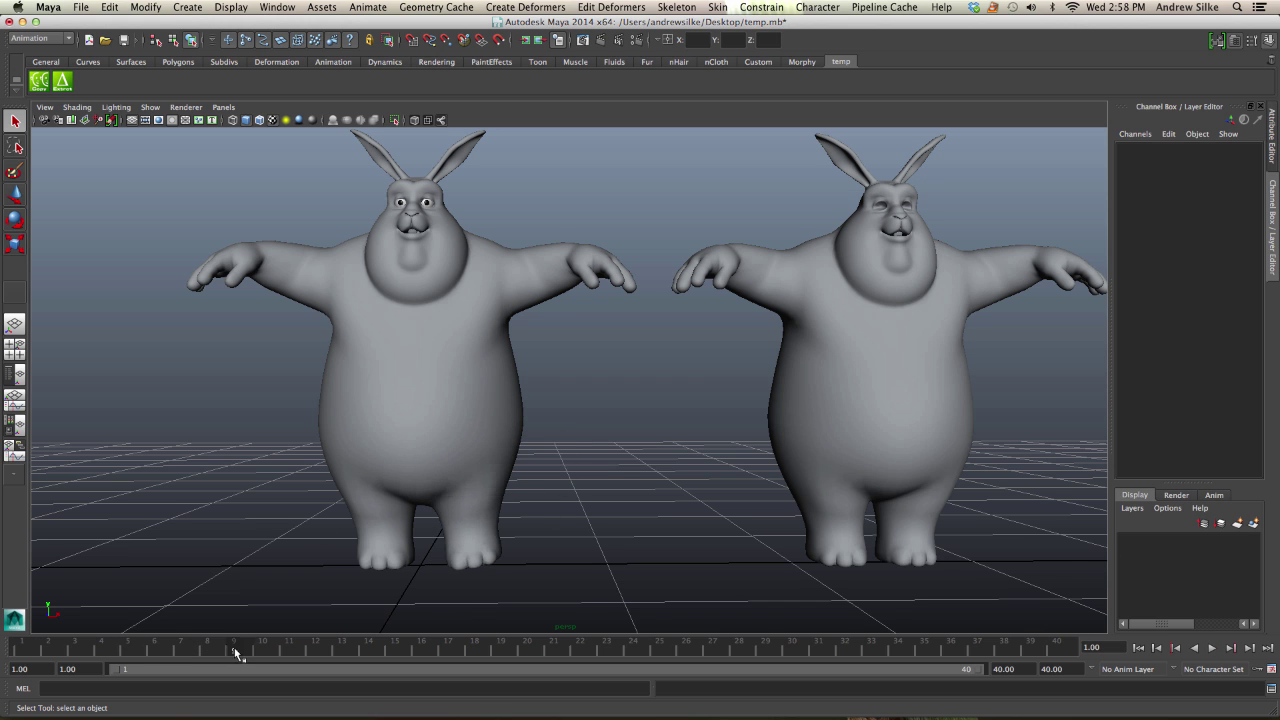
# Select the original body and set its BigBuckBody1 blend shape weight to 1
pyautogui.click(824, 388)
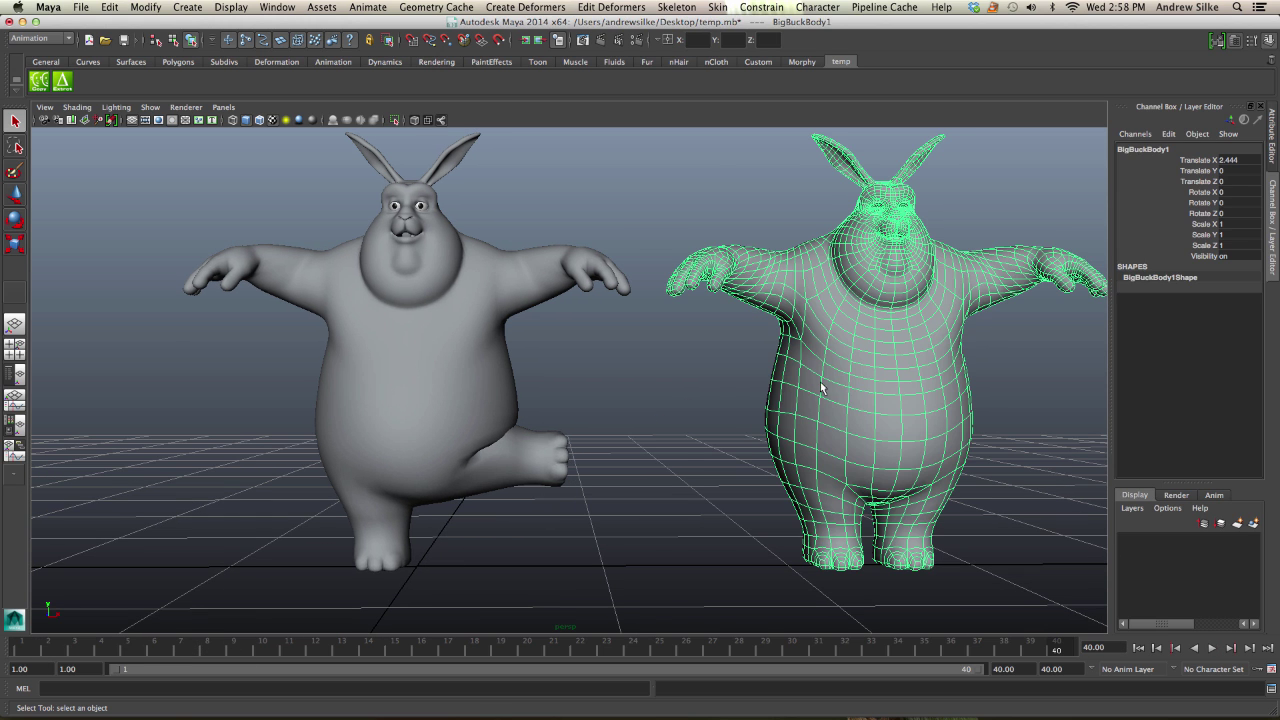
pyautogui.click(507, 385)
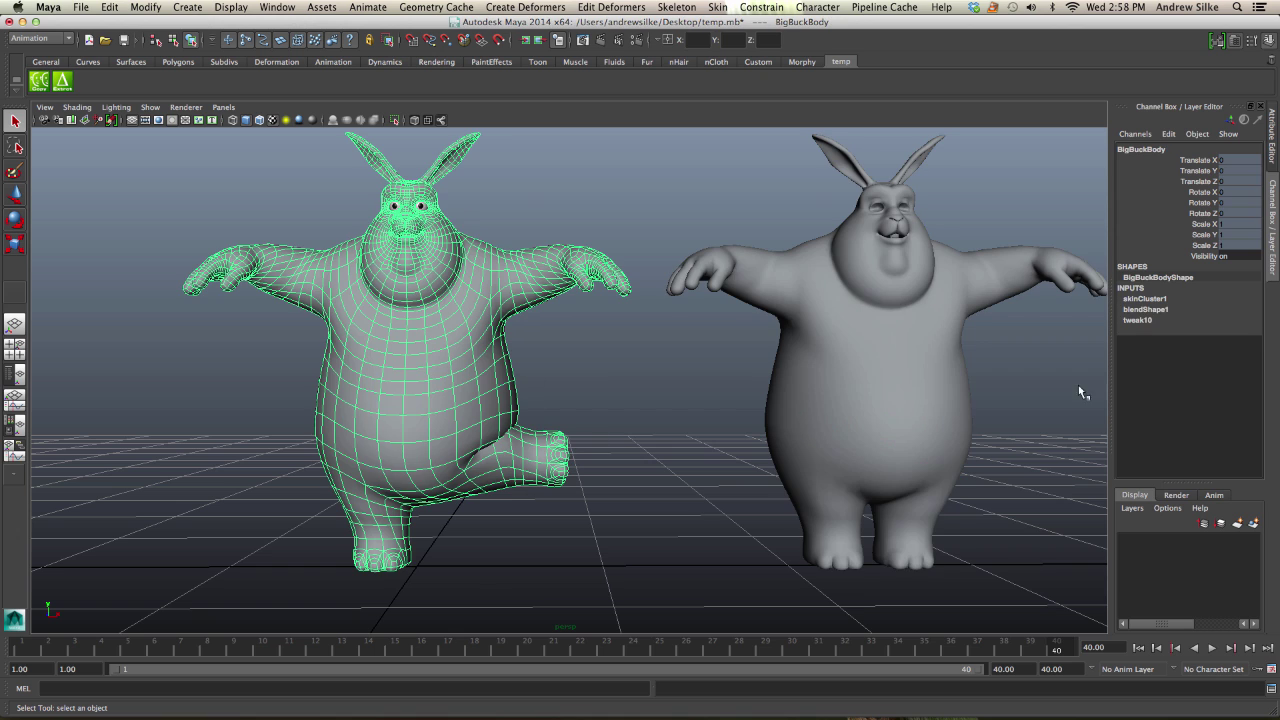
pyautogui.click(1150, 311)
pyautogui.click(1192, 331)
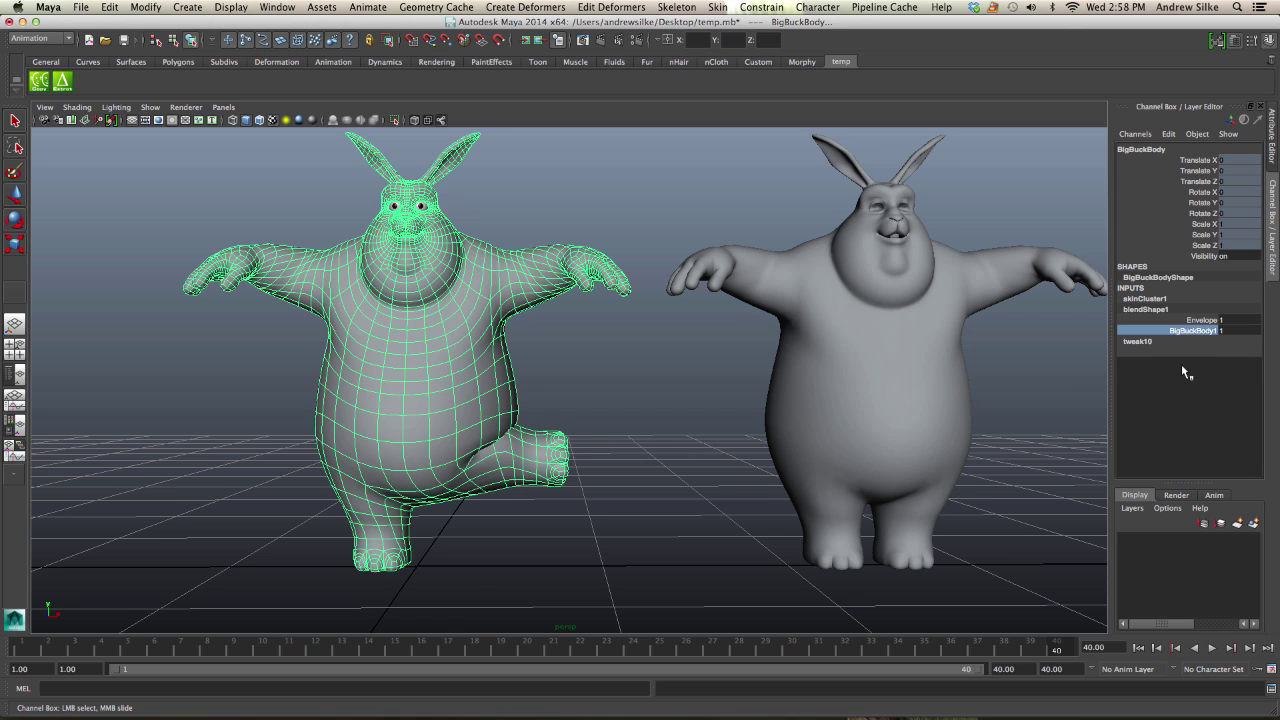
# Select the duplicate and the original body in turn and check the original's BigBuckBody1 blend shape weight
pyautogui.click(655, 494)
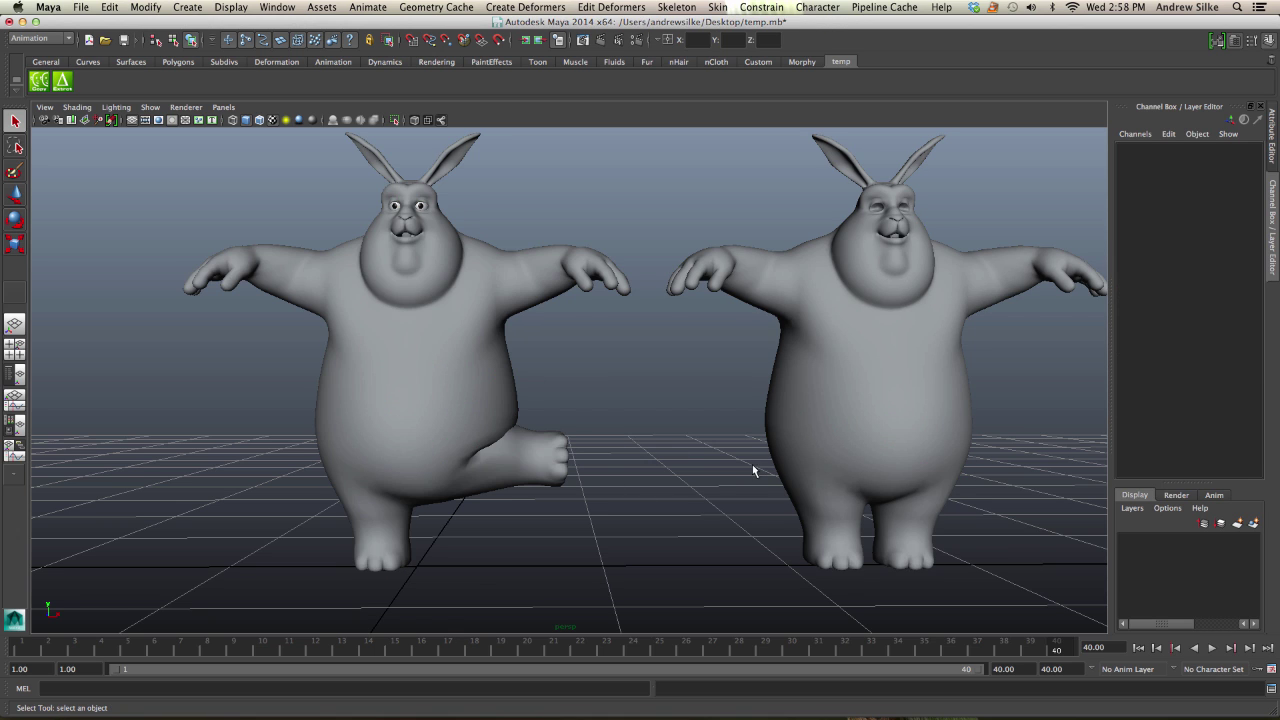
pyautogui.click(832, 410)
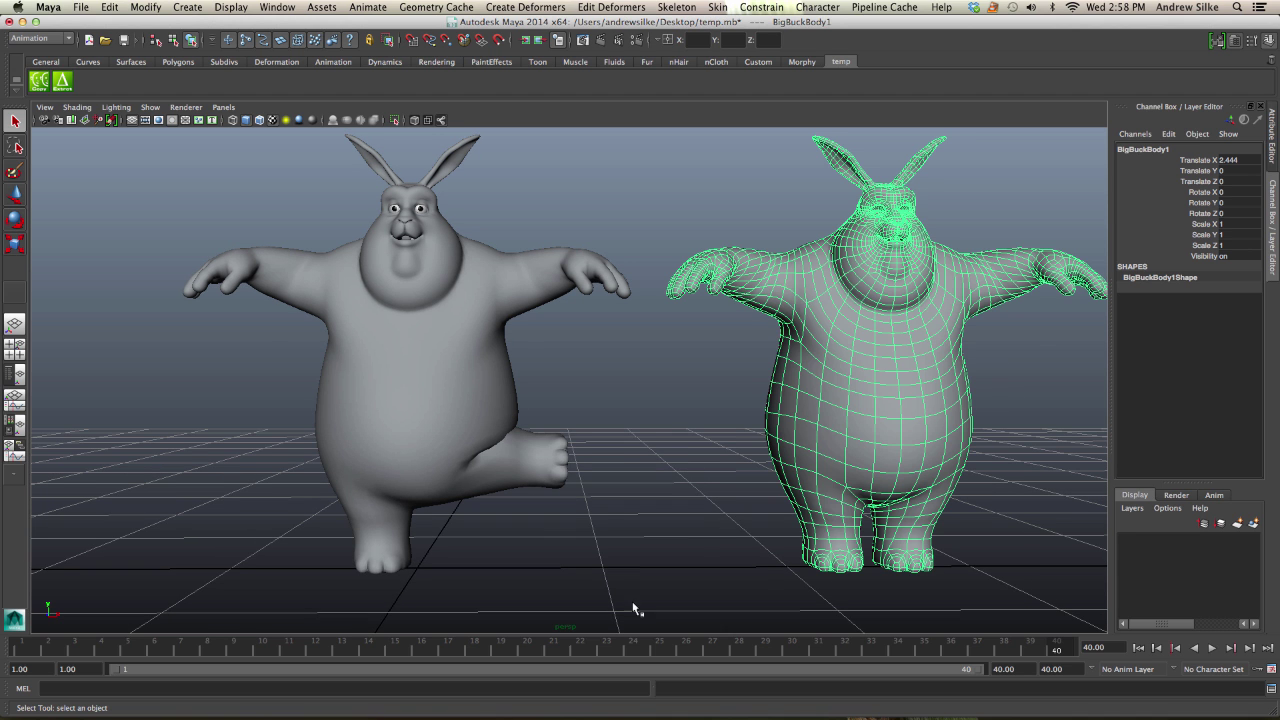
pyautogui.click(480, 467)
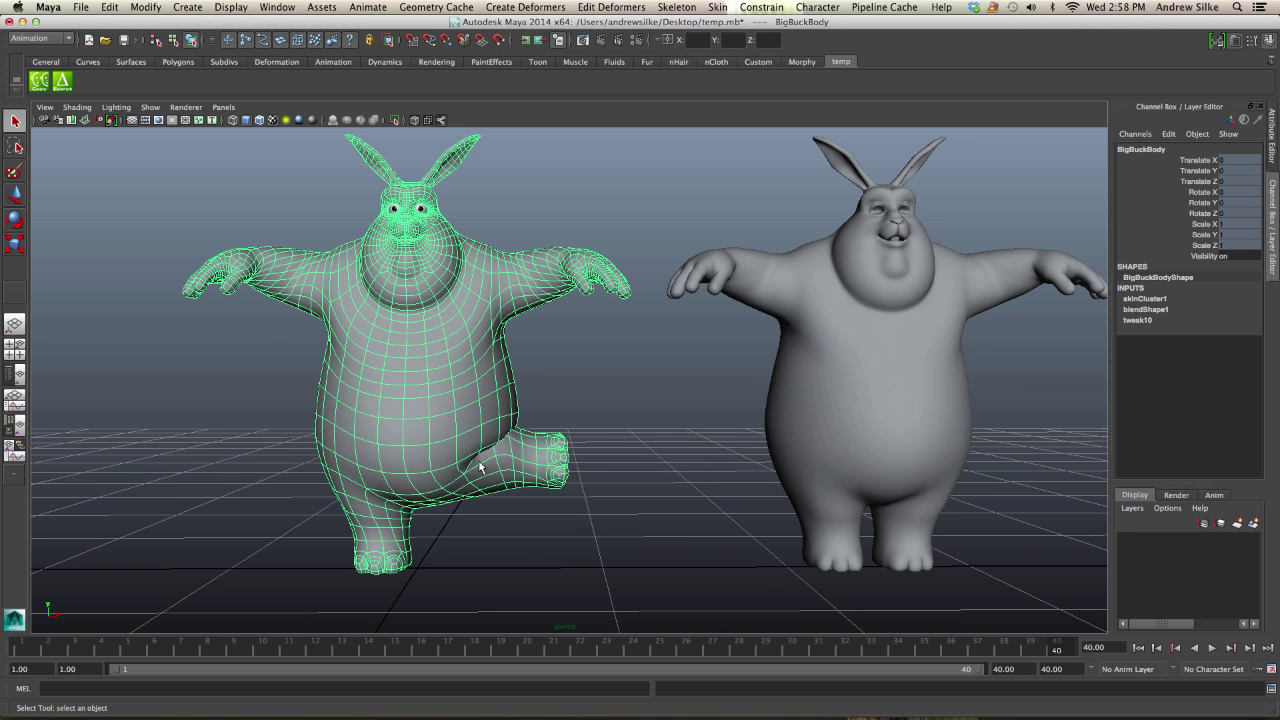
pyautogui.click(1145, 309)
pyautogui.click(1190, 330)
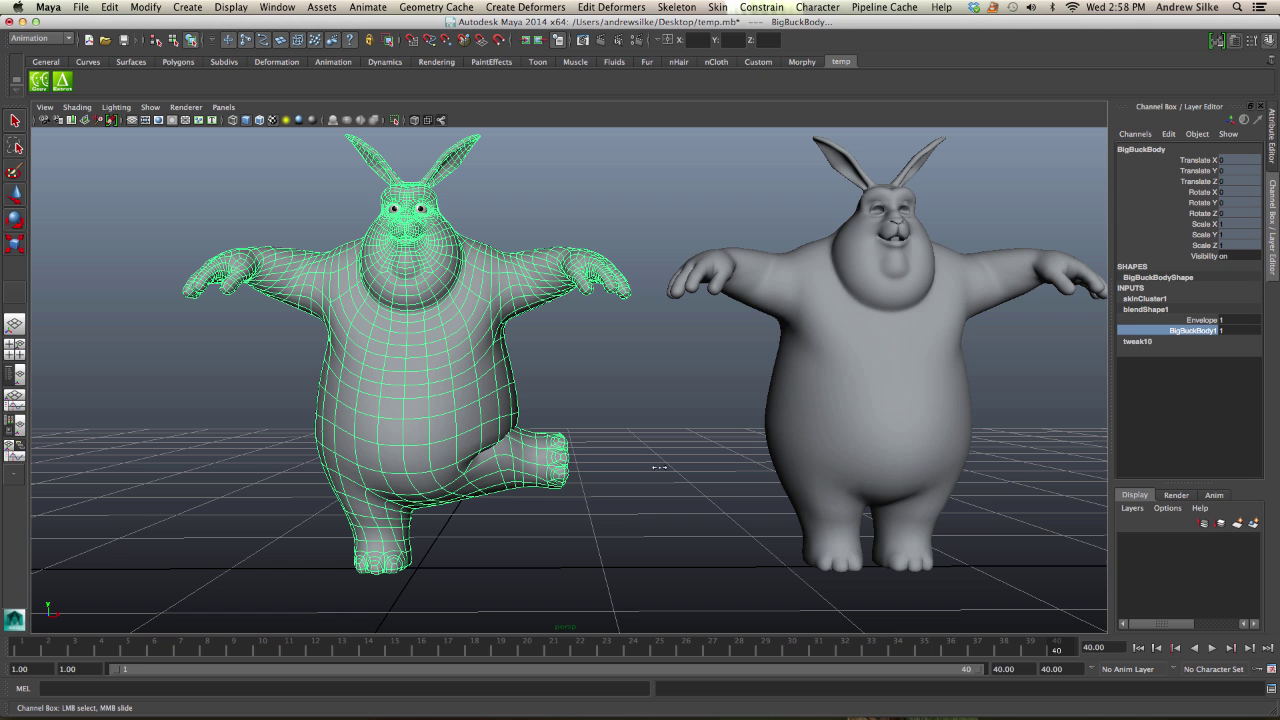
pyautogui.keyDown('alt'); pyautogui.moveTo(588, 382); pyautogui.dragTo(775, 349, button='right'); pyautogui.keyUp('alt')
# Try moving a shoulder edge of the duplicate with a soft-selection falloff radius of 0.31, undo it and deselect the duplicate
pyautogui.click(828, 316)
pyautogui.keyDown('alt'); pyautogui.moveTo(828, 316); pyautogui.dragTo(808, 337, button='middle'); pyautogui.keyUp('alt')
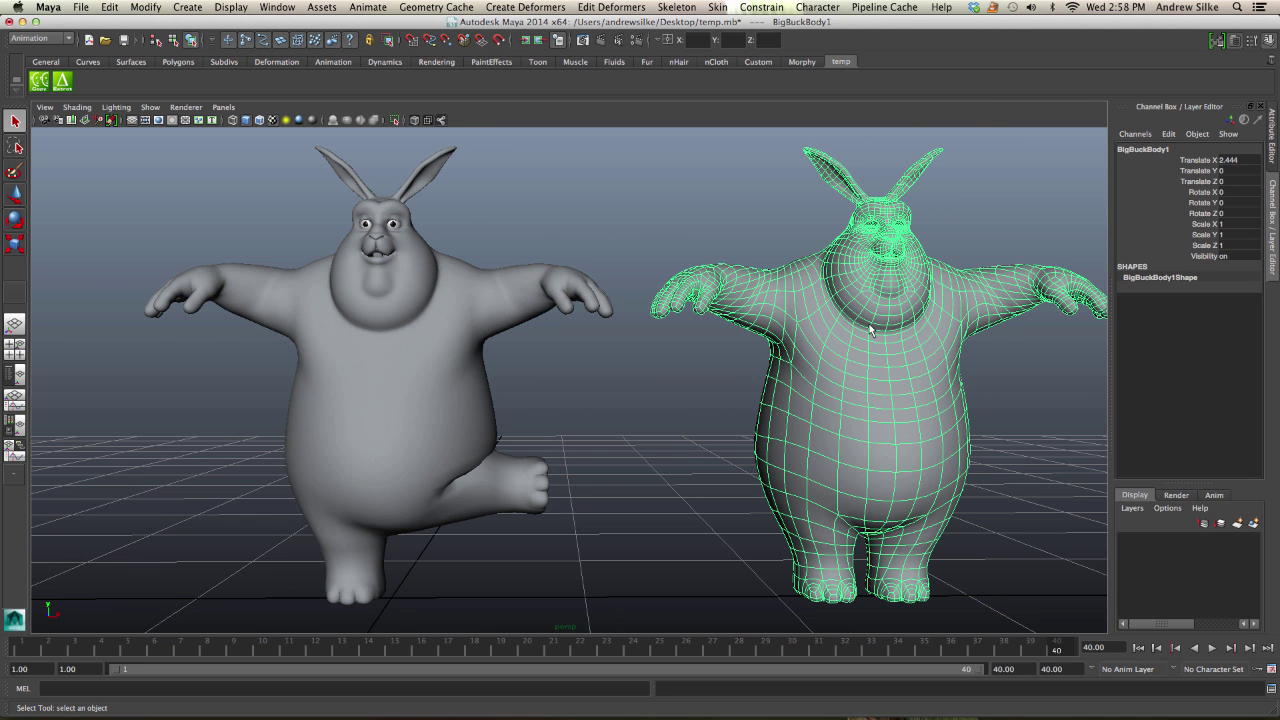
pyautogui.press('F10')
pyautogui.click(787, 273)
pyautogui.press('w')
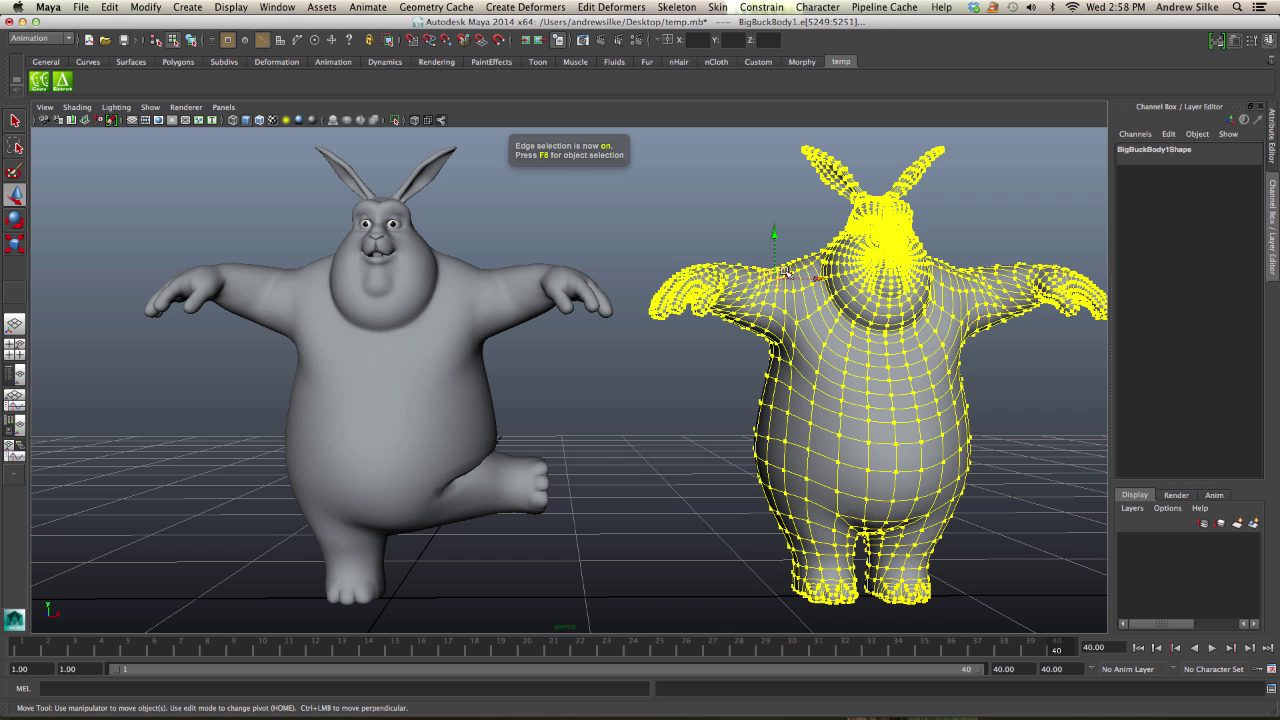
pyautogui.press('b')
pyautogui.moveTo(1050, 250); pyautogui.dragTo(770, 234)
pyautogui.press('super+z')
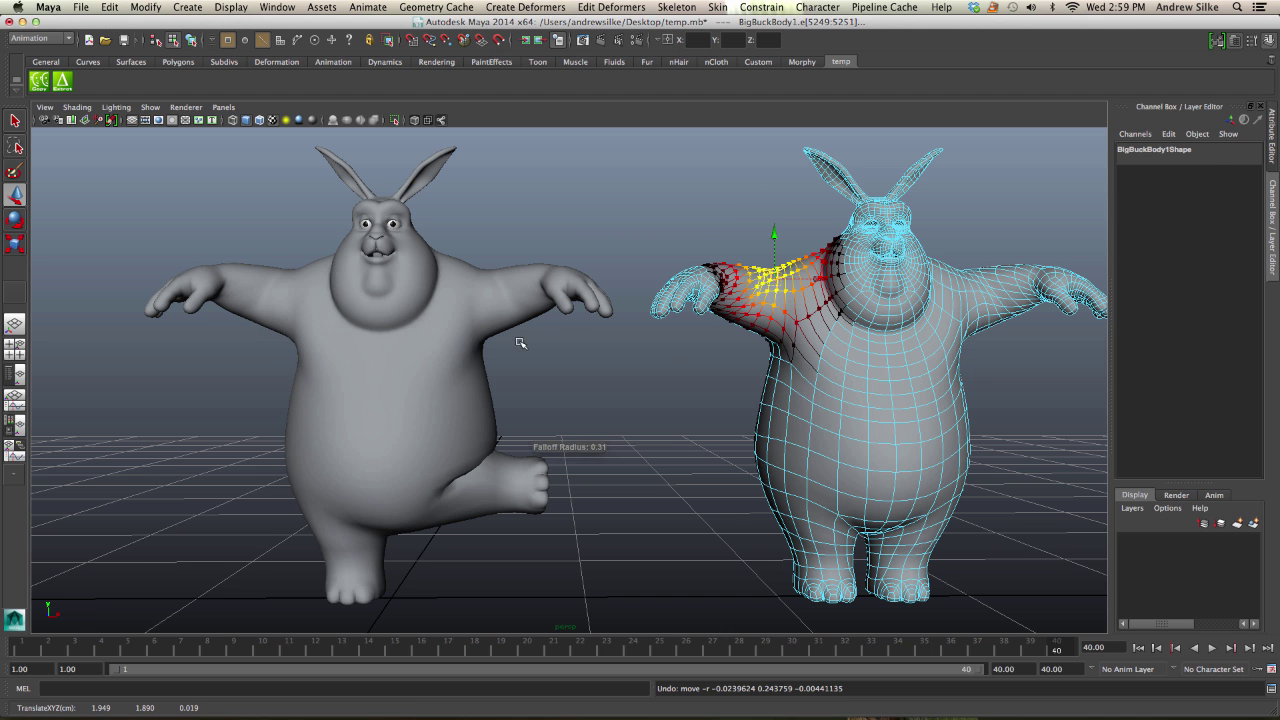
pyautogui.press('F8')
pyautogui.keyDown('alt'); pyautogui.moveTo(668, 389); pyautogui.dragTo(664, 379); pyautogui.keyUp('alt')
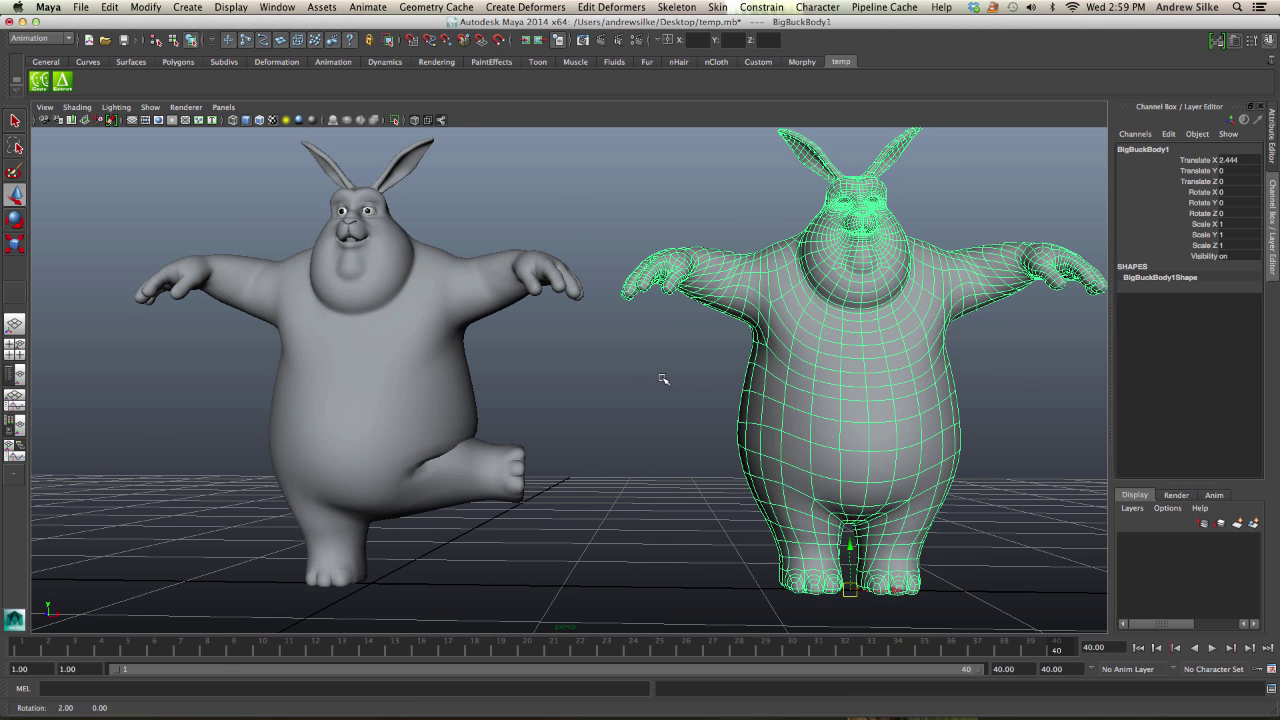
pyautogui.click(649, 383)
# Scrub the animation to frame 40 to check the original body's raised-leg pose
pyautogui.keyDown('alt'); pyautogui.moveTo(606, 554); pyautogui.dragTo(735, 518); pyautogui.keyUp('alt')
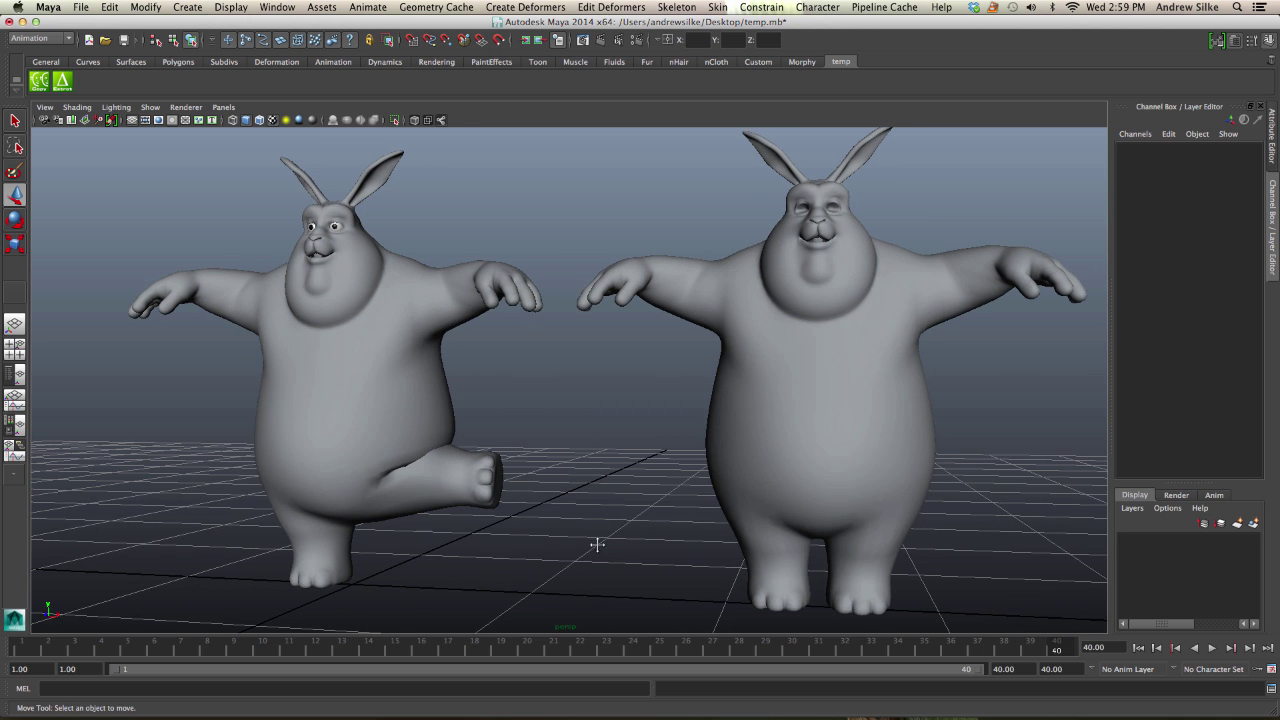
pyautogui.keyDown('alt'); pyautogui.moveTo(597, 545); pyautogui.dragTo(590, 598); pyautogui.keyUp('alt')
pyautogui.moveTo(627, 651); pyautogui.dragTo(1200, 589)
# Switch the duplicate to vertex selection, try a soft-selected move of a vertex on its side and undo it
pyautogui.click(851, 458)
pyautogui.keyDown('alt'); pyautogui.moveTo(851, 458); pyautogui.dragTo(927, 404); pyautogui.keyUp('alt')
pyautogui.press('F8')
pyautogui.click(863, 409)
pyautogui.press('z')
pyautogui.press('z')
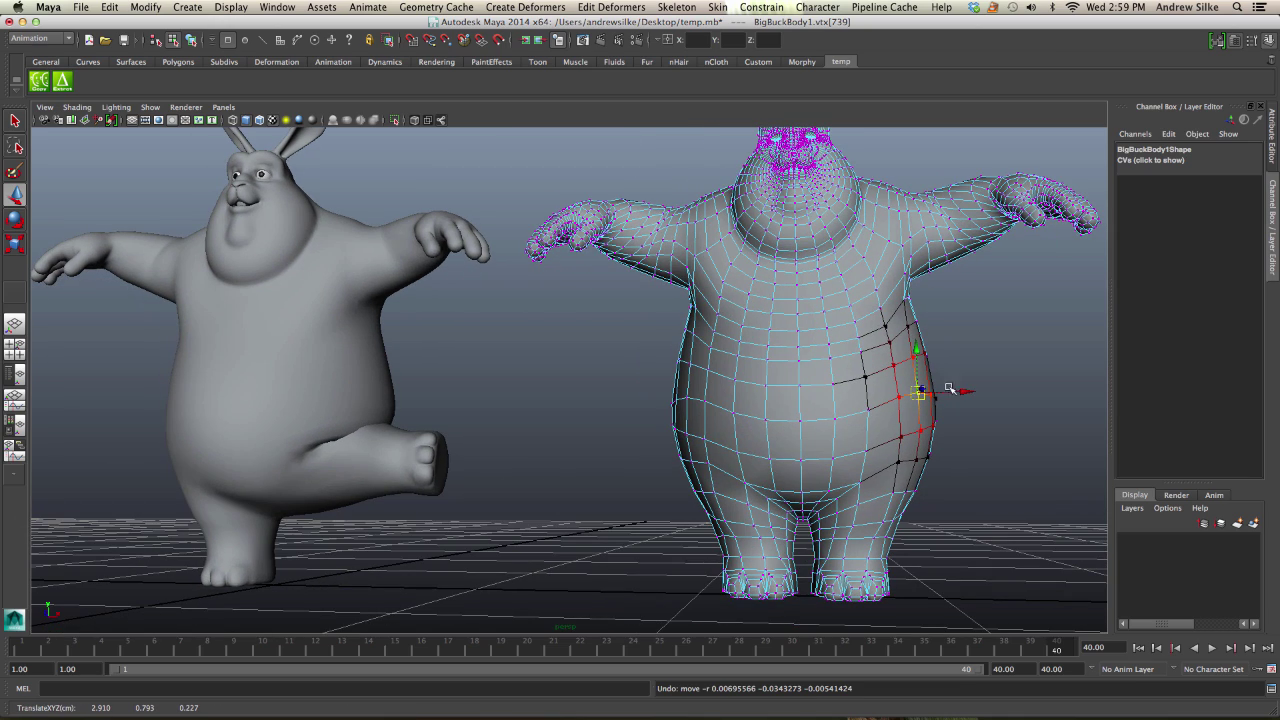
# Pull a vertex on the side of the duplicate's belly outward above the leg to be raised, using soft selection
pyautogui.keyDown('alt'); pyautogui.moveTo(356, 436); pyautogui.dragTo(408, 426); pyautogui.keyUp('alt')
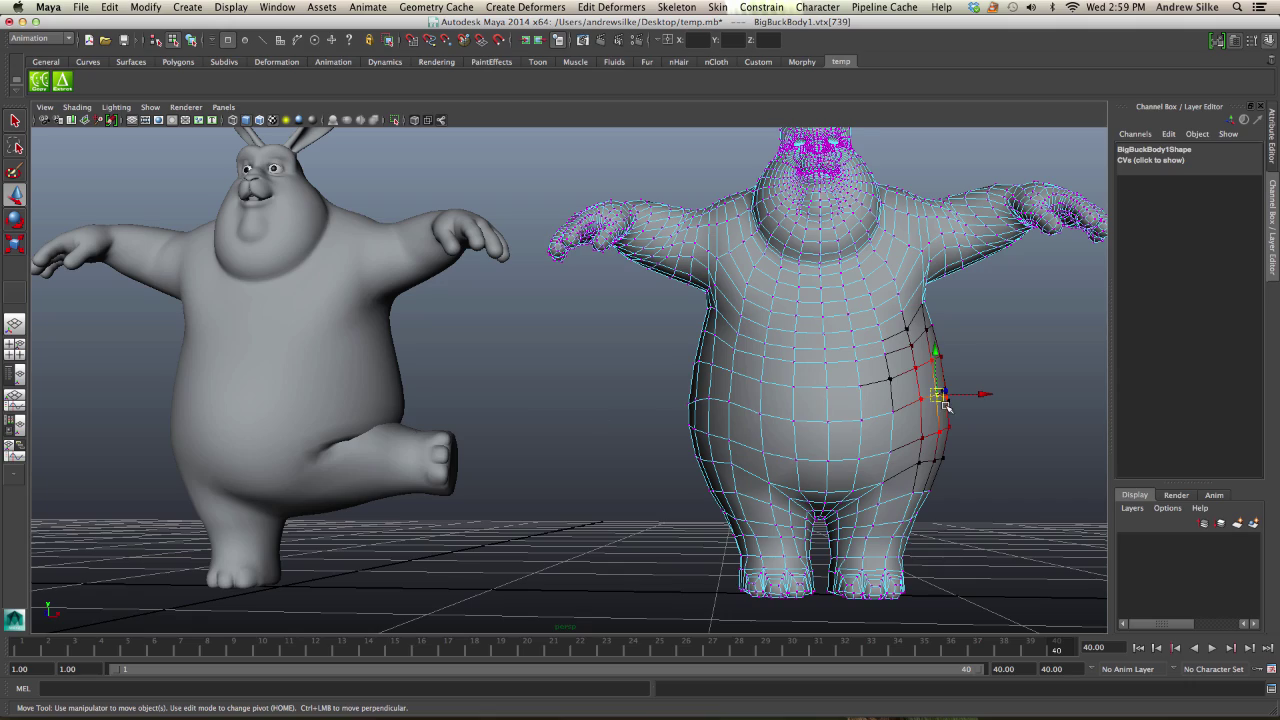
pyautogui.keyDown('alt'); pyautogui.moveTo(609, 431); pyautogui.dragTo(615, 435); pyautogui.keyUp('alt')
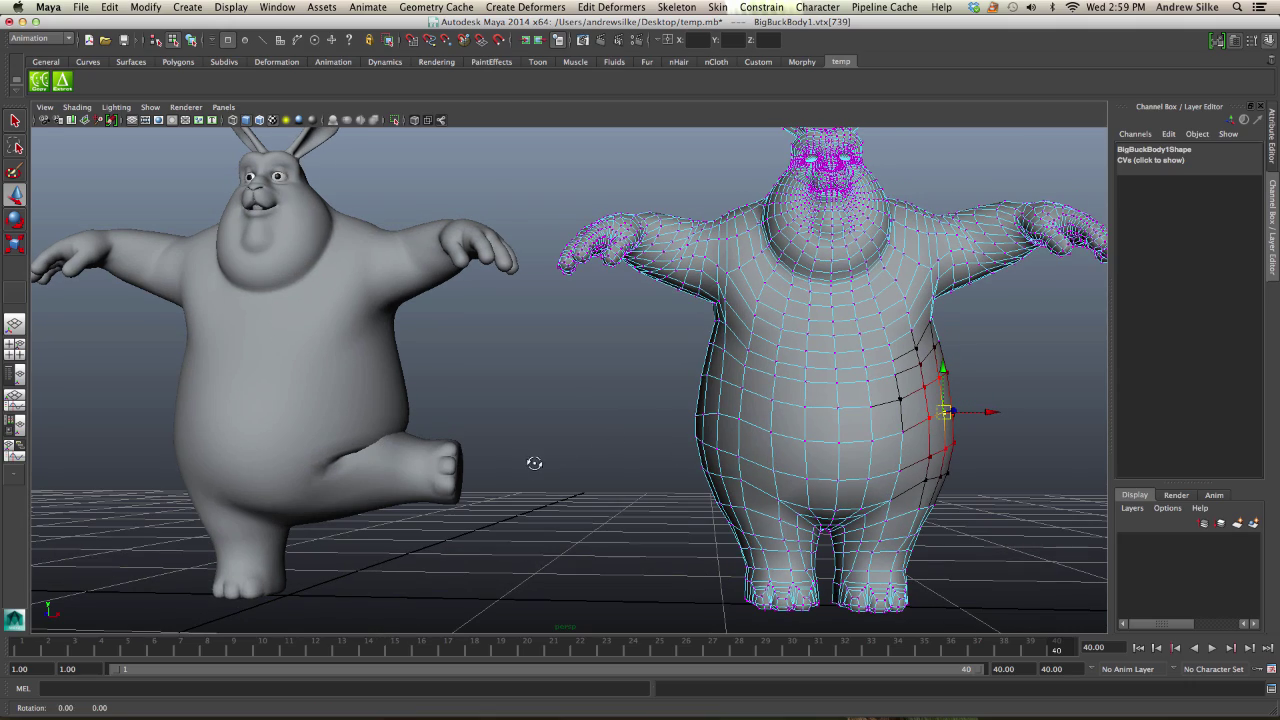
pyautogui.moveTo(531, 457)
pyautogui.keyDown('alt'); pyautogui.mouseDown()
pyautogui.moveTo(529, 480)
pyautogui.moveTo(519, 461)
pyautogui.mouseUp(); pyautogui.keyUp('alt')
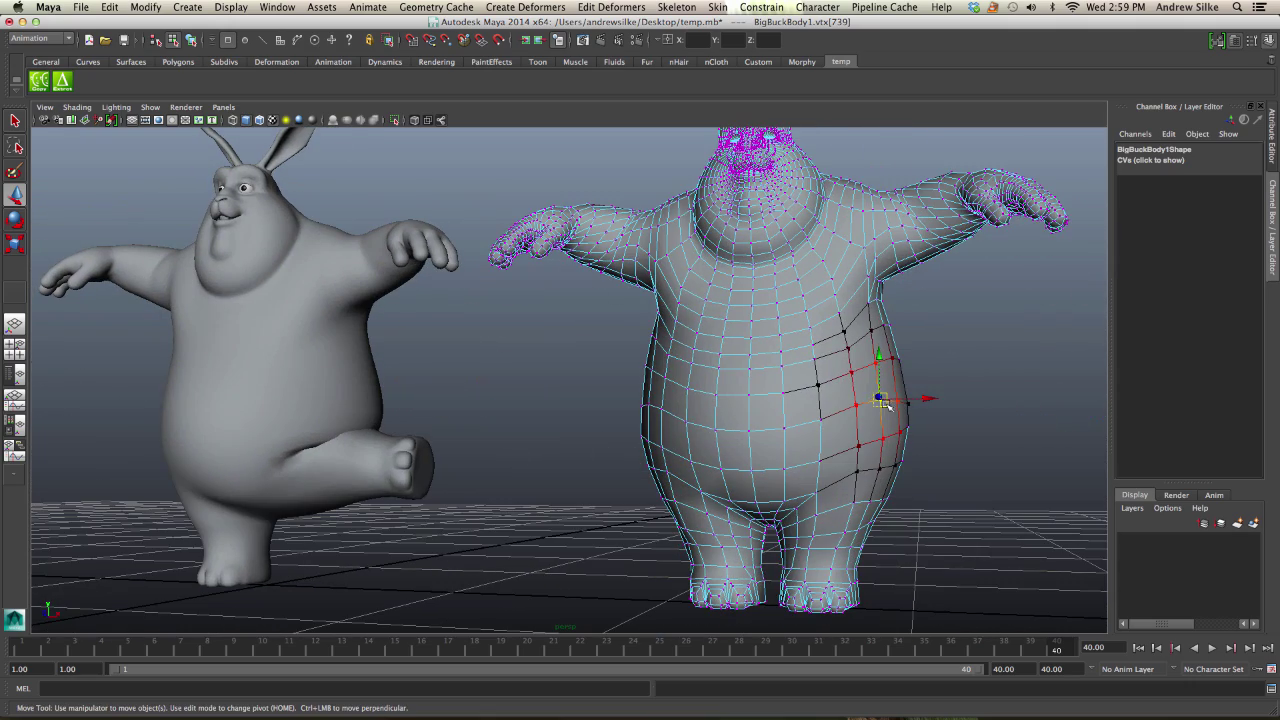
pyautogui.click(898, 433)
pyautogui.moveTo(903, 429); pyautogui.dragTo(929, 408)
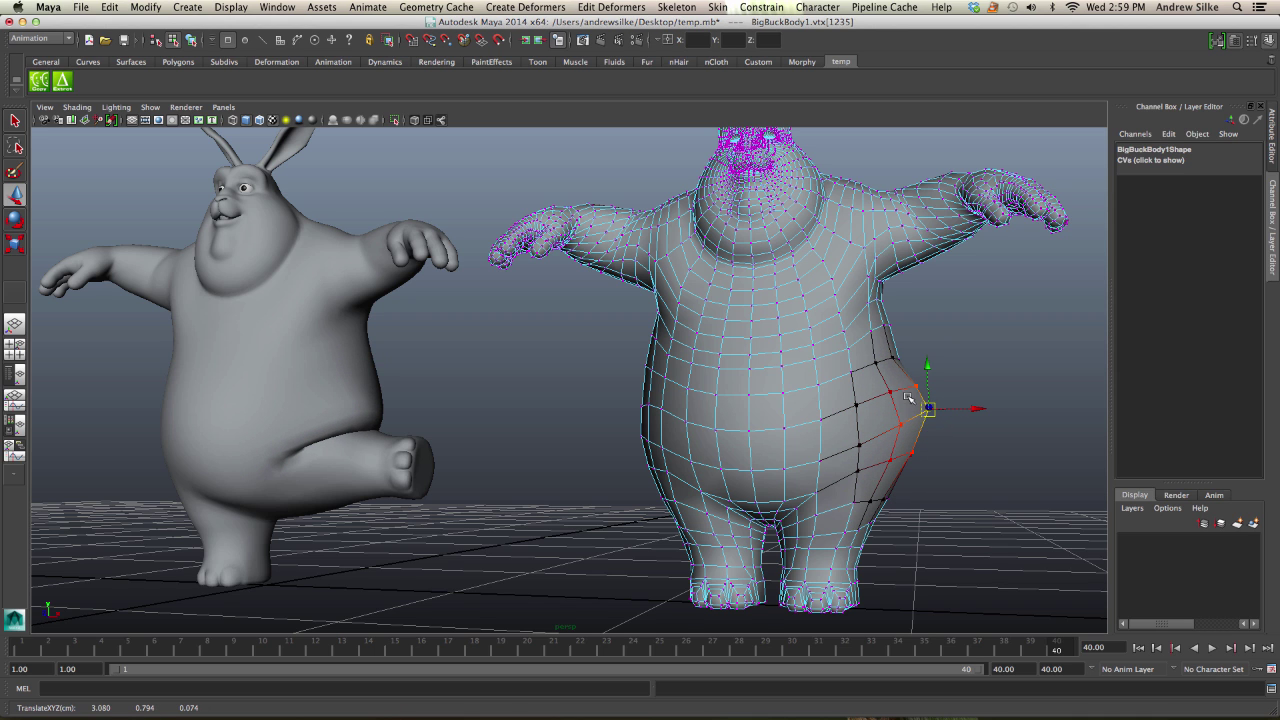
# Switch the duplicate to edge selection and move an edge beside the belly bulge outward and slightly up
pyautogui.press('F8')
pyautogui.press('F10')
pyautogui.click(898, 427)
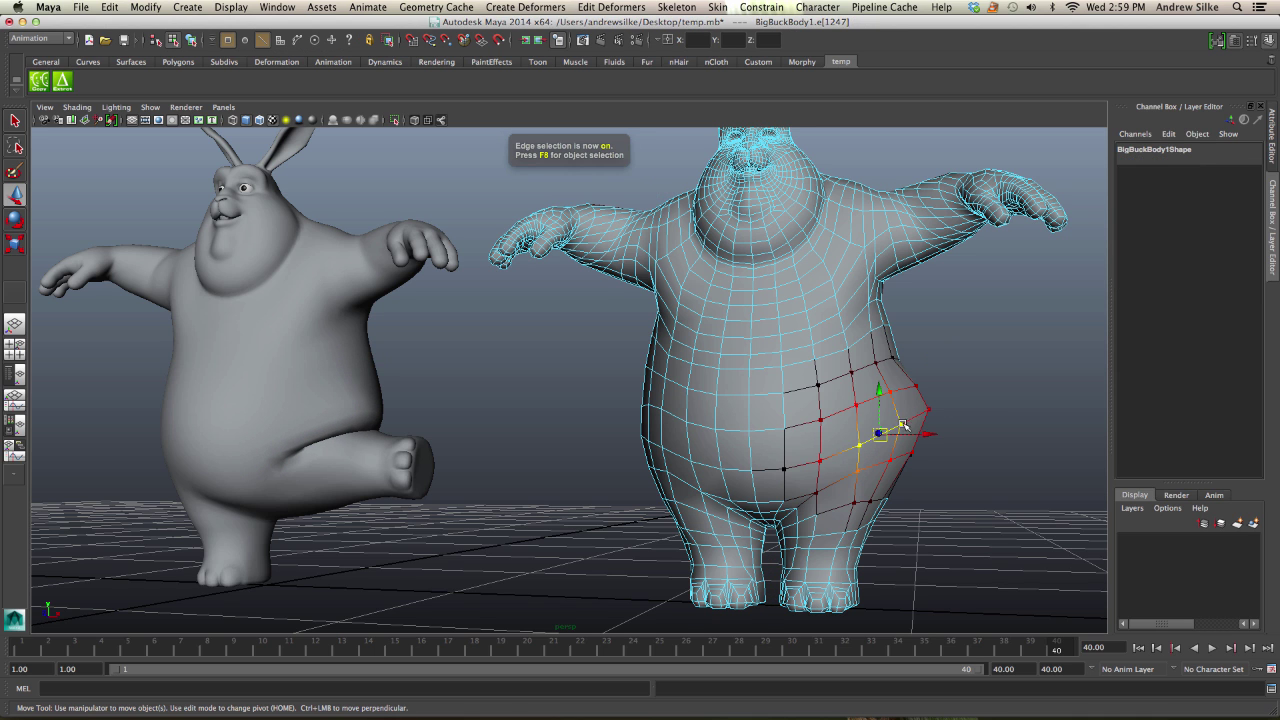
pyautogui.keyDown('alt'); pyautogui.moveTo(903, 425); pyautogui.dragTo(917, 415); pyautogui.keyUp('alt')
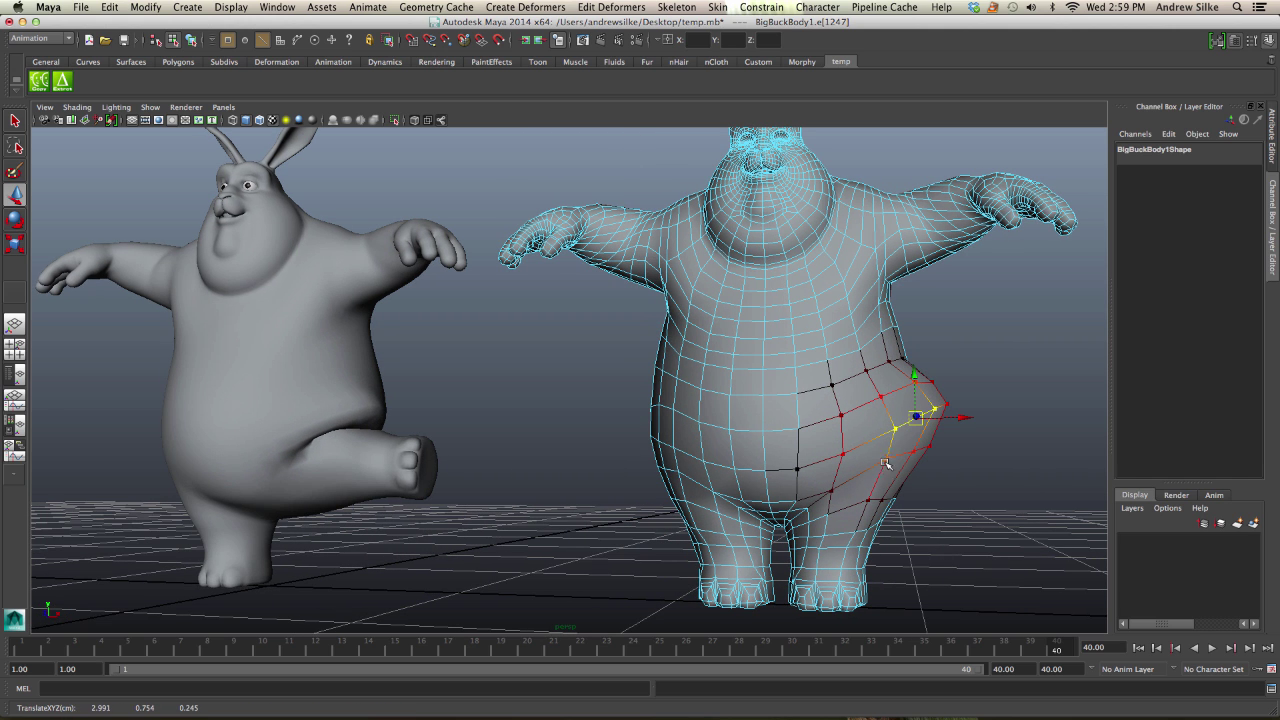
# Adjust the soft-selection falloff, reshape the edge below the duplicate's belly bulge and return to object selection
pyautogui.press('b')
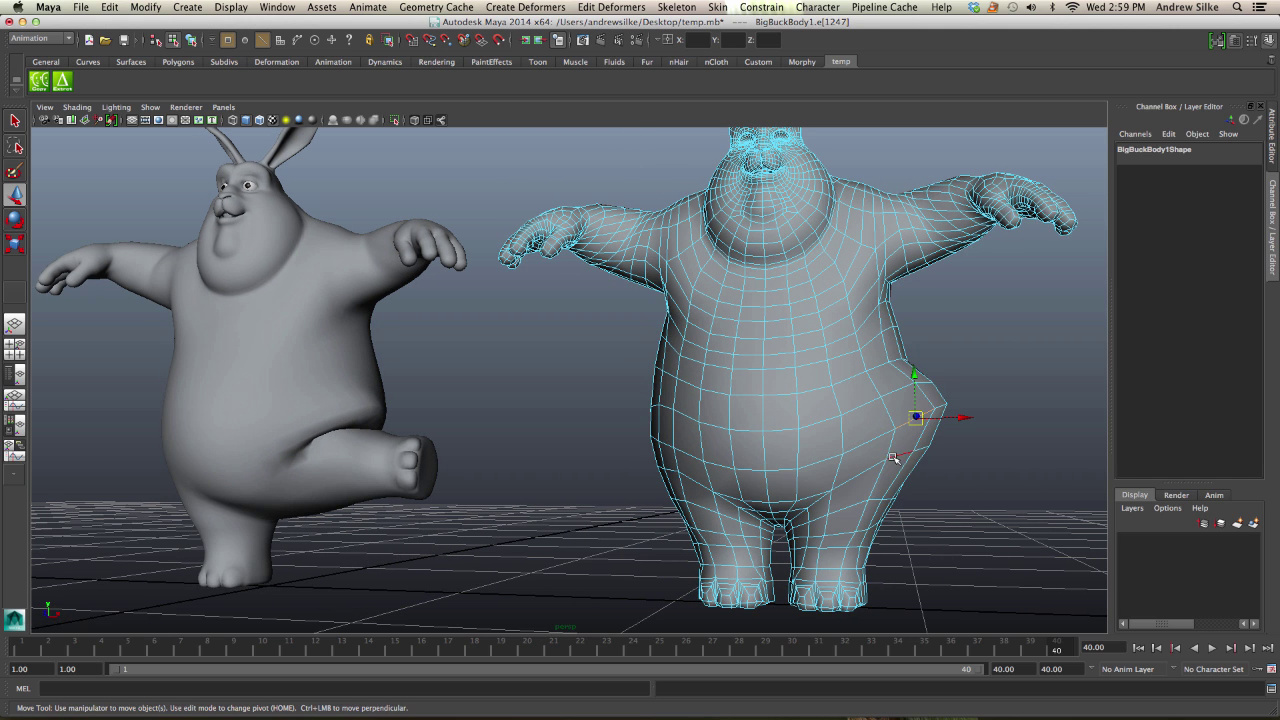
pyautogui.click(894, 458)
pyautogui.moveTo(901, 455); pyautogui.dragTo(886, 389)
pyautogui.press('F8')
# Scrub the animation back to frame 1 to compare the belly bulge on both bodies
pyautogui.keyDown('alt'); pyautogui.moveTo(780, 425); pyautogui.dragTo(629, 460); pyautogui.keyUp('alt')
pyautogui.keyDown('alt'); pyautogui.moveTo(629, 460); pyautogui.dragTo(523, 457, button='right'); pyautogui.keyUp('alt')
pyautogui.keyDown('alt'); pyautogui.moveTo(523, 457); pyautogui.dragTo(492, 443); pyautogui.keyUp('alt')
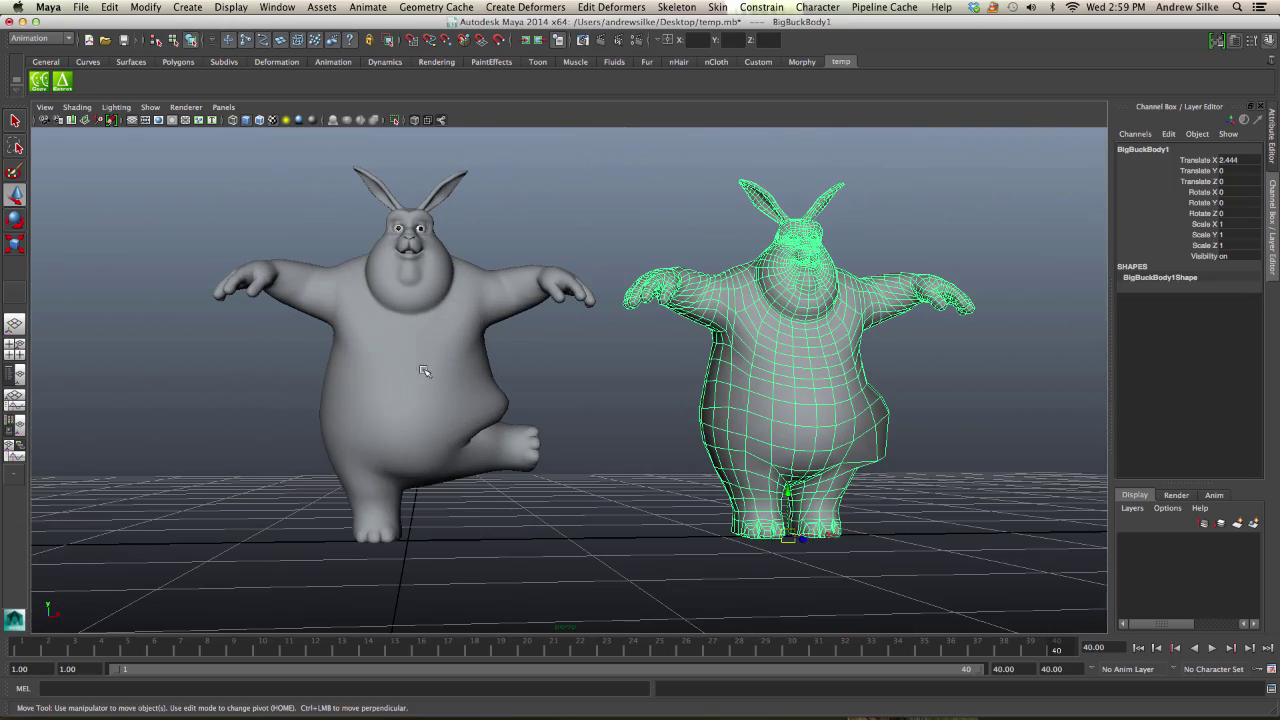
pyautogui.keyDown('alt'); pyautogui.moveTo(446, 394); pyautogui.dragTo(634, 367, button='middle'); pyautogui.keyUp('alt')
pyautogui.keyDown('alt'); pyautogui.moveTo(617, 484); pyautogui.dragTo(653, 463); pyautogui.keyUp('alt')
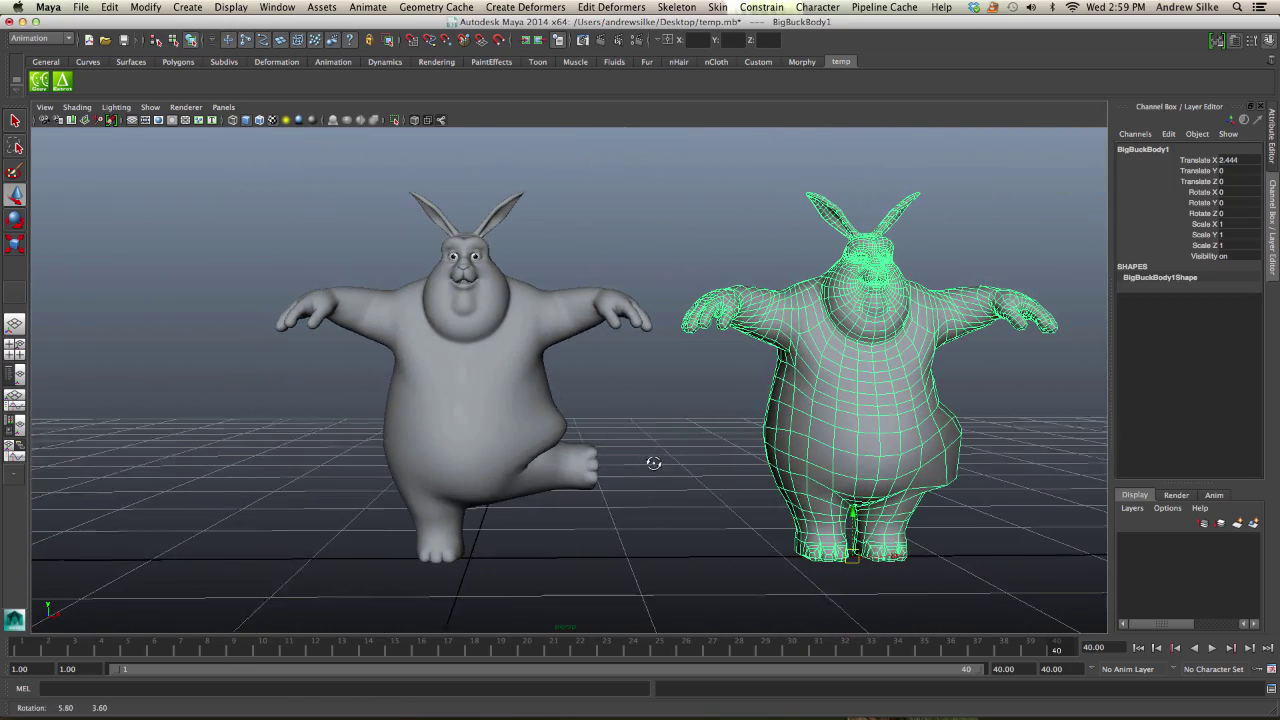
pyautogui.moveTo(566, 646); pyautogui.dragTo(22, 690)
pyautogui.moveTo(965, 363)
pyautogui.keyDown('alt'); pyautogui.mouseDown()
pyautogui.moveTo(950, 367)
pyautogui.moveTo(962, 360)
pyautogui.mouseUp(); pyautogui.keyUp('alt')
# Select the original body and key its BigBuckBody1 blend shape weight of 1 at frame 40
pyautogui.click(587, 402)
pyautogui.click(514, 394)
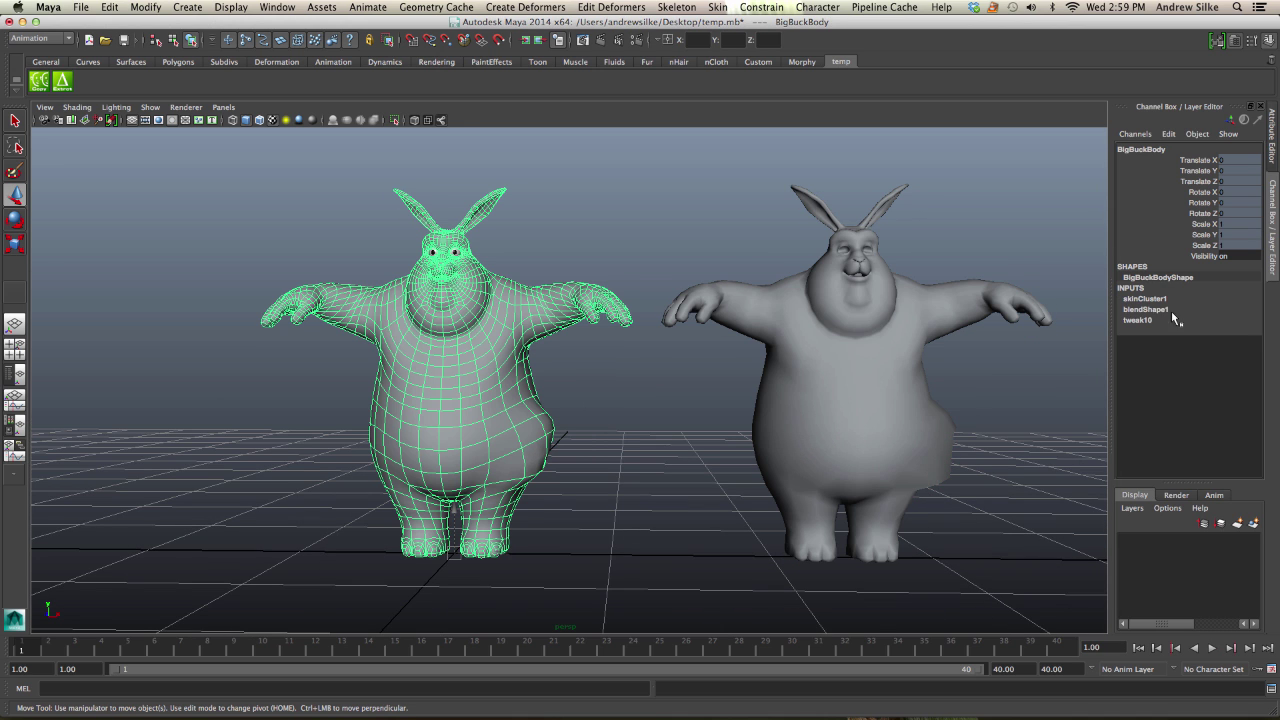
pyautogui.click(1168, 309)
pyautogui.click(1200, 332)
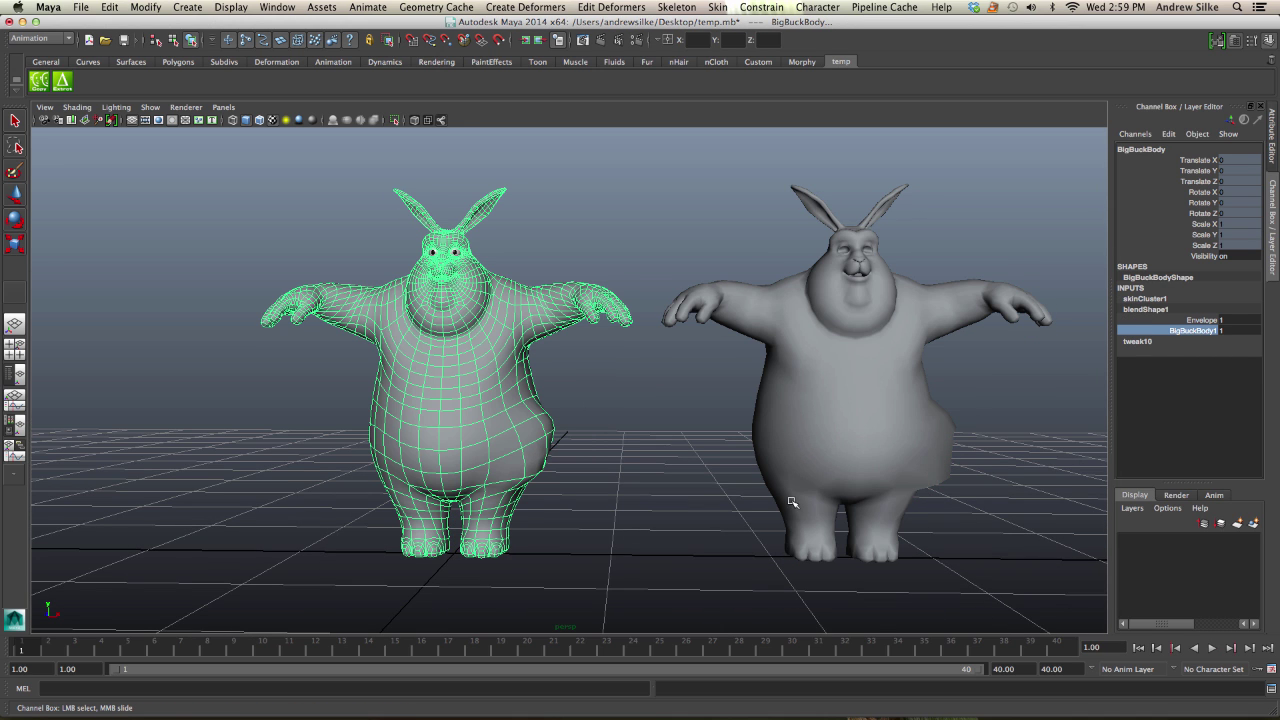
pyautogui.click(1055, 645)
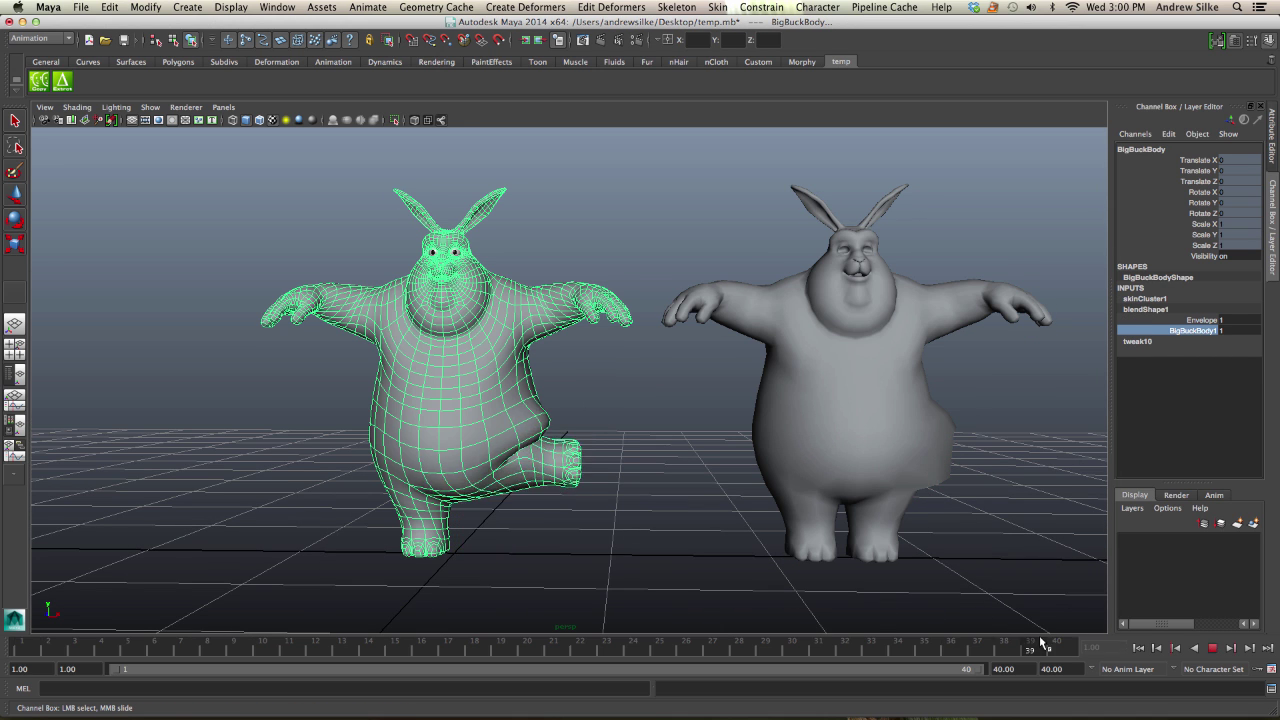
pyautogui.rightClick(1178, 334)
pyautogui.click(1195, 337)
# Set the BigBuckBody1 blend shape weight to 0 at frame 1 and key it
pyautogui.moveTo(1055, 645); pyautogui.dragTo(2, 694)
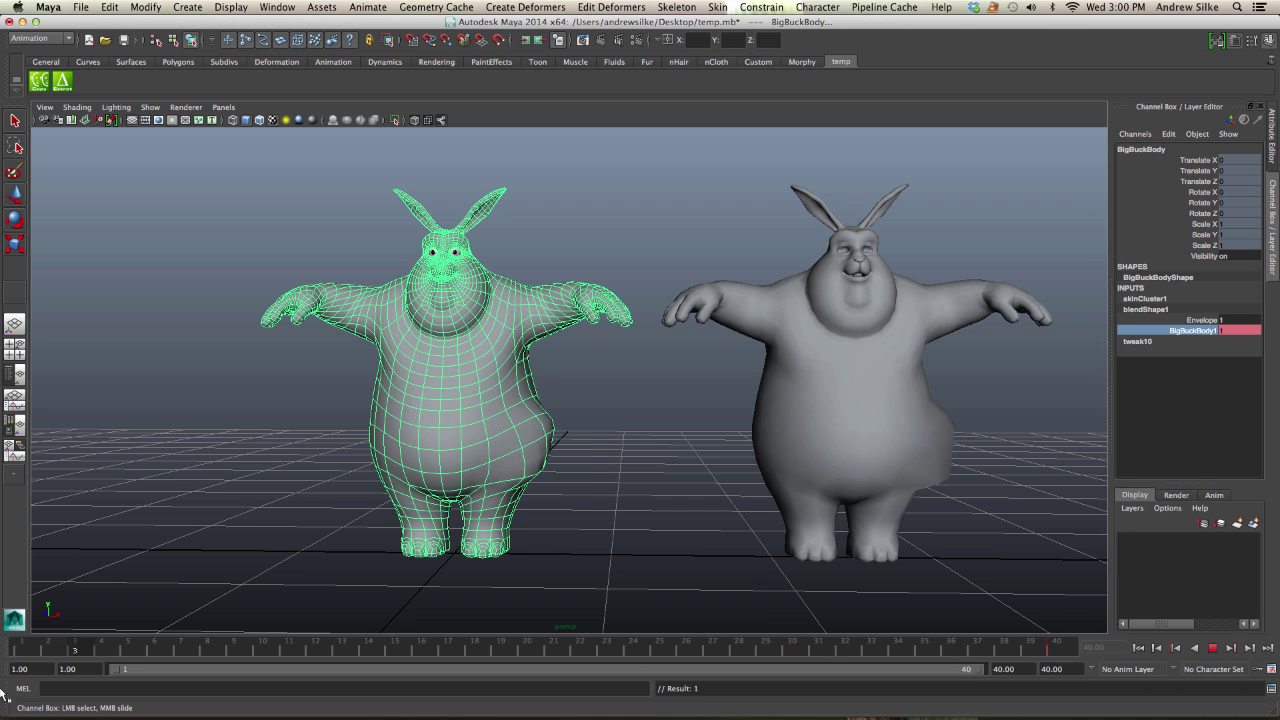
pyautogui.moveTo(1202, 342); pyautogui.dragTo(565, 390, button='middle')
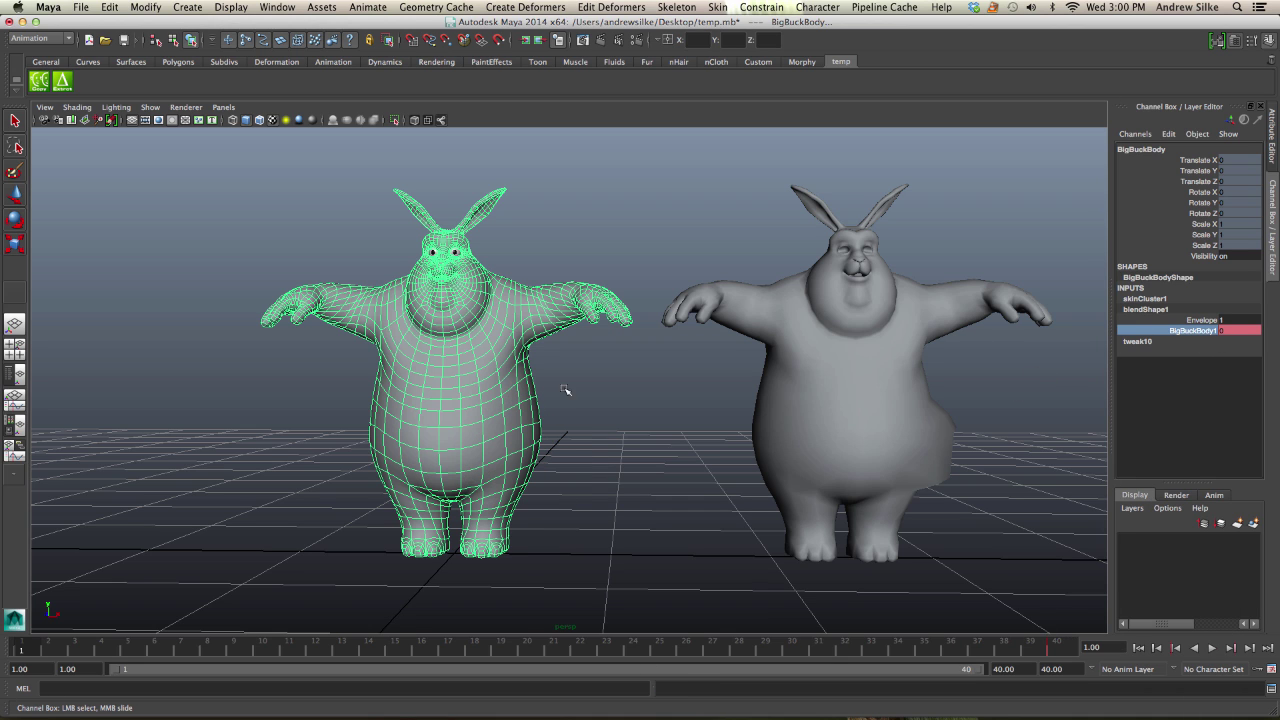
pyautogui.rightClick(1198, 335)
pyautogui.click(1205, 350)
# Play the animation to frame 40 and examine the keyed corrective shape above the raised leg from several angles
pyautogui.hotkey('alt', 'v')
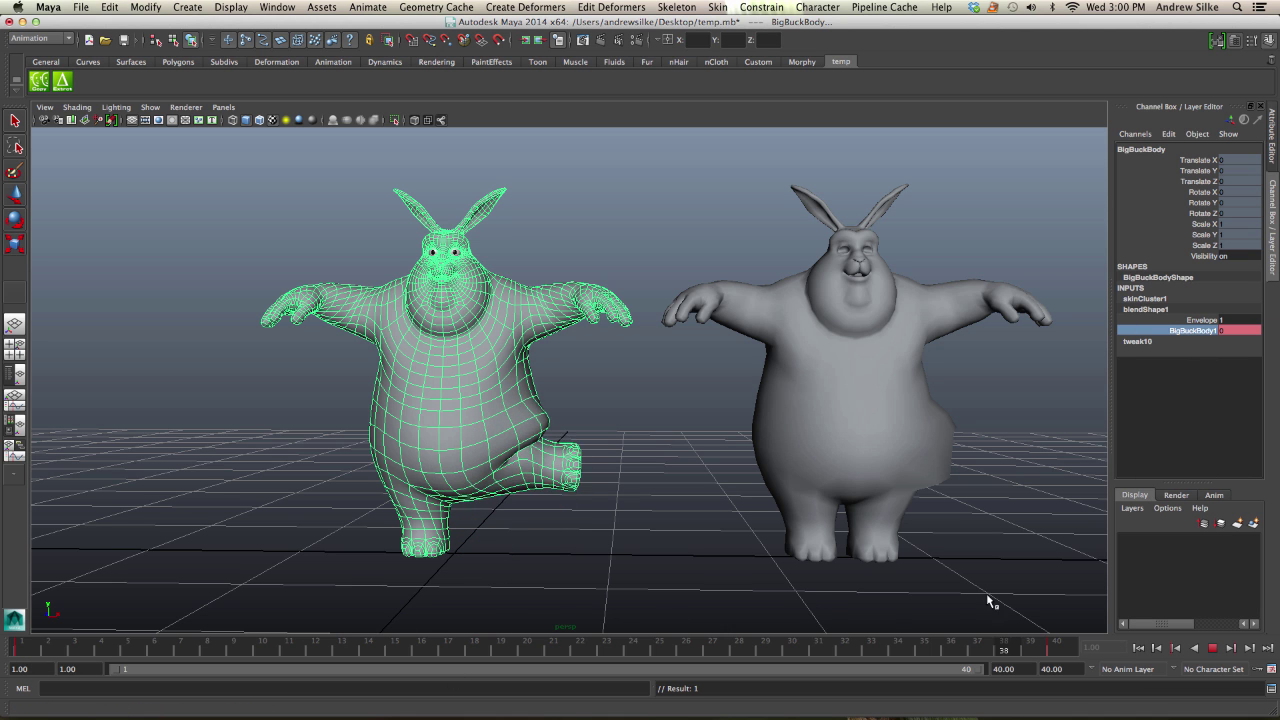
pyautogui.keyDown('alt'); pyautogui.moveTo(765, 526); pyautogui.dragTo(744, 518); pyautogui.keyUp('alt')
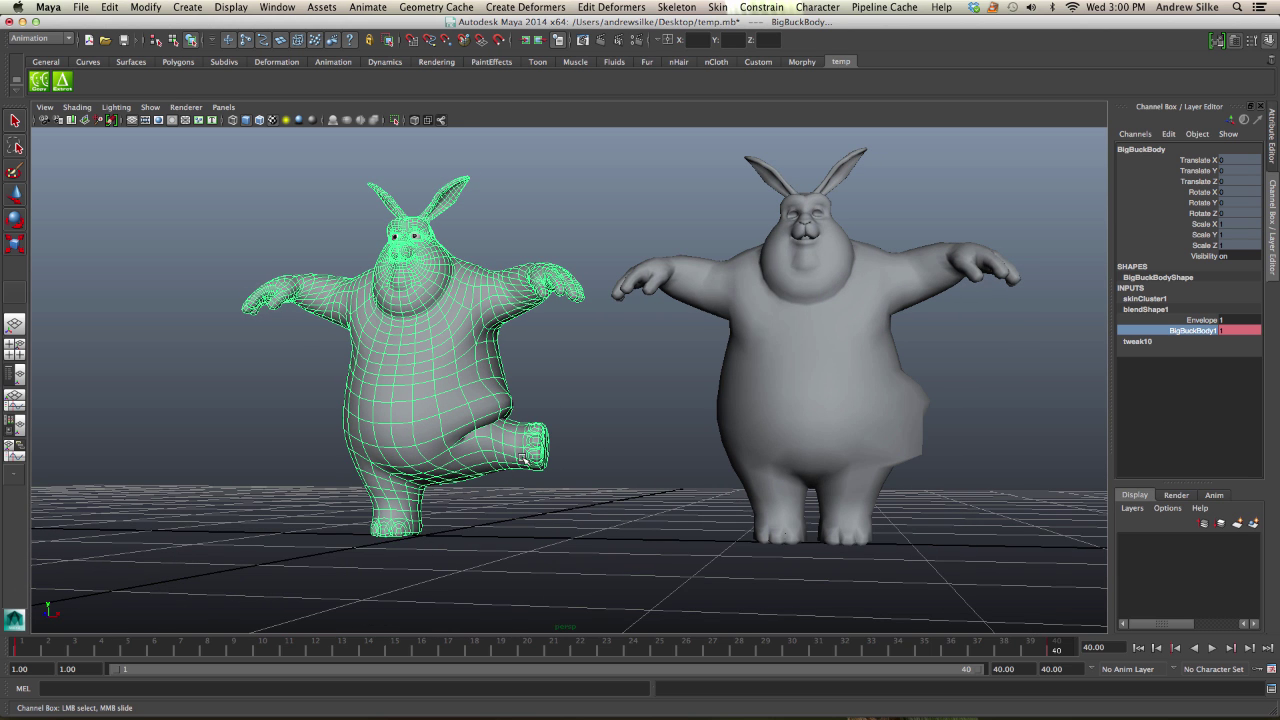
pyautogui.keyDown('alt'); pyautogui.moveTo(486, 420); pyautogui.dragTo(512, 414); pyautogui.keyUp('alt')
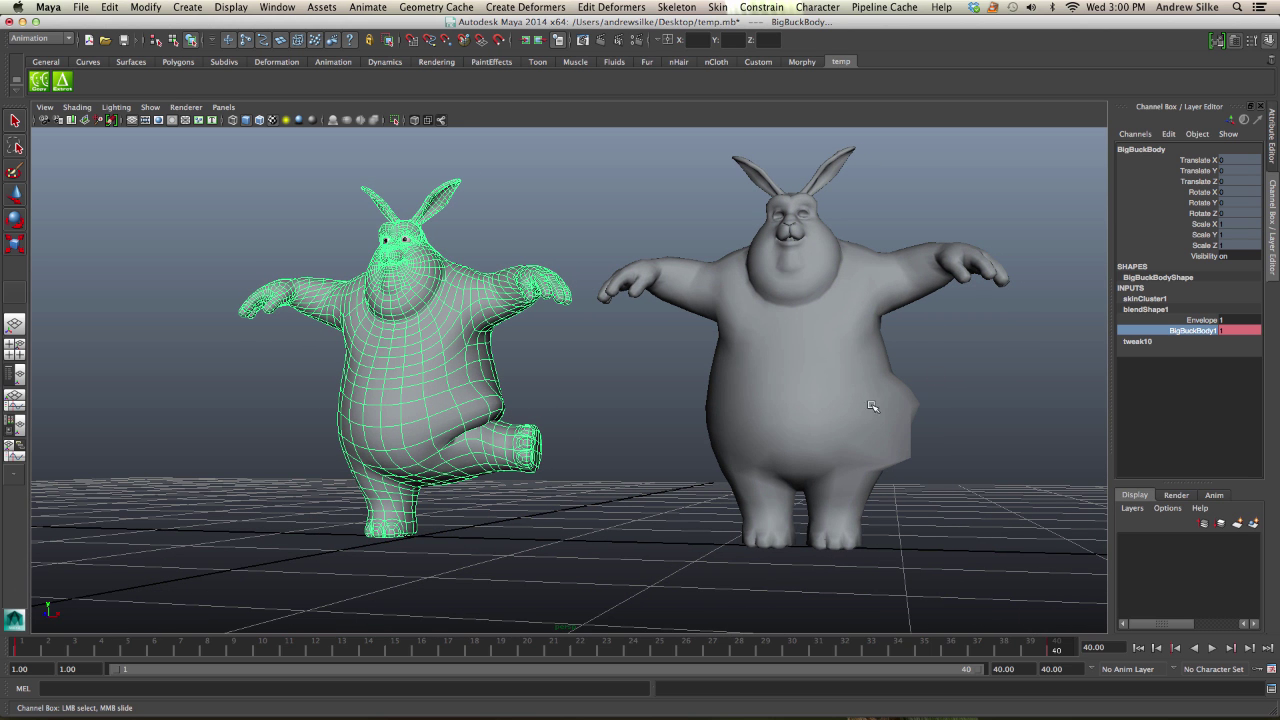
pyautogui.keyDown('alt'); pyautogui.moveTo(540, 437); pyautogui.dragTo(760, 400, button='right'); pyautogui.keyUp('alt')
pyautogui.keyDown('alt'); pyautogui.moveTo(760, 400); pyautogui.dragTo(669, 383); pyautogui.keyUp('alt')
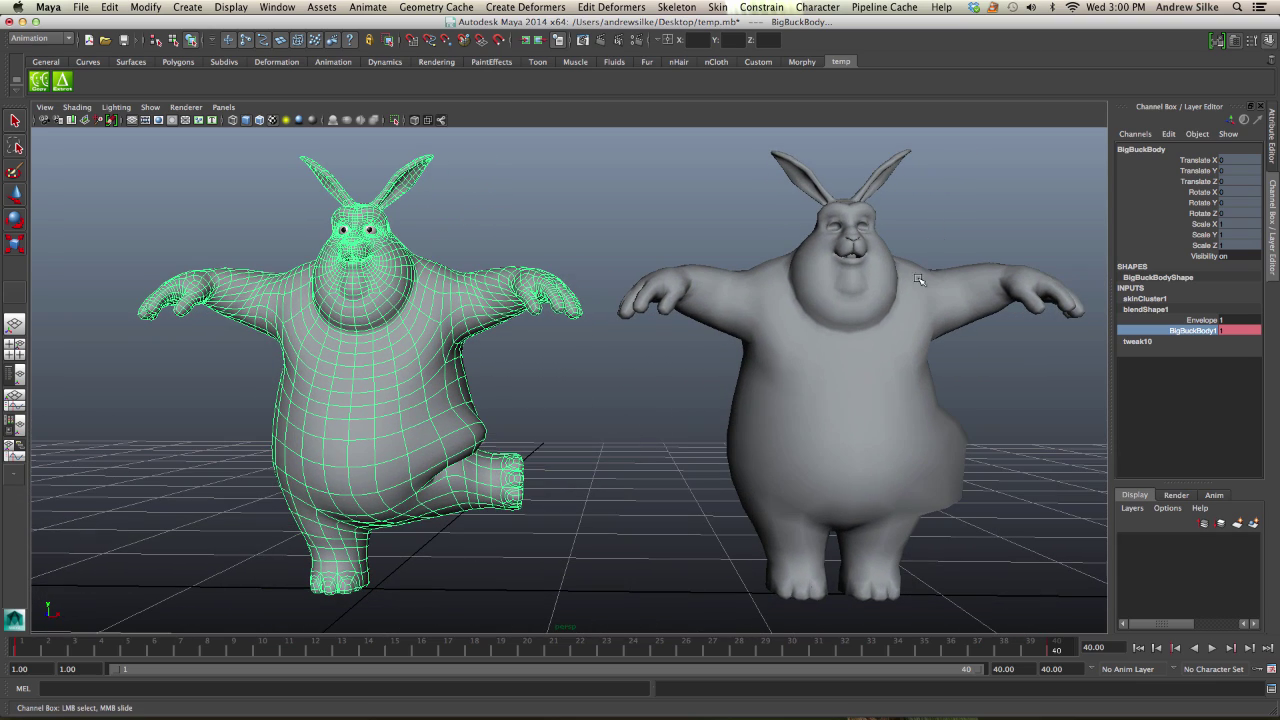
pyautogui.keyDown('alt'); pyautogui.moveTo(760, 397); pyautogui.dragTo(761, 396); pyautogui.keyUp('alt')
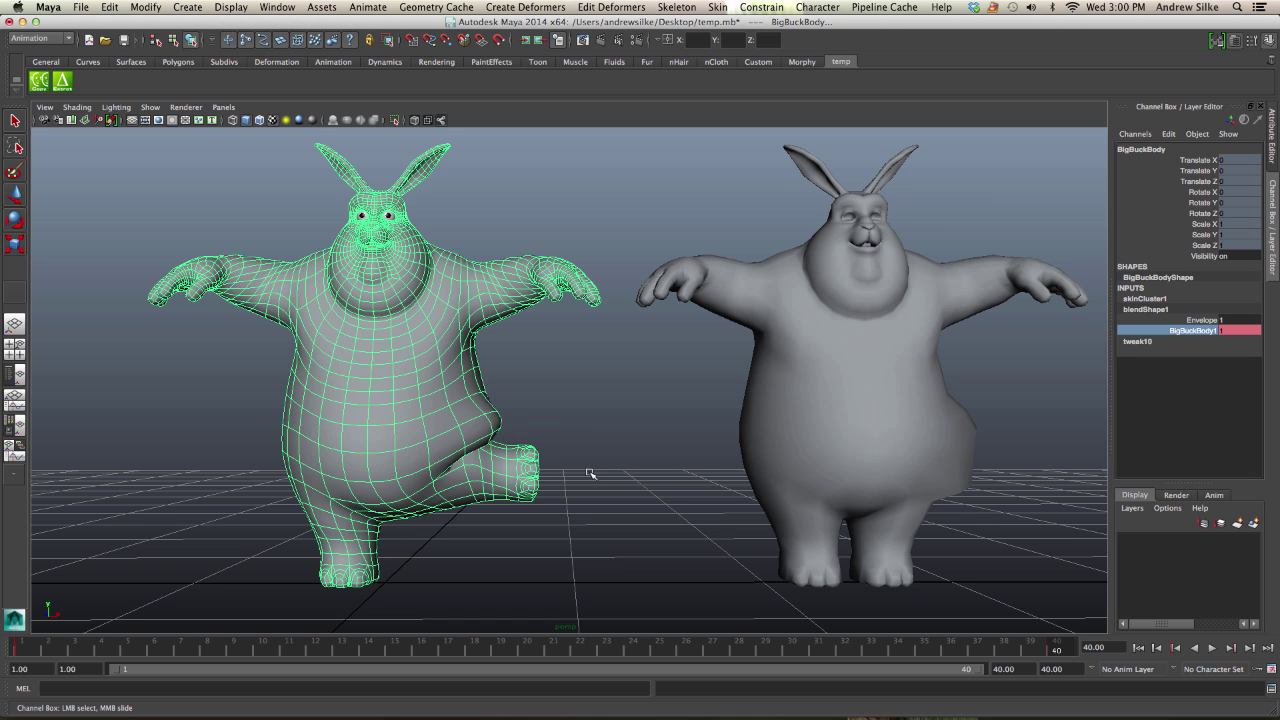
pyautogui.press('a')
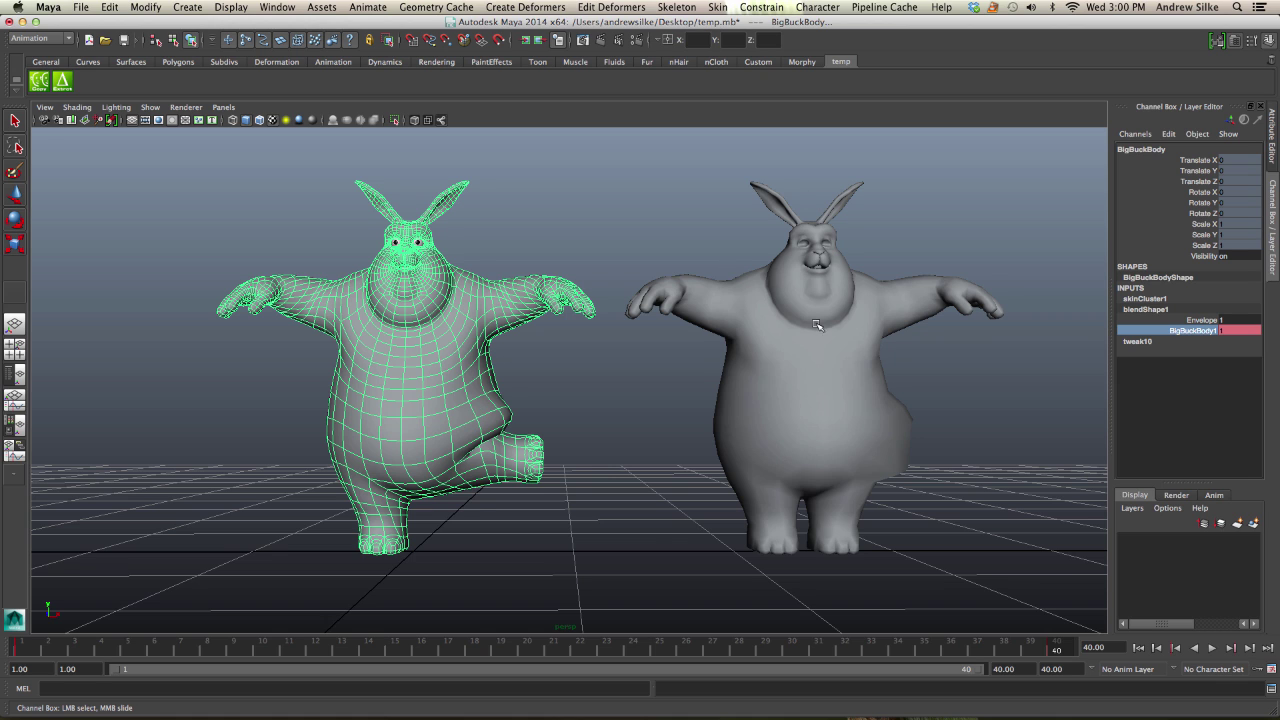
pyautogui.keyDown('alt'); pyautogui.moveTo(816, 324); pyautogui.dragTo(801, 328); pyautogui.keyUp('alt')
pyautogui.keyDown('alt'); pyautogui.moveTo(801, 328); pyautogui.dragTo(761, 332, button='middle'); pyautogui.keyUp('alt')
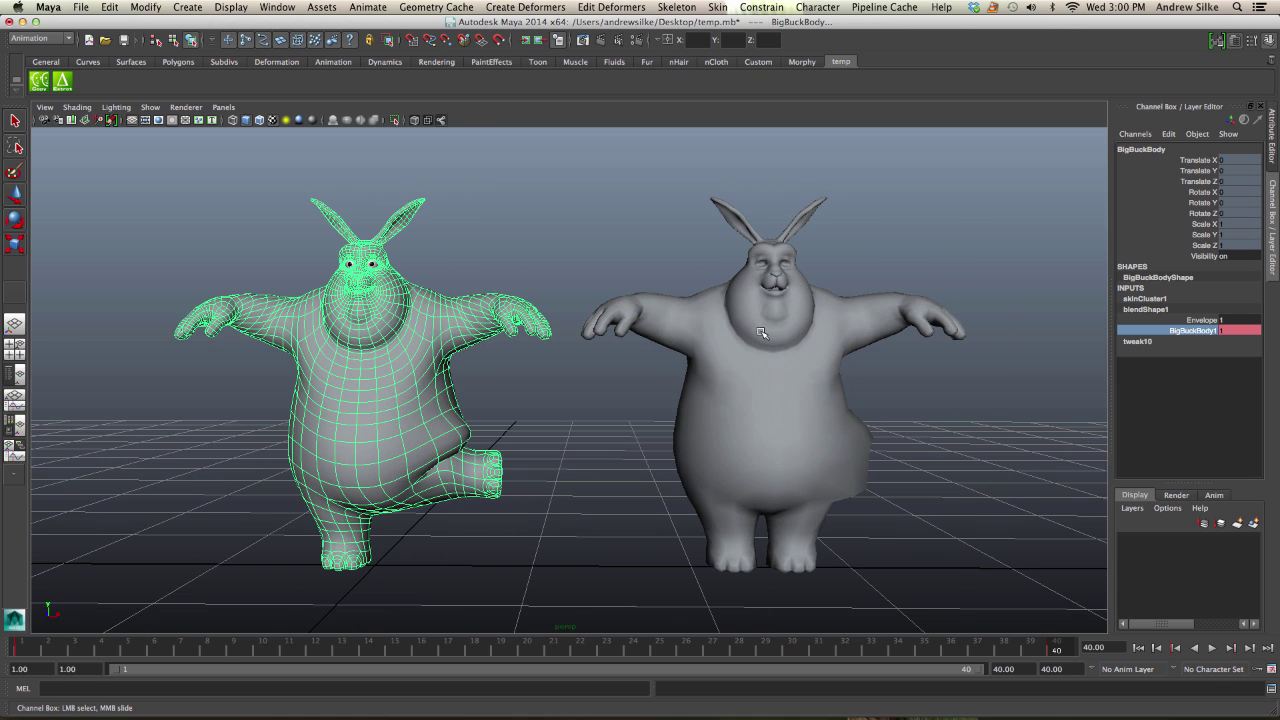